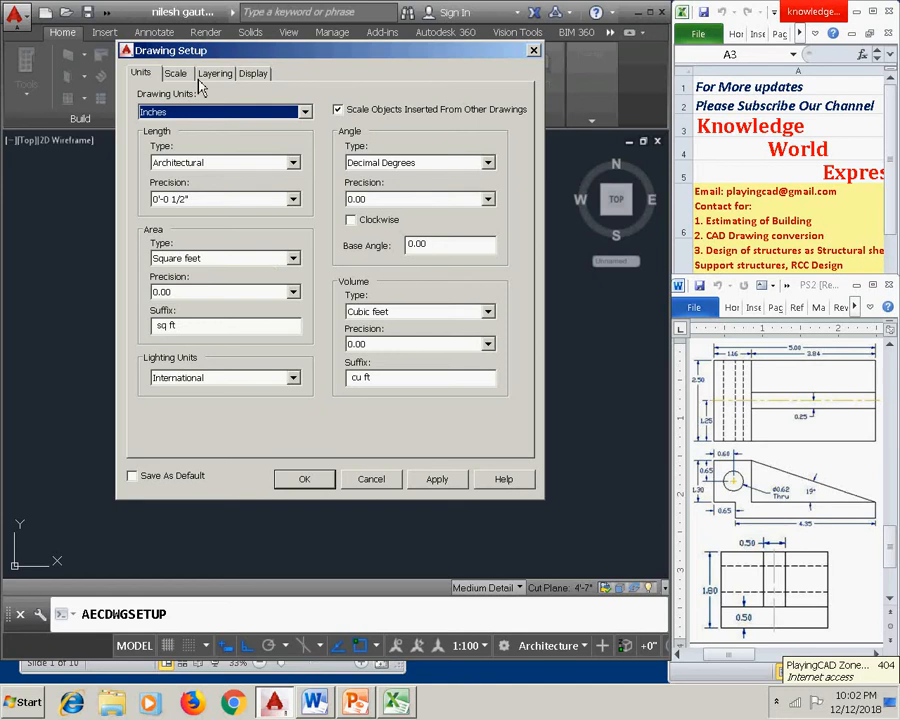
Step: Set the drawing units to Millimeters and rescale modelspace and paperspace objects to match
{"action": "left_click", "coordinate": [305, 112]}
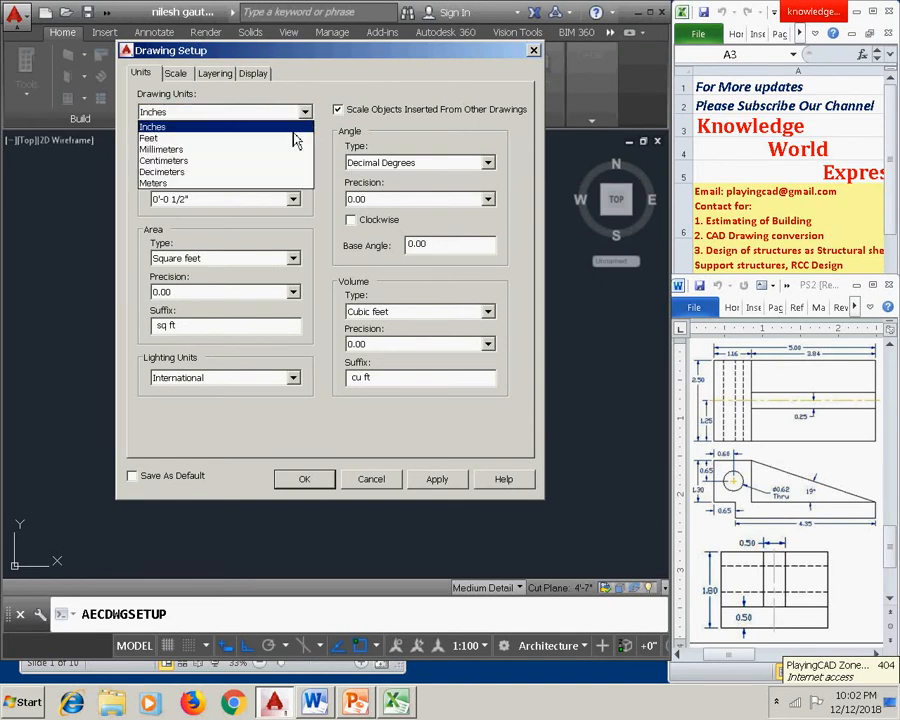
{"action": "left_click", "coordinate": [185, 149]}
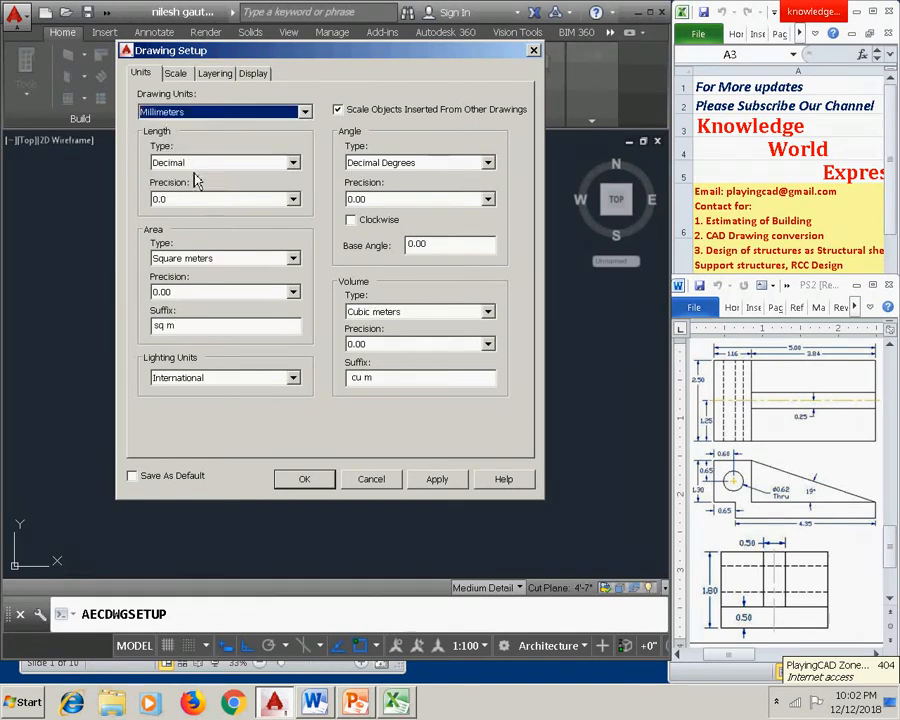
{"action": "left_click", "coordinate": [449, 486]}
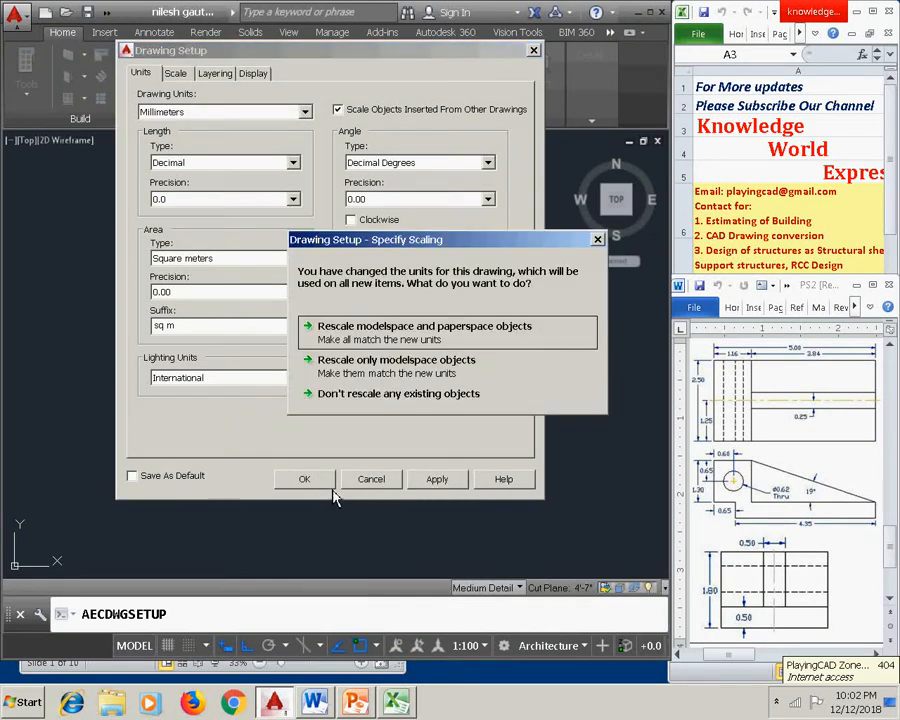
{"action": "left_click", "coordinate": [375, 338]}
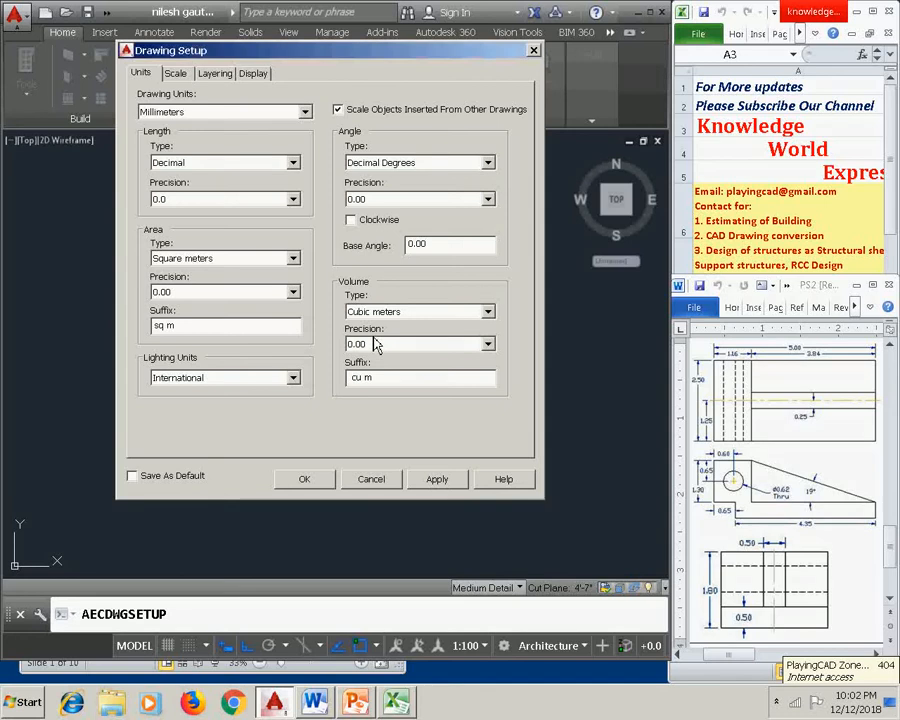
{"action": "left_click", "coordinate": [318, 486]}
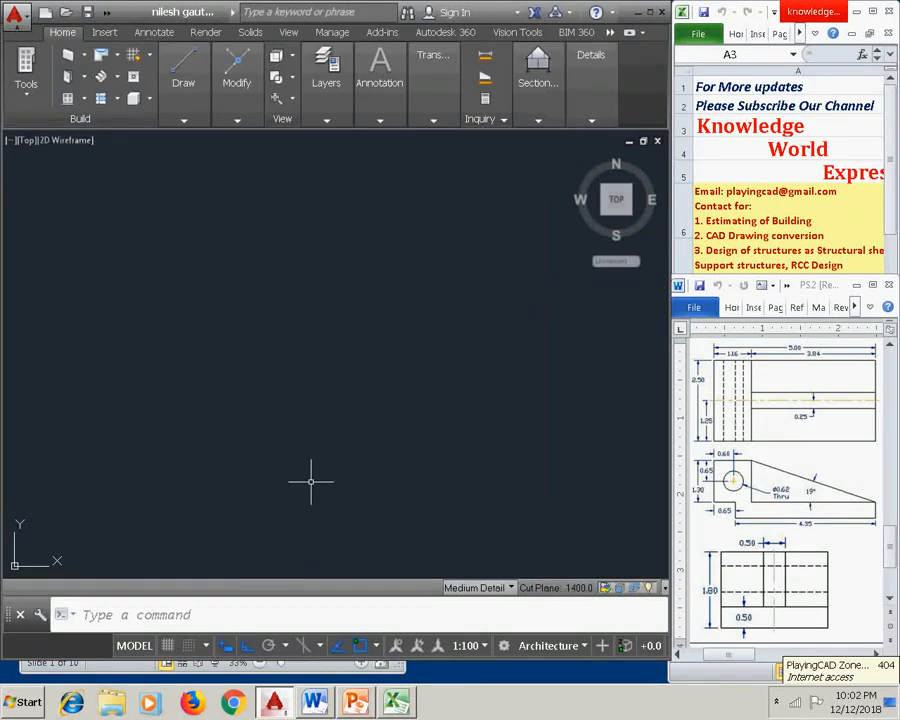
Step: Draw a horizontal line 0.65 long to the right as the side view's lower left edge
{"action": "left_click", "coordinate": [194, 124]}
{"action": "left_click", "coordinate": [184, 162]}
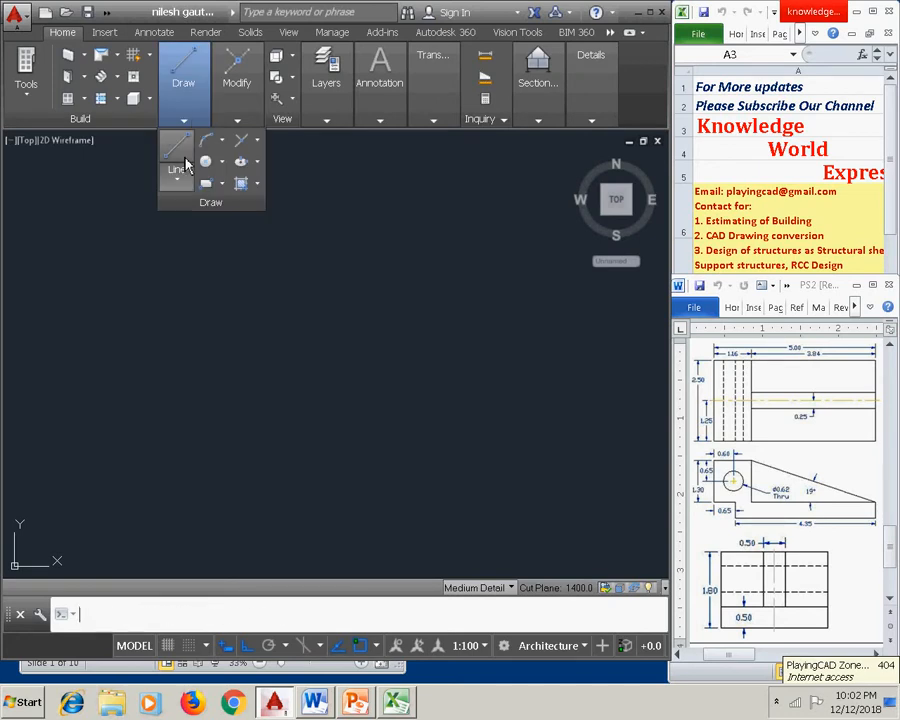
{"action": "left_click", "coordinate": [190, 422]}
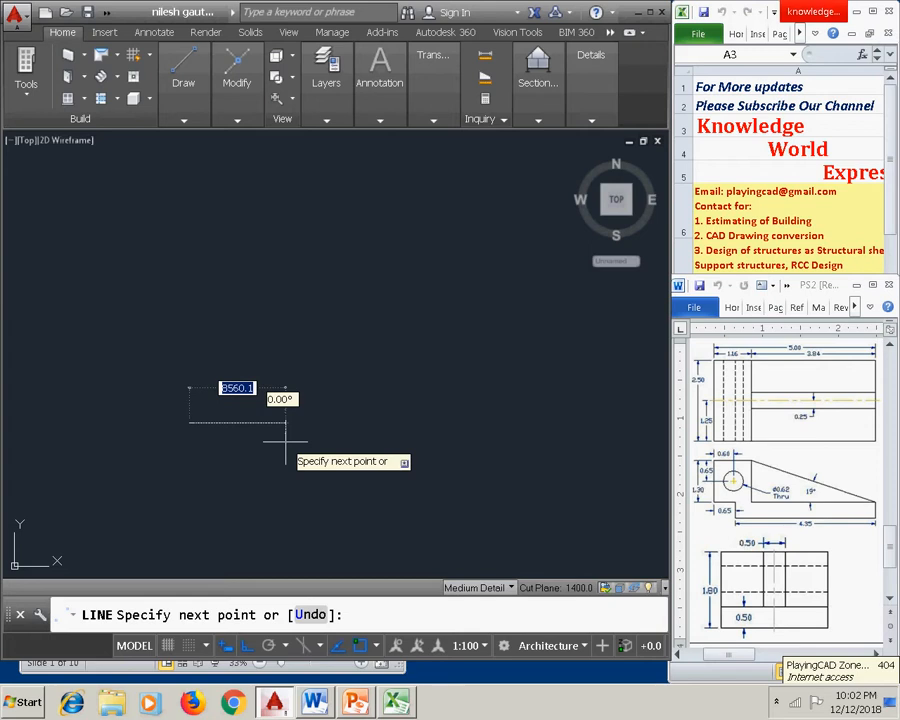
{"action": "type", "text": "0.65"}
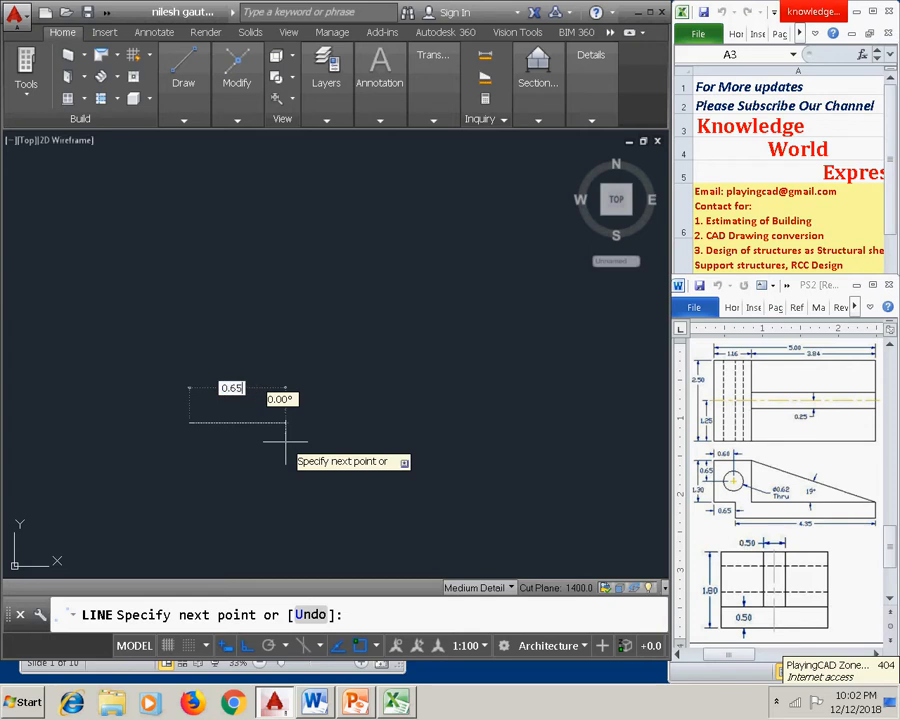
{"action": "key", "text": "Return"}
{"action": "key", "text": "Return"}
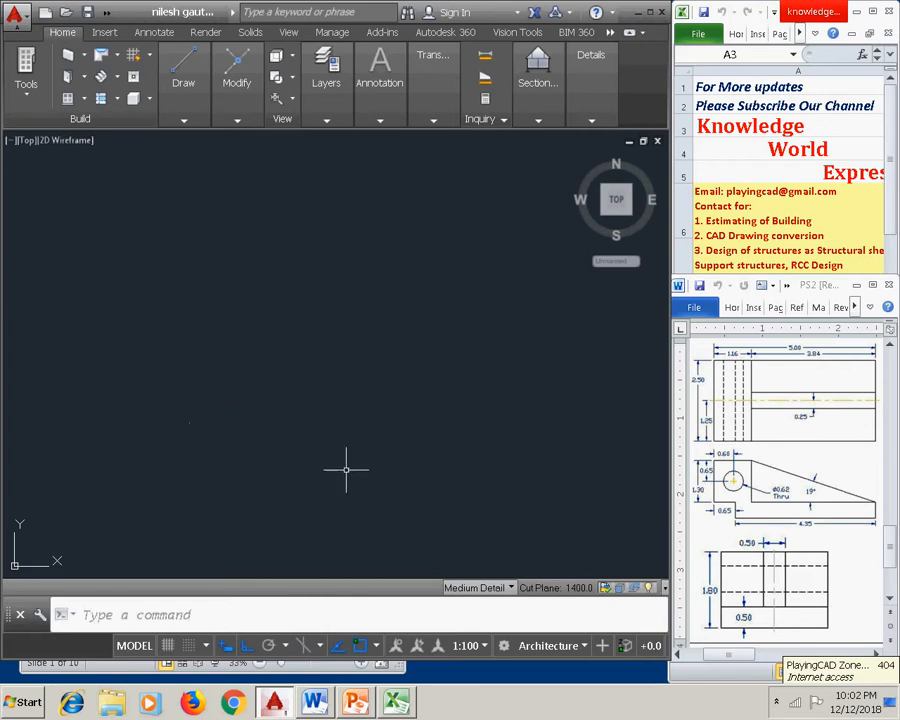
Step: Draw a vertical line 1.3 long upward from the left end of the 0.65 line
{"action": "middle_click", "coordinate": [229, 429]}
{"action": "middle_click", "coordinate": [229, 429]}
{"action": "scroll", "coordinate": [272, 429], "scroll_direction": "down", "scroll_amount": 2}
{"action": "scroll", "coordinate": [414, 409], "scroll_direction": "down", "scroll_amount": 1}
{"action": "middle_click_drag", "start_coordinate": [402, 413], "coordinate": [242, 499]}
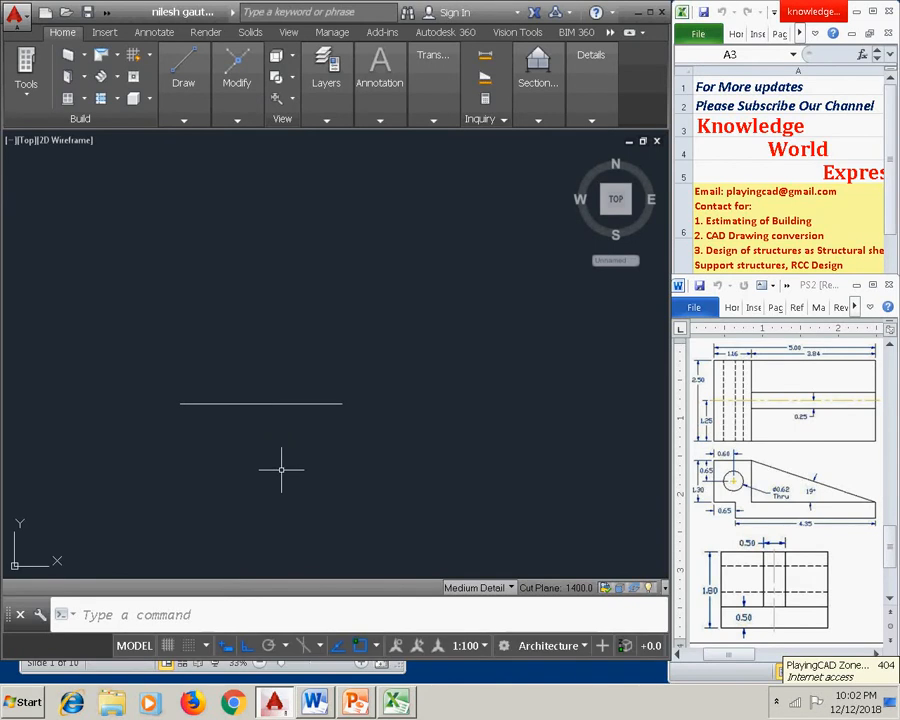
{"action": "type", "text": "r"}
{"action": "key", "text": "Return"}
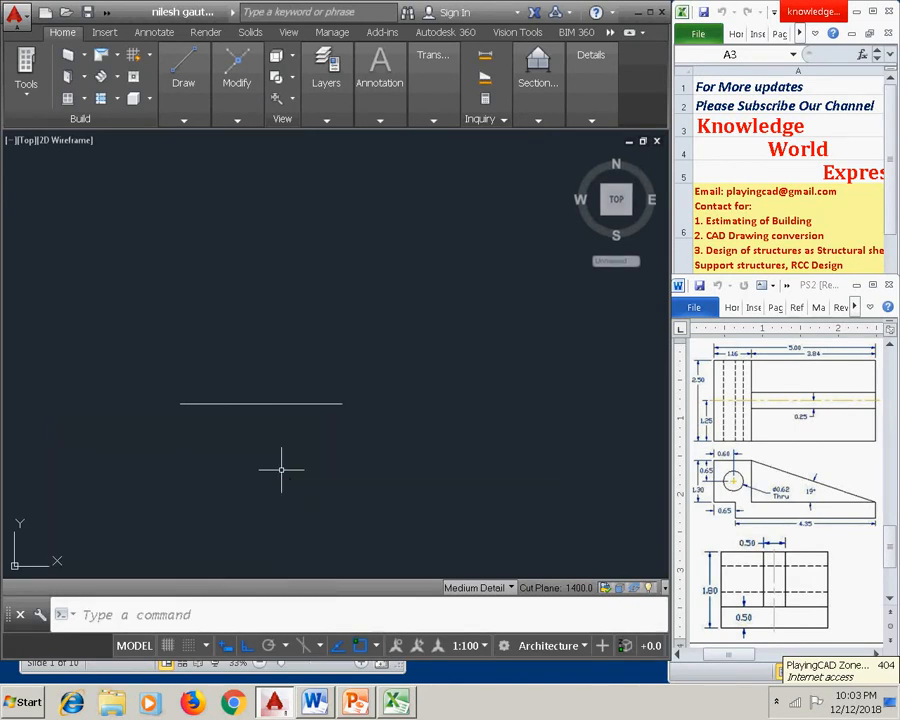
{"action": "middle_click_drag", "start_coordinate": [293, 381], "coordinate": [201, 475]}
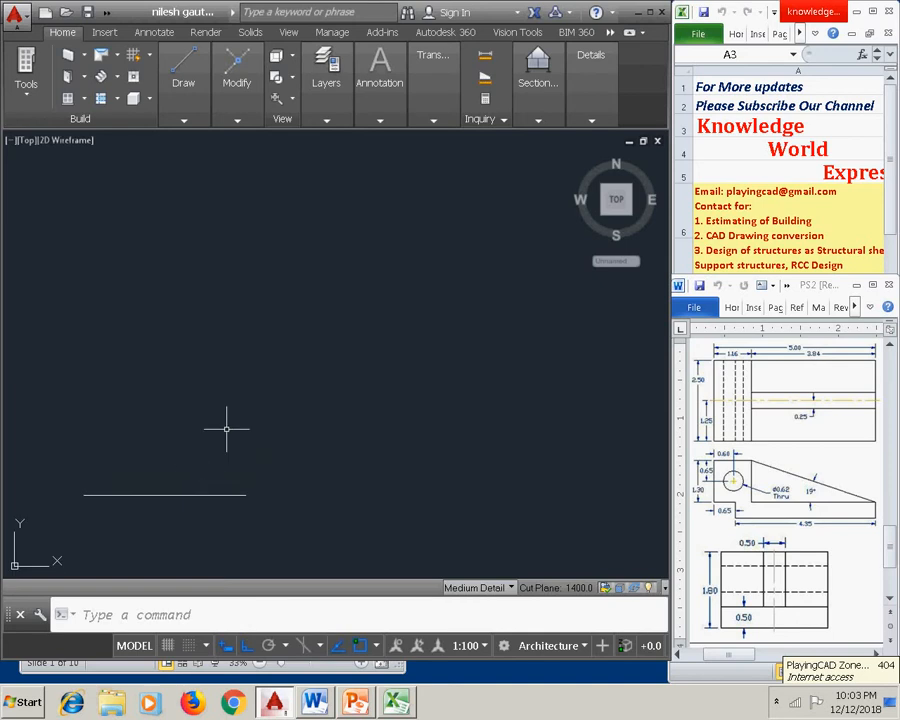
{"action": "mouse_move", "coordinate": [201, 111]}
{"action": "mouse_move", "coordinate": [186, 80]}
{"action": "left_click", "coordinate": [182, 176]}
{"action": "left_click", "coordinate": [187, 165]}
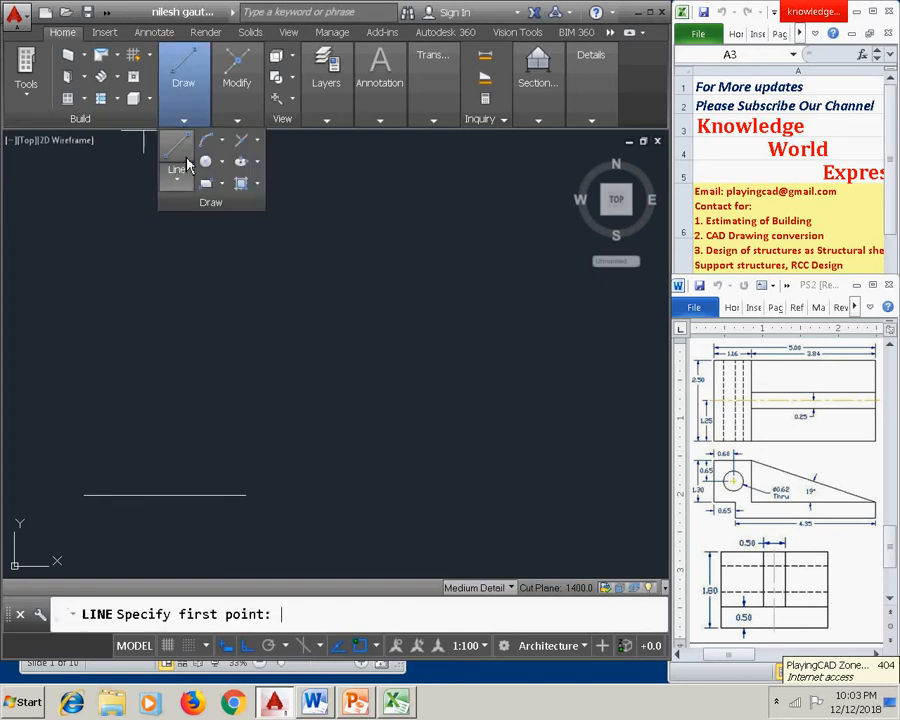
{"action": "left_click", "coordinate": [84, 495]}
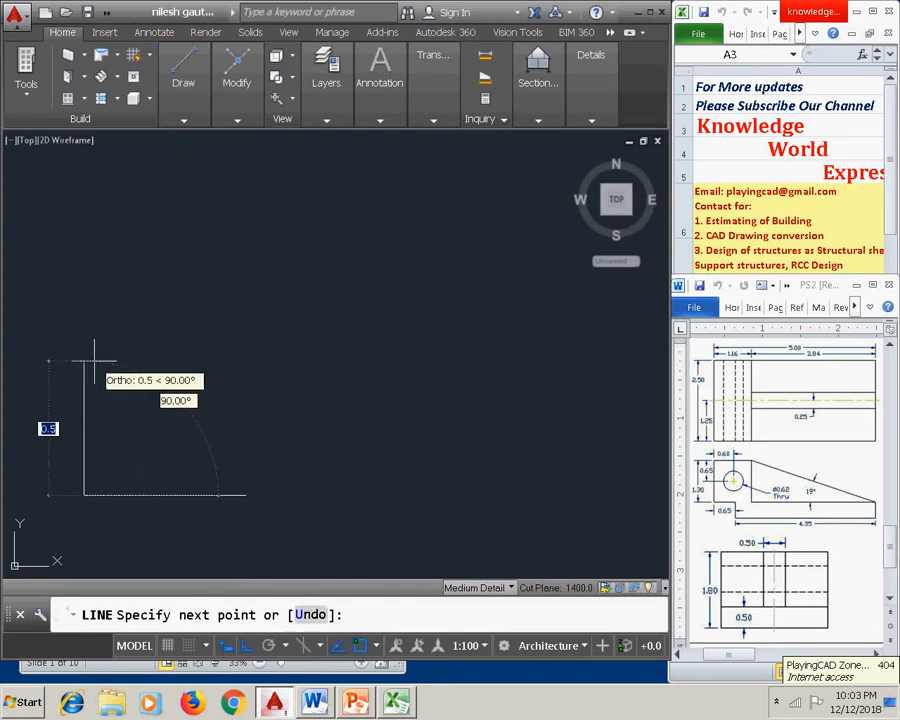
{"action": "type", "text": "1.3"}
{"action": "key", "text": "Return"}
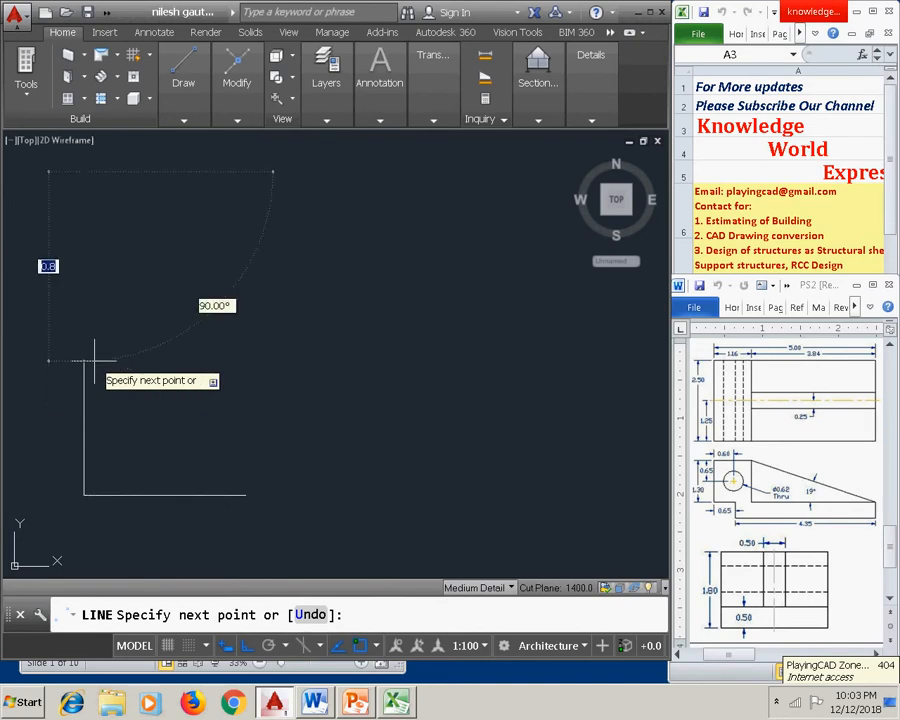
Step: Continue from the top of the vertical line with a horizontal segment 1.16 long to the right, and end the line
{"action": "scroll", "coordinate": [265, 270], "scroll_direction": "down", "scroll_amount": 5}
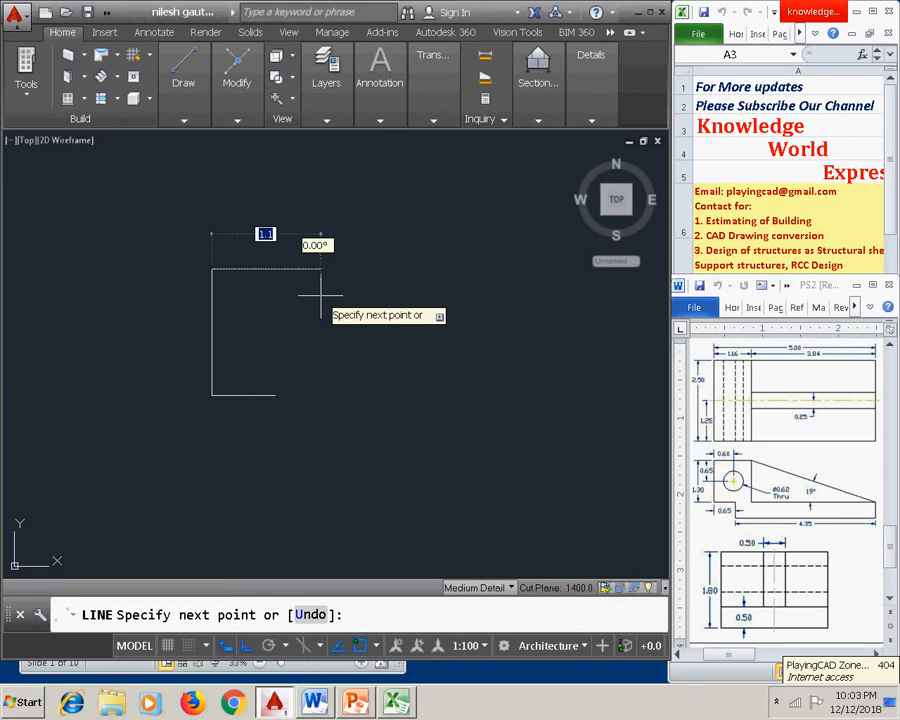
{"action": "type", "text": "1"}
{"action": "key", "text": "Return"}
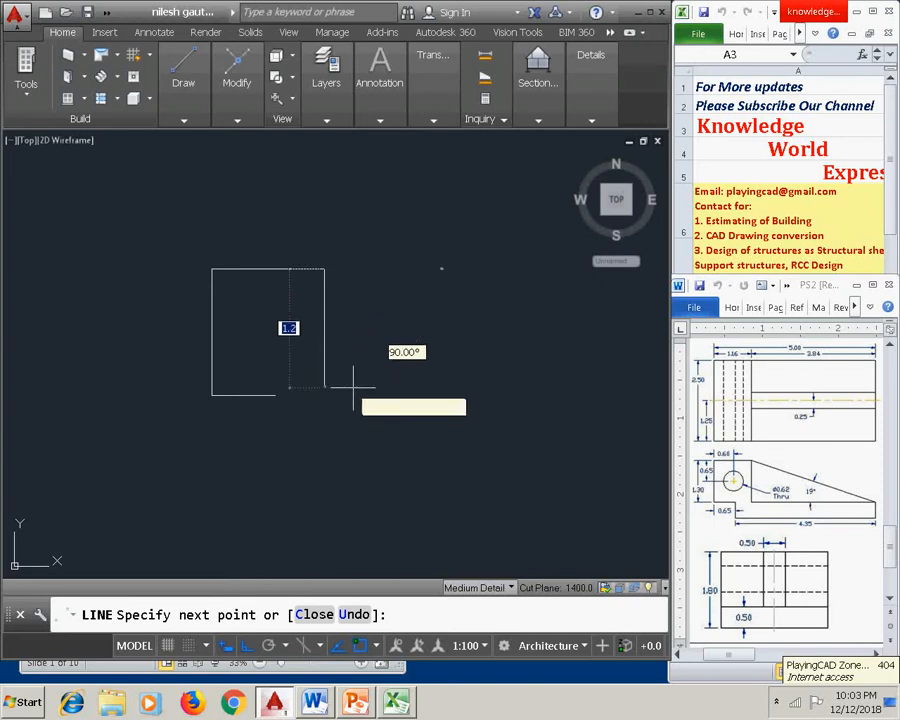
{"action": "key", "text": "Escape"}
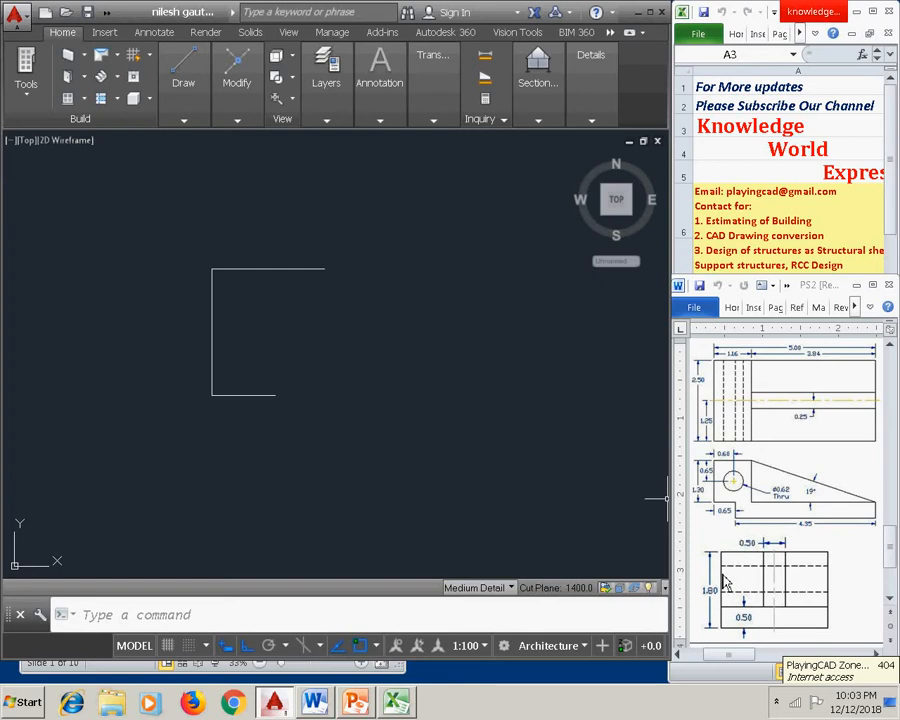
Step: Switch to PowerPoint, replace the slide's "To Decimal" text with "Height is 1.8", and return to AutoCAD
{"action": "left_click", "coordinate": [355, 702]}
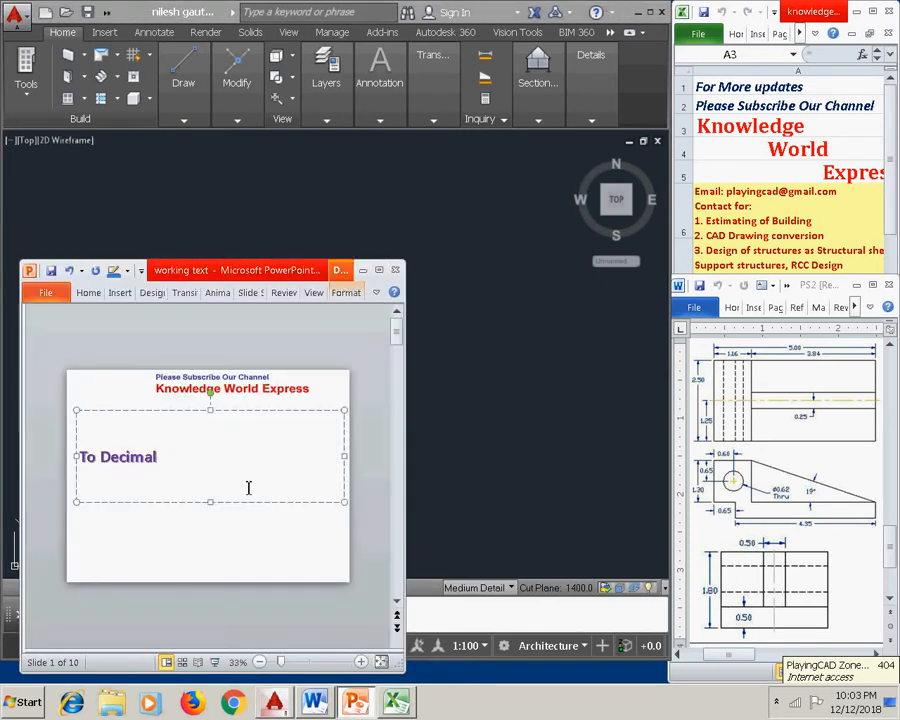
{"action": "left_click_drag", "start_coordinate": [247, 484], "coordinate": [57, 470]}
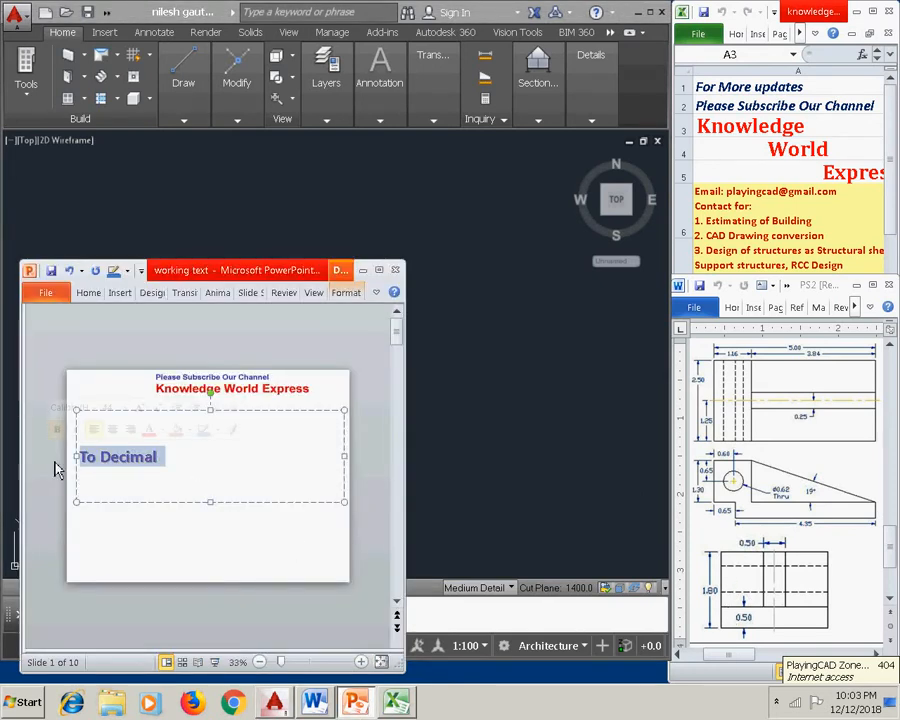
{"action": "type", "text": "height is 1.8"}
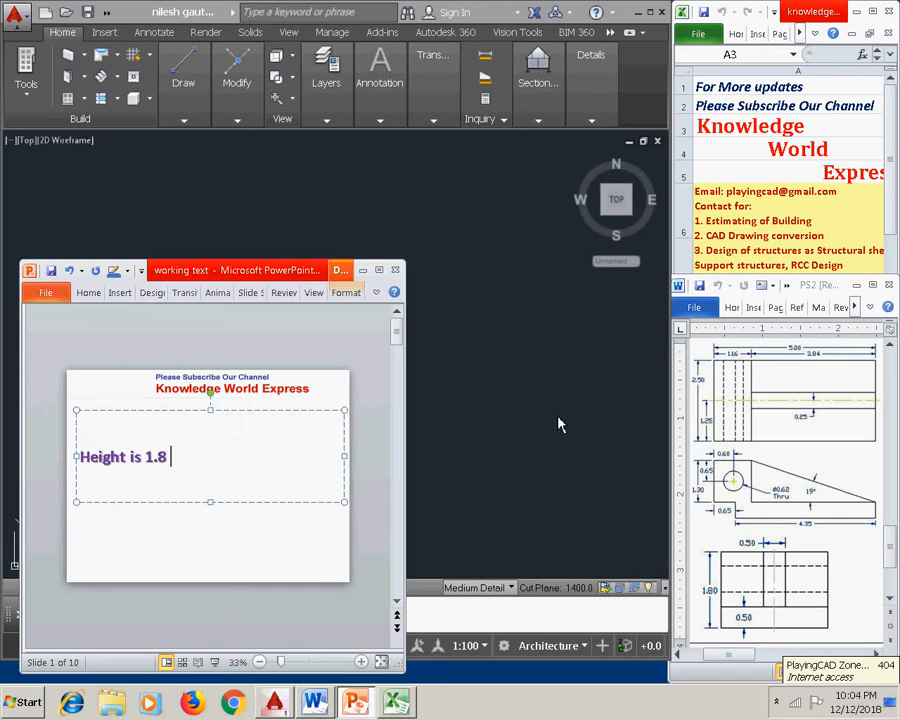
{"action": "left_click", "coordinate": [518, 422]}
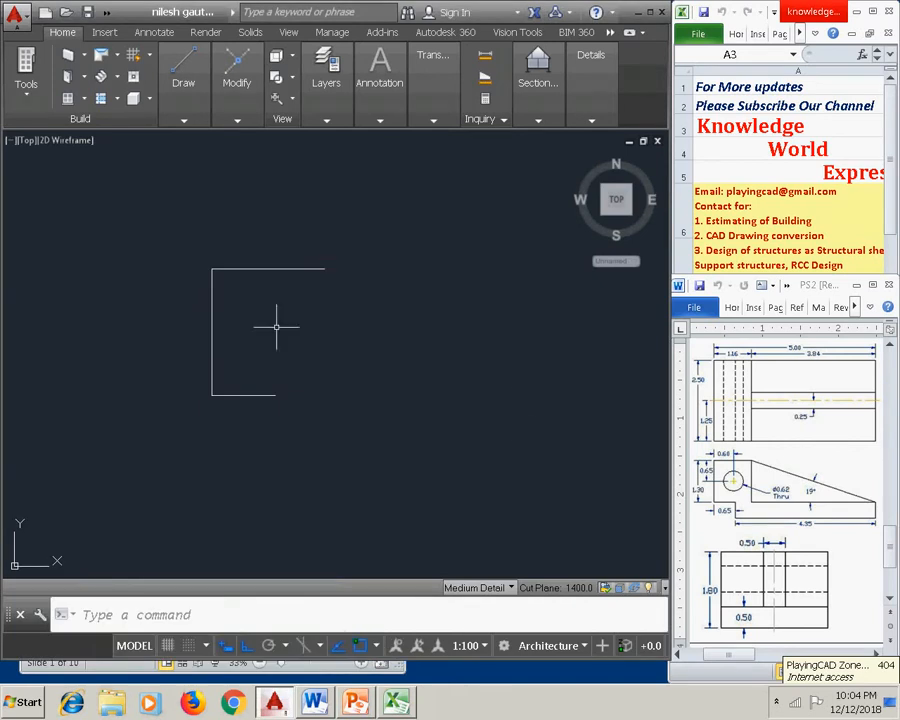
Step: Draw a line 0.5 down from the right end of the 0.65 line and continue it 4.35 to the right
{"action": "mouse_move", "coordinate": [184, 80]}
{"action": "left_click", "coordinate": [178, 150]}
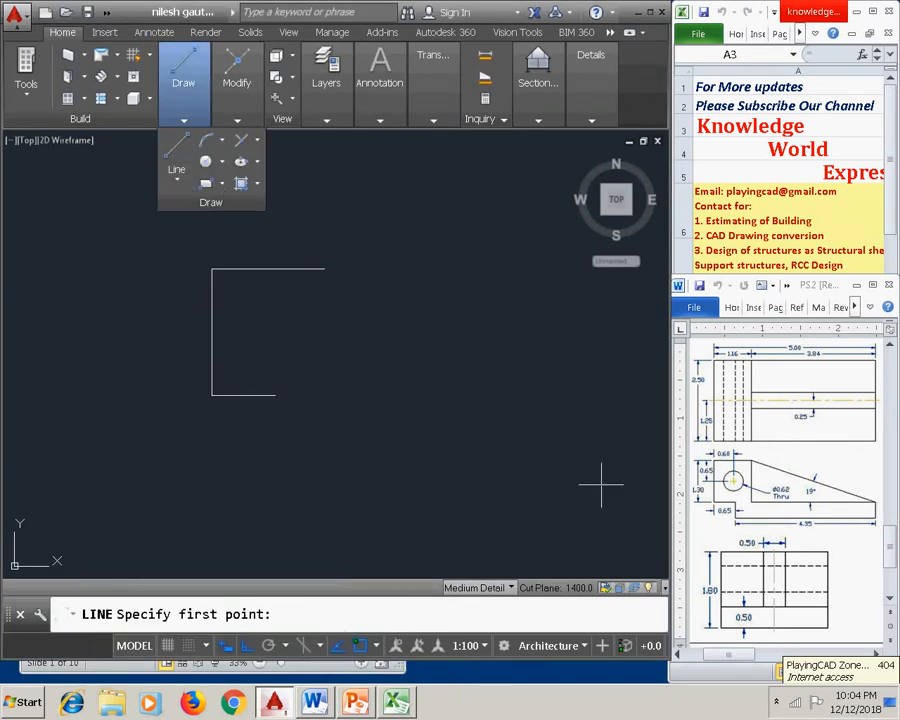
{"action": "left_click", "coordinate": [276, 400]}
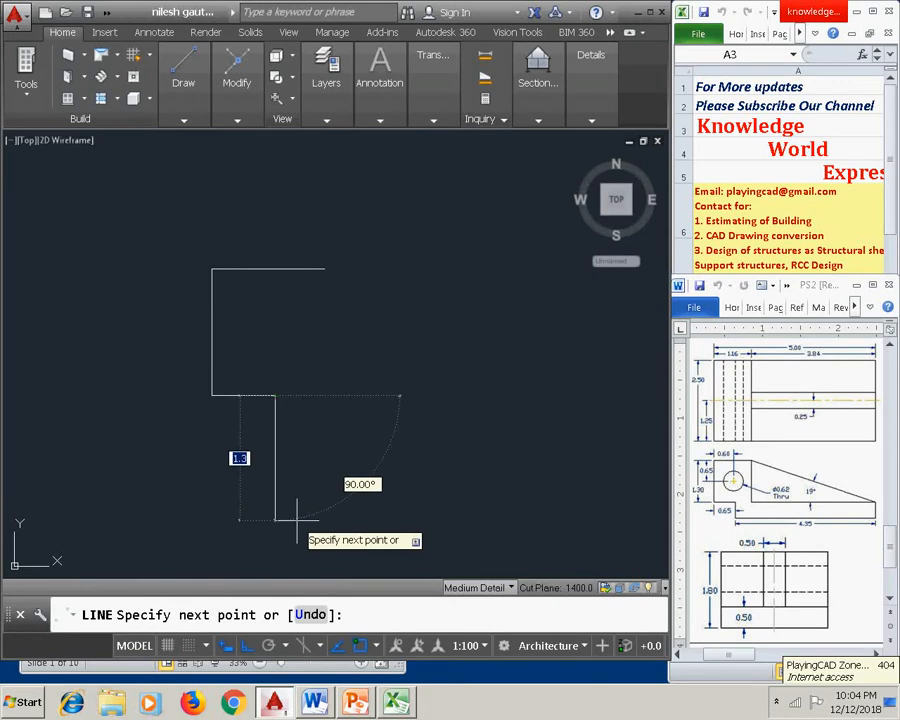
{"action": "type", "text": ".5"}
{"action": "key", "text": "Return"}
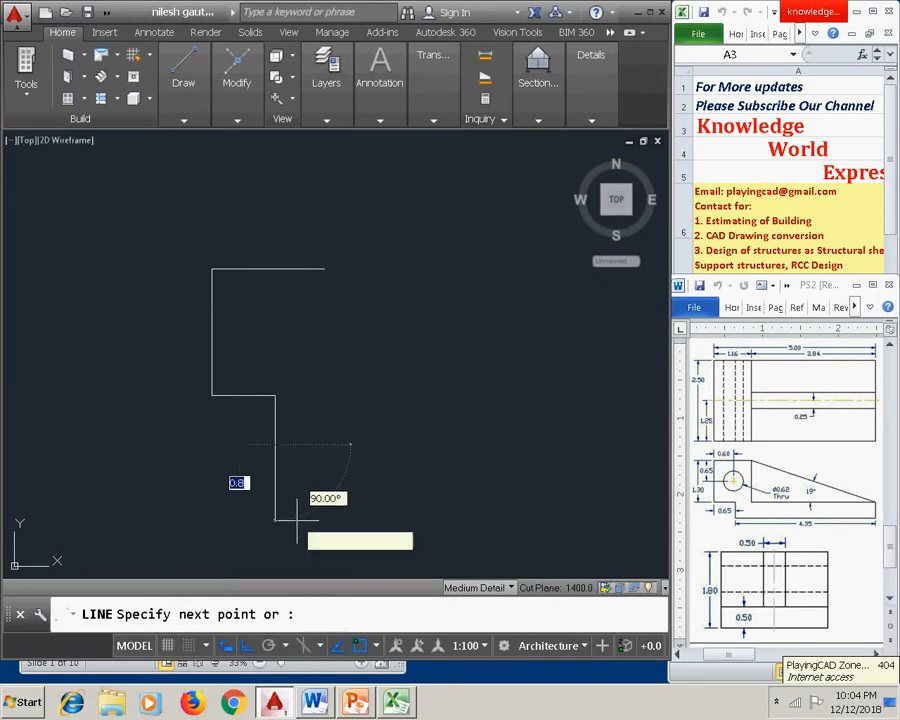
{"action": "middle_click_drag", "start_coordinate": [422, 474], "coordinate": [239, 473]}
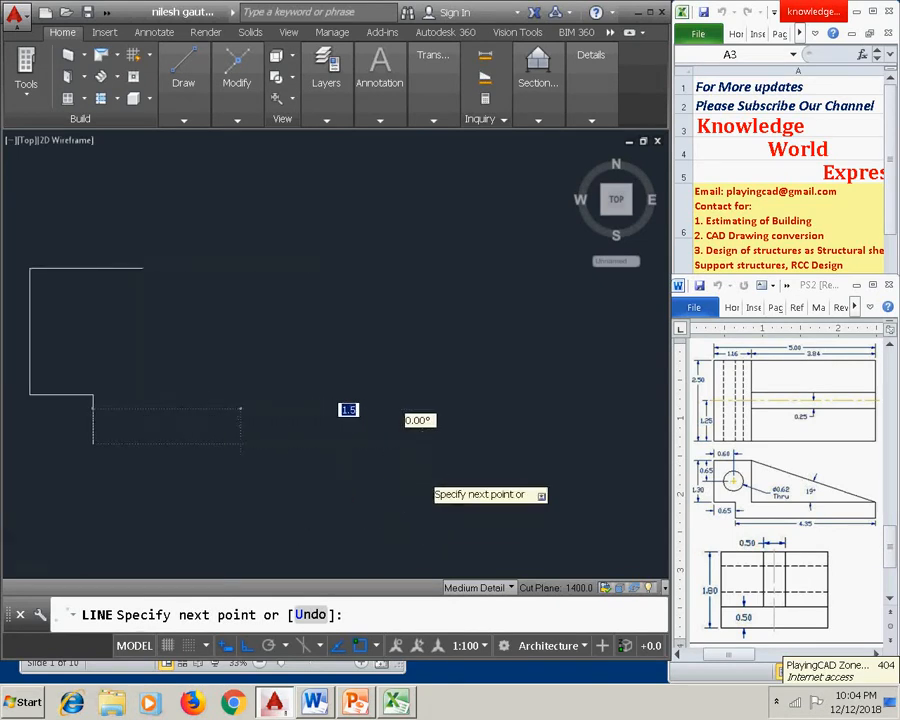
{"action": "type", "text": "4"}
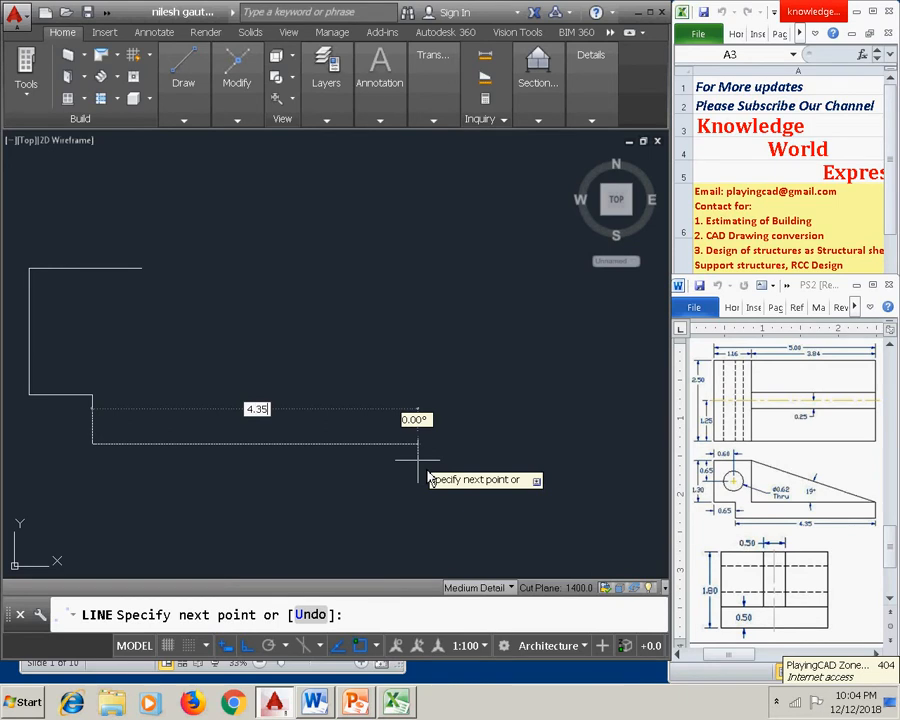
{"action": "key", "text": "Return"}
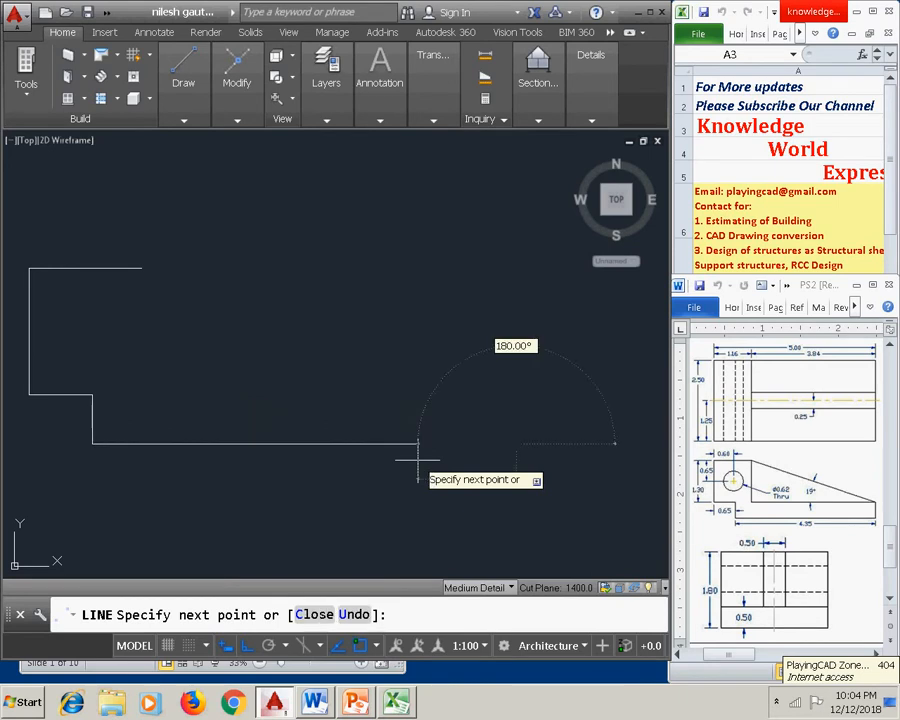
Step: Extend the outline freehand with a vertical segment upward from the right end of the 4.35 line and end the line
{"action": "left_click", "coordinate": [511, 279]}
{"action": "right_click", "coordinate": [548, 309]}
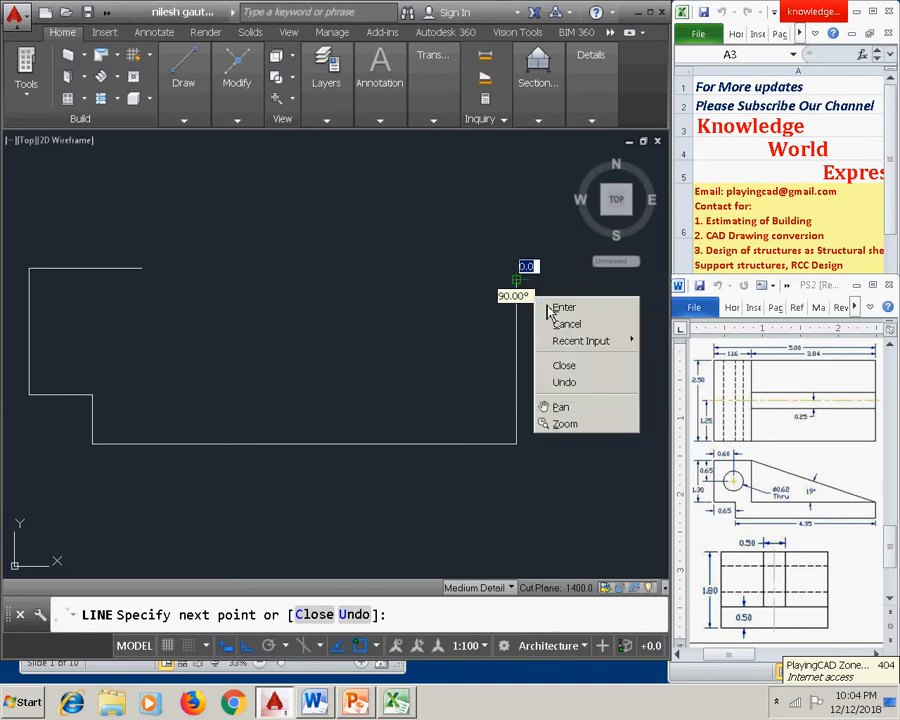
{"action": "left_click", "coordinate": [555, 308]}
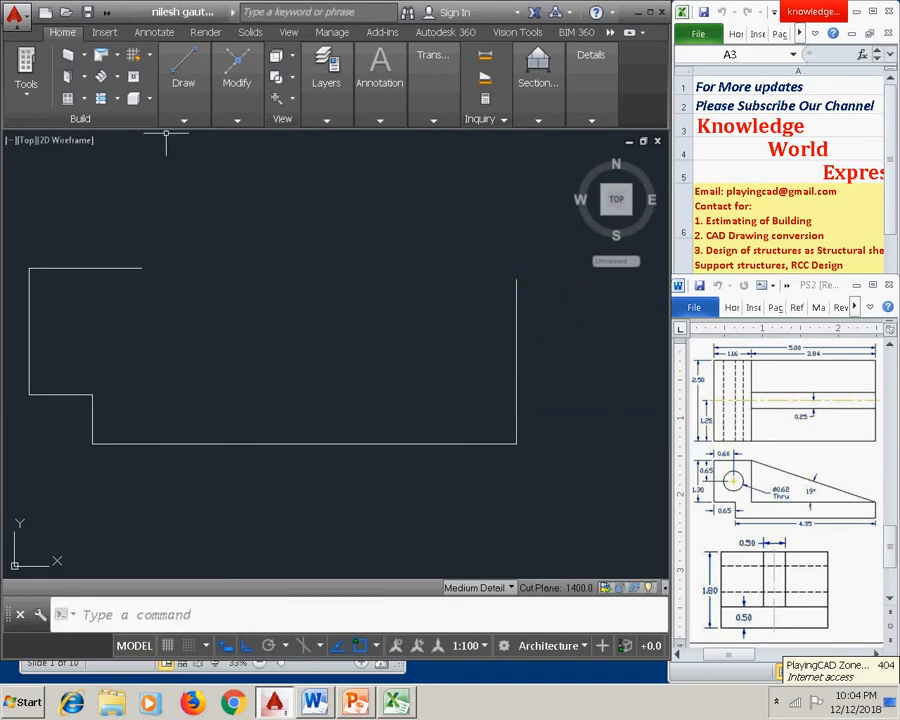
Step: Switch to PowerPoint, replace the slide's note with "Now angle is given 19 degree", and return to AutoCAD
{"action": "left_click", "coordinate": [364, 711]}
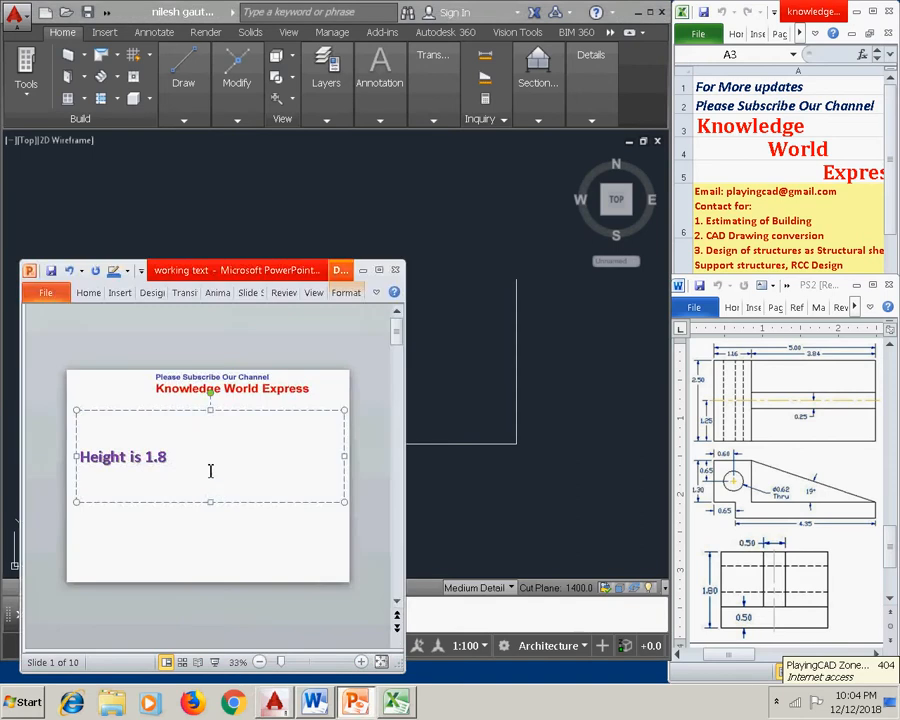
{"action": "left_click_drag", "start_coordinate": [210, 469], "coordinate": [62, 440]}
{"action": "type", "text": "now"}
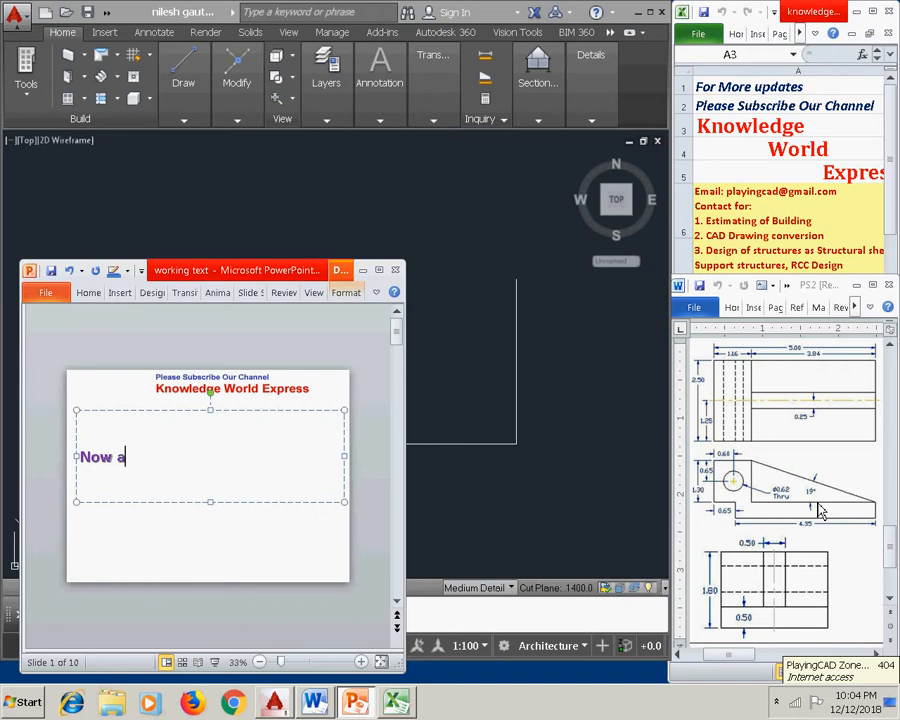
{"action": "type", "text": "angle is given 19 degree"}
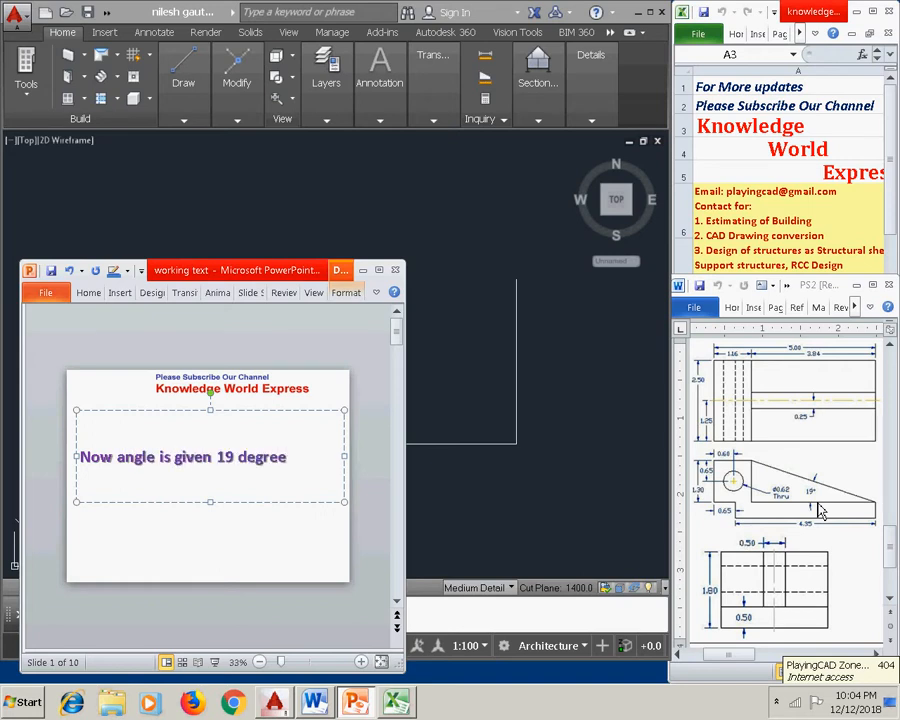
{"action": "left_click", "coordinate": [418, 277]}
Step: Draw a line about 4.9 long sloping down at 19° from the right end of the top edge, past the right vertical segment
{"action": "left_click", "coordinate": [188, 121]}
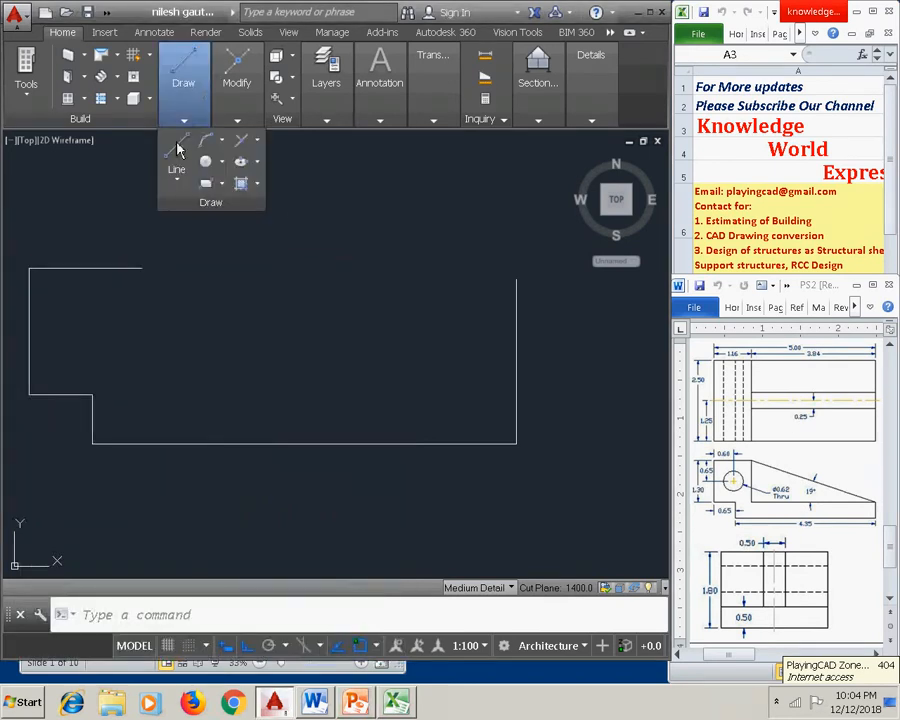
{"action": "left_click", "coordinate": [176, 158]}
{"action": "left_click", "coordinate": [142, 268]}
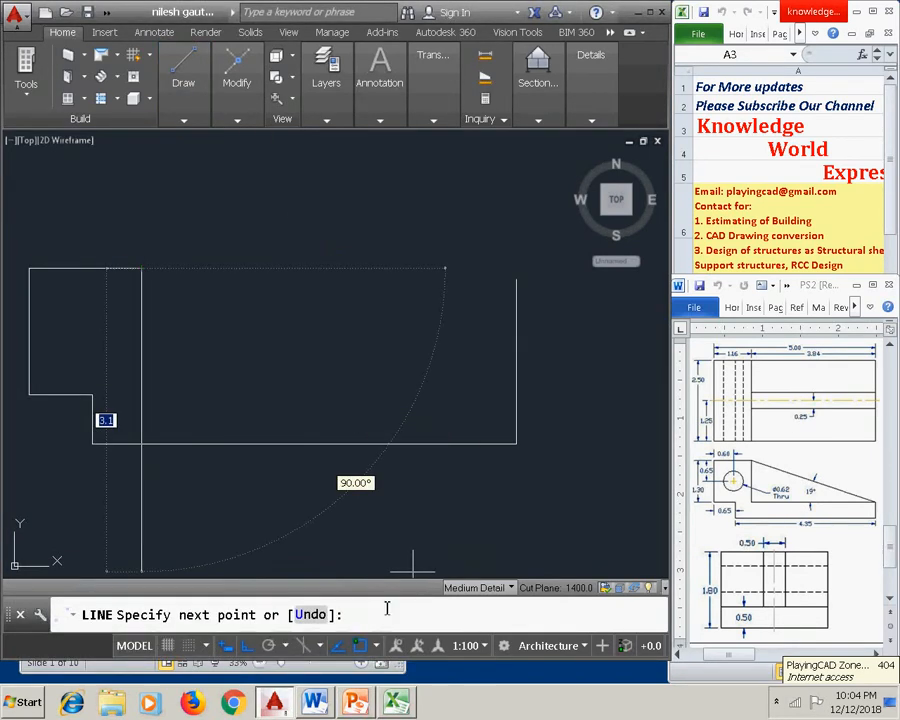
{"action": "left_click", "coordinate": [249, 647]}
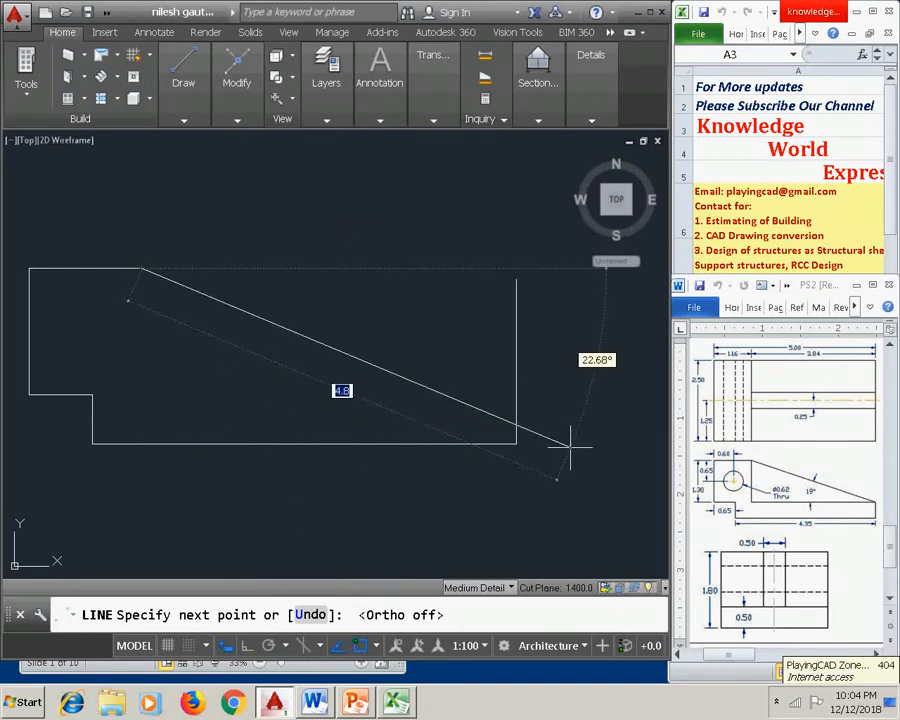
{"action": "key", "text": "Tab"}
{"action": "type", "text": "19"}
{"action": "key", "text": "Tab"}
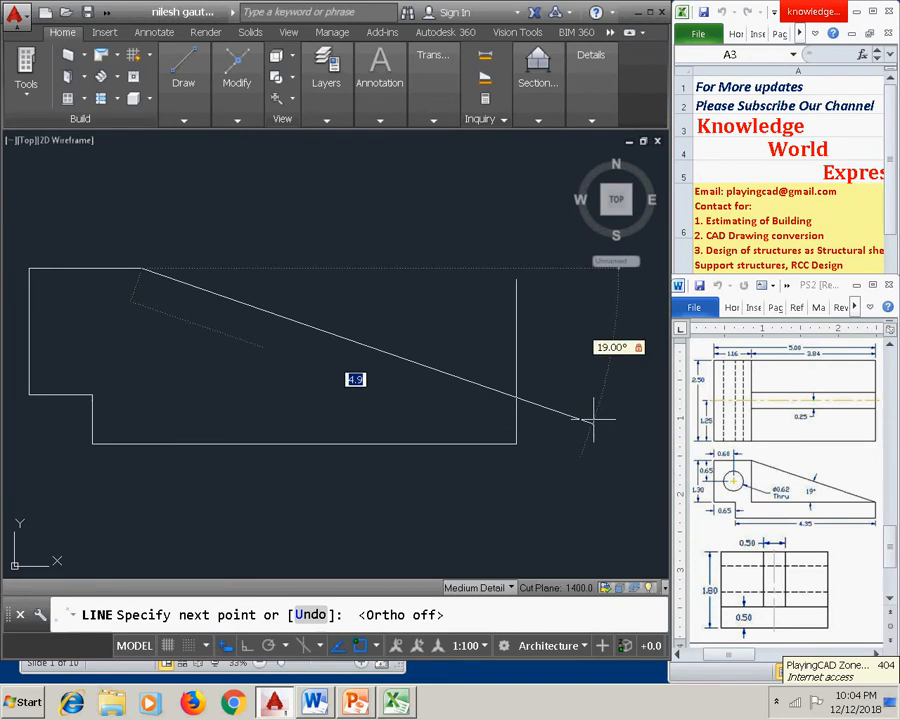
{"action": "left_click", "coordinate": [593, 425]}
{"action": "key", "text": "Return"}
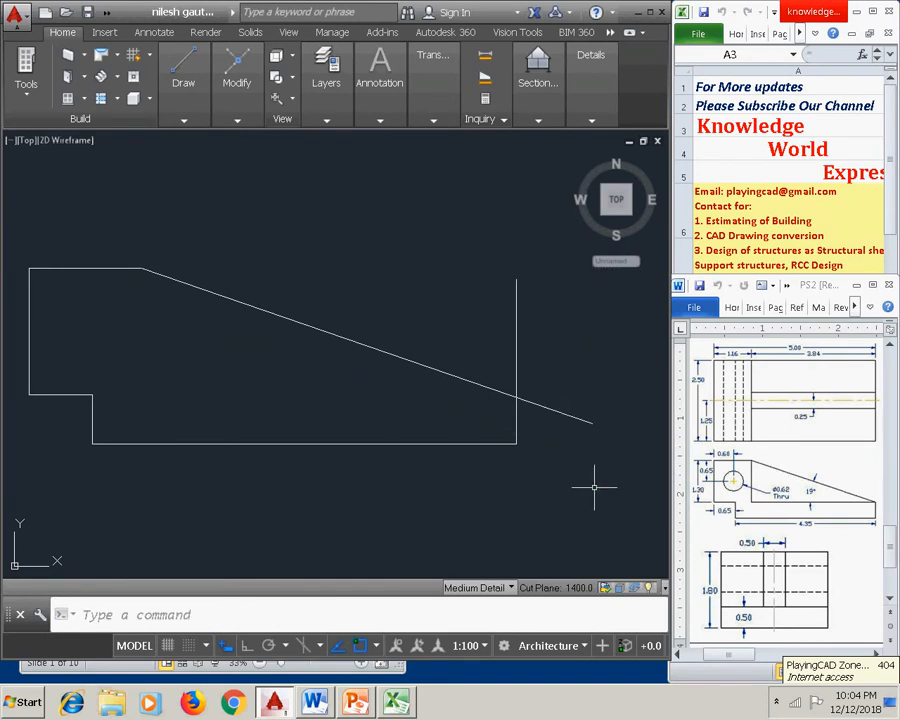
Step: With Ortho on, draw a horizontal line leftward from where the sloped line crosses the right vertical segment, past the top edge's right end
{"action": "left_click", "coordinate": [183, 75]}
{"action": "left_click", "coordinate": [176, 162]}
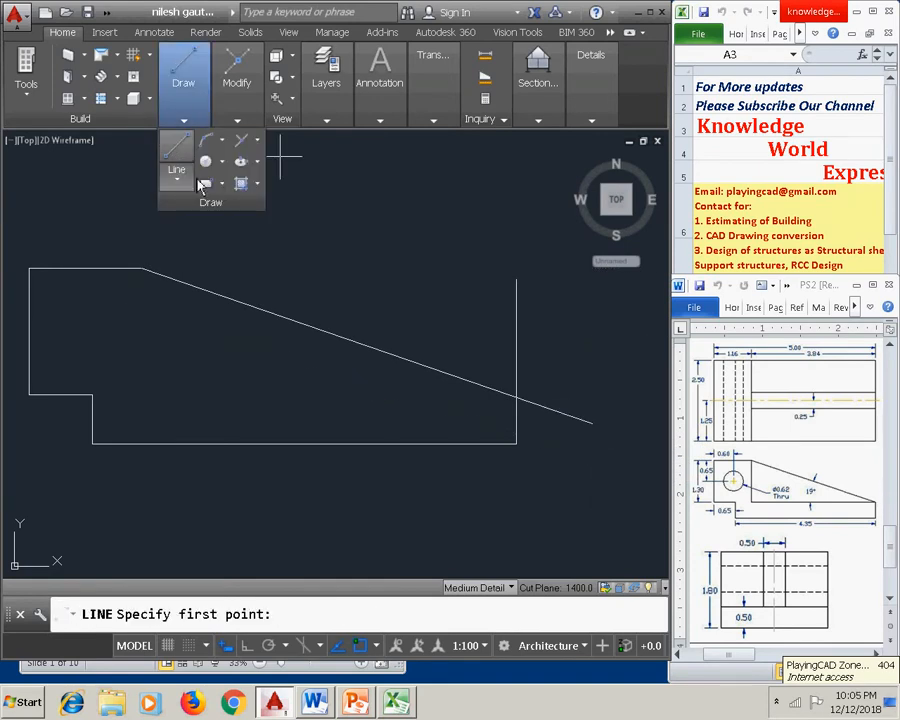
{"action": "left_click", "coordinate": [516, 396]}
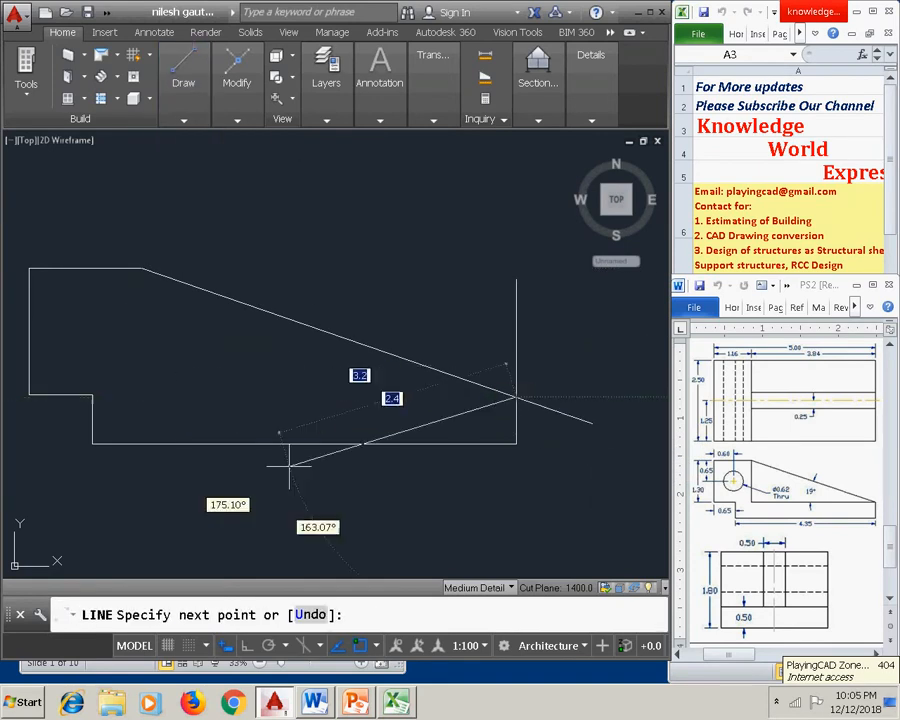
{"action": "left_click", "coordinate": [247, 645]}
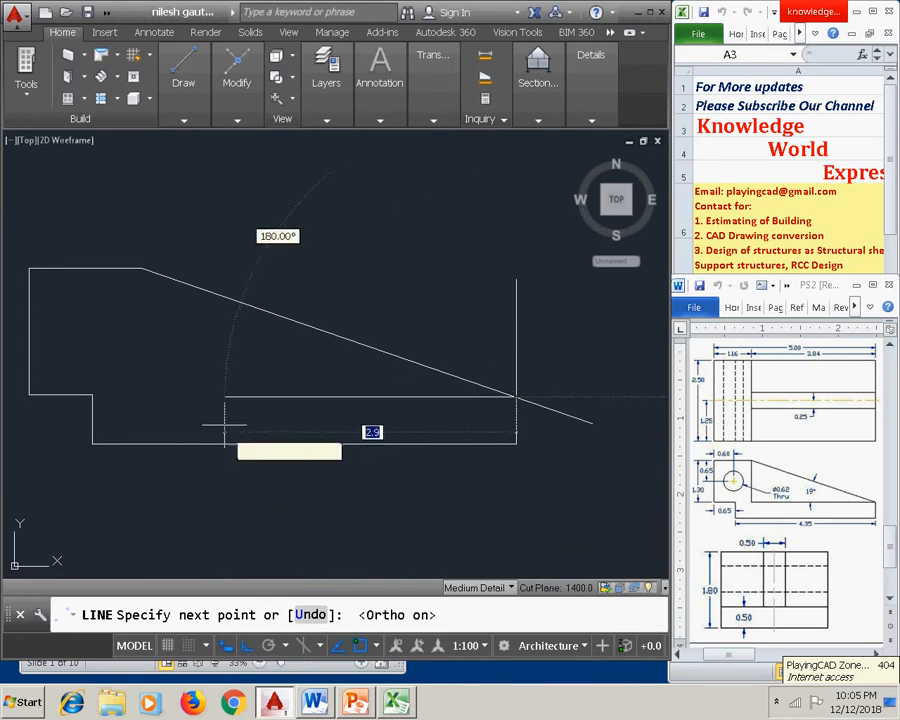
{"action": "left_click", "coordinate": [124, 376]}
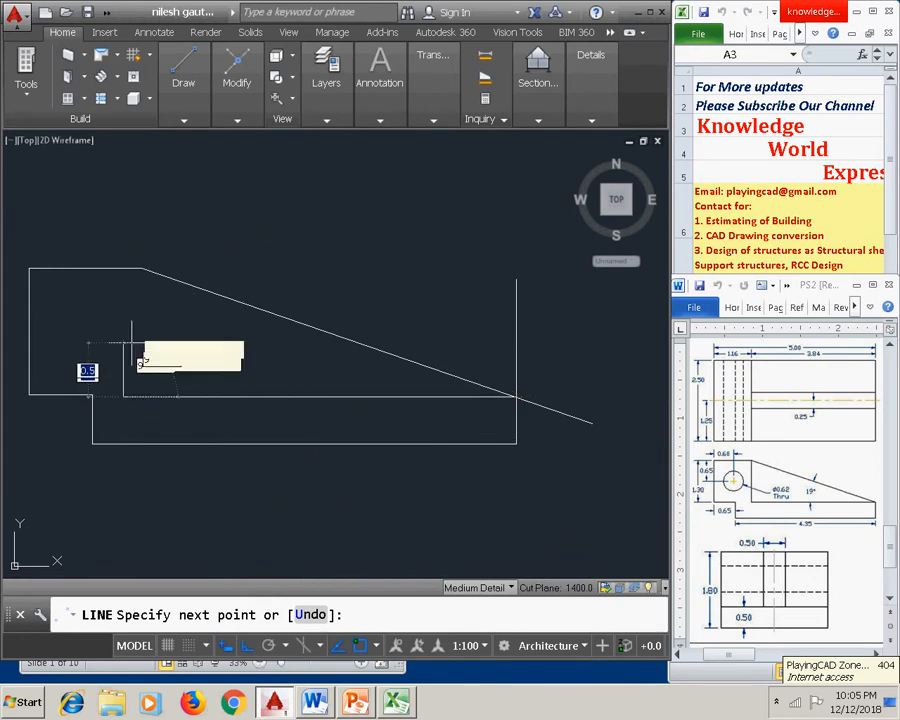
Step: Draw a vertical line about 1.6 down from the right end of the top edge, crossing the inner horizontal line, and end it
{"action": "mouse_move", "coordinate": [183, 85]}
{"action": "left_click", "coordinate": [176, 155]}
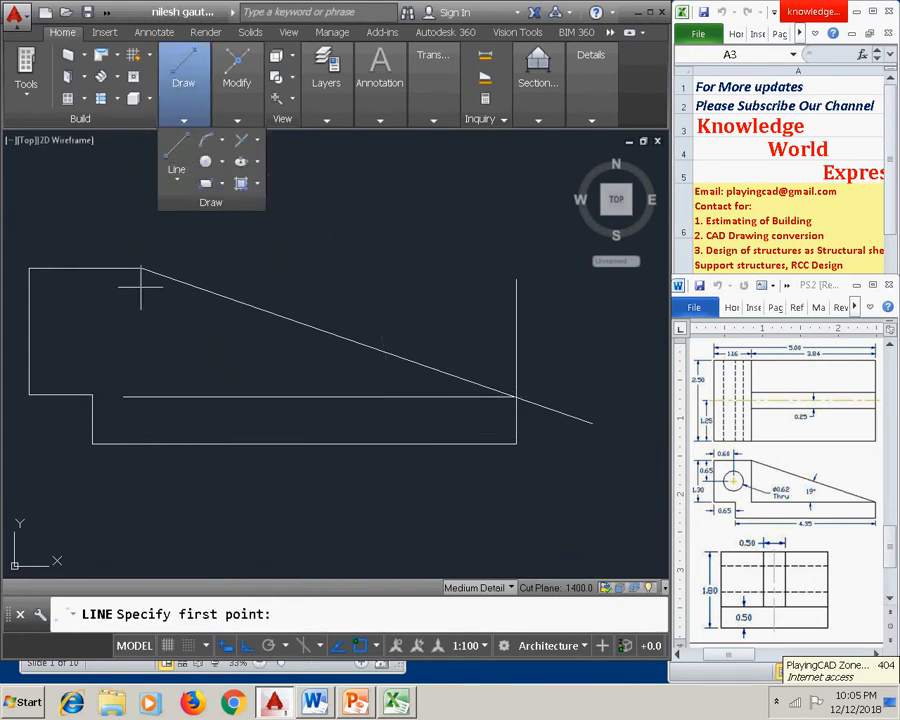
{"action": "left_click", "coordinate": [141, 268]}
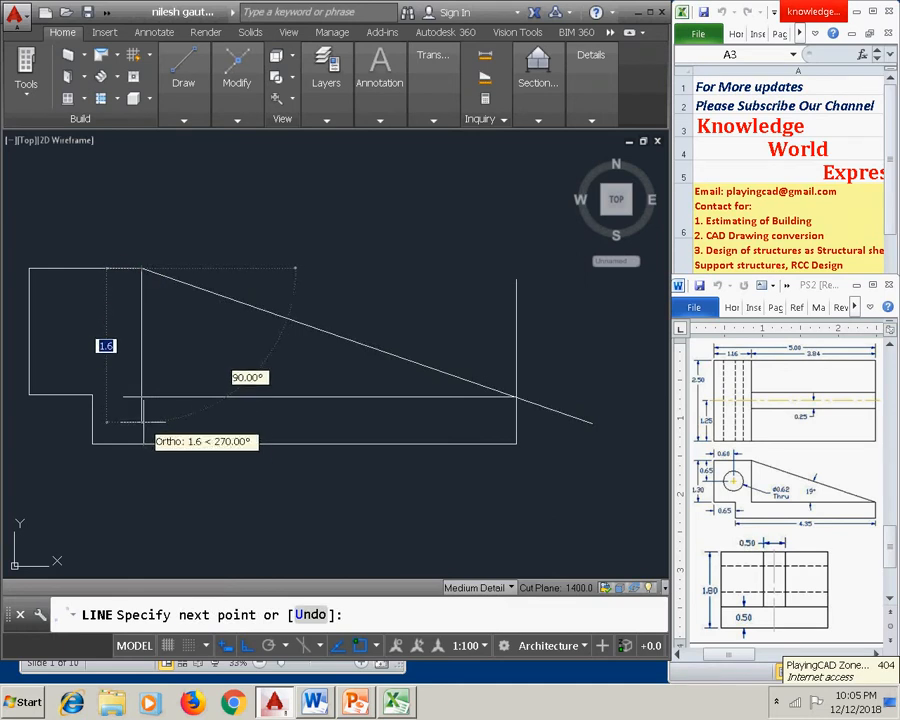
{"action": "left_click", "coordinate": [153, 420]}
{"action": "right_click", "coordinate": [153, 421]}
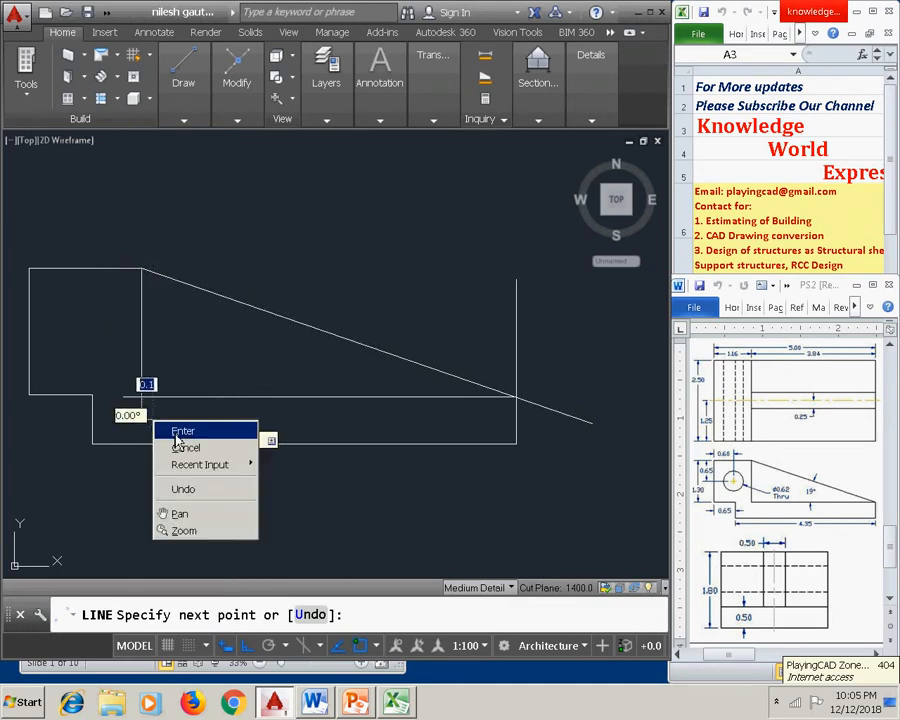
{"action": "left_click", "coordinate": [204, 440]}
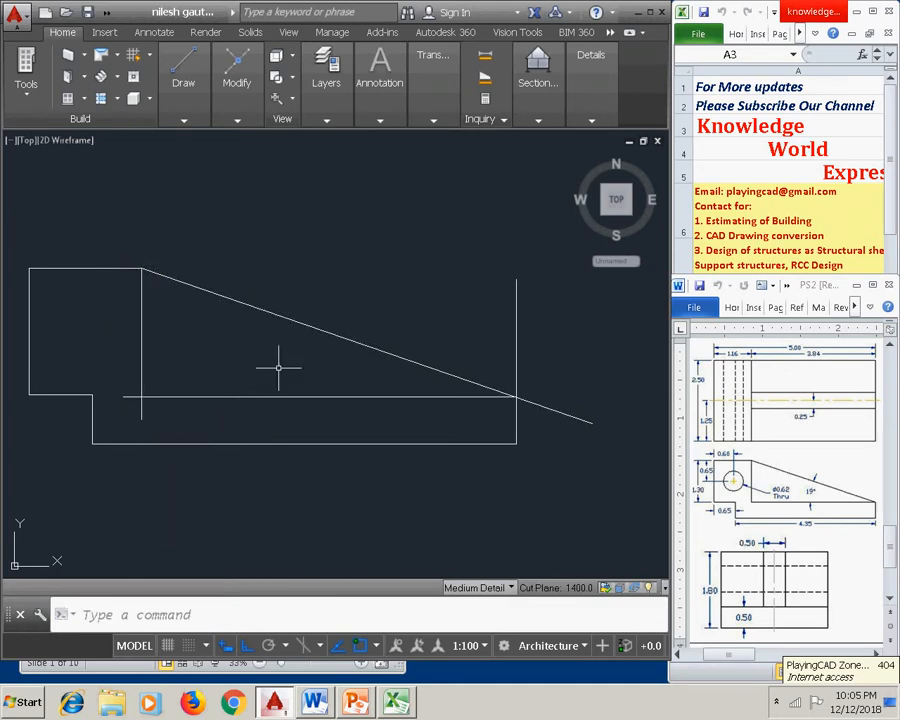
Step: Trim the overhanging ends of the sloped line, inner horizontal line and both vertical lines, using the crossing lines as cutting edges
{"action": "left_click", "coordinate": [560, 312]}
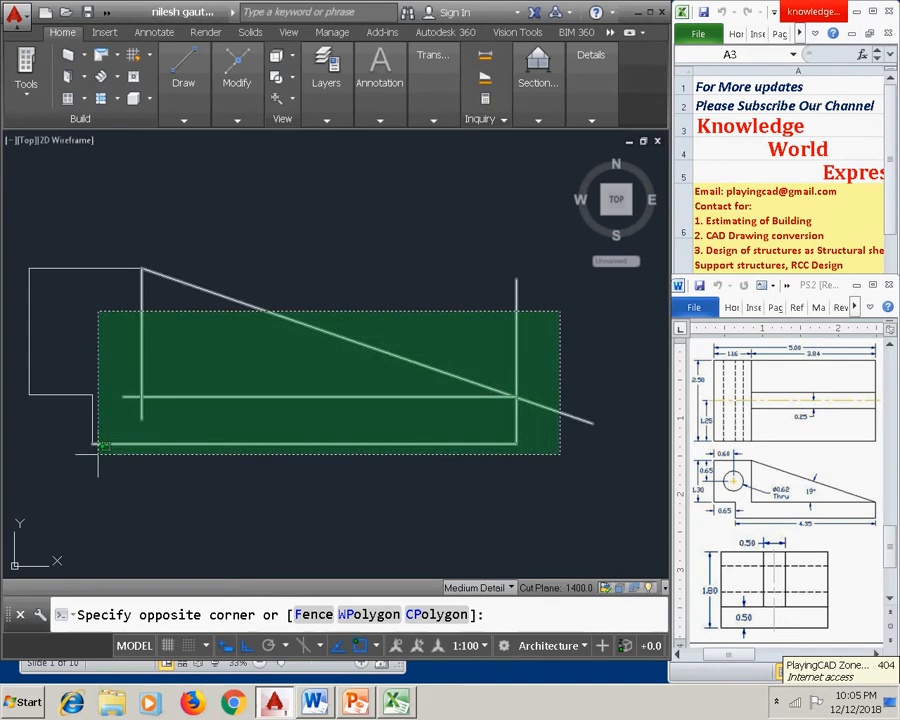
{"action": "left_click", "coordinate": [111, 458]}
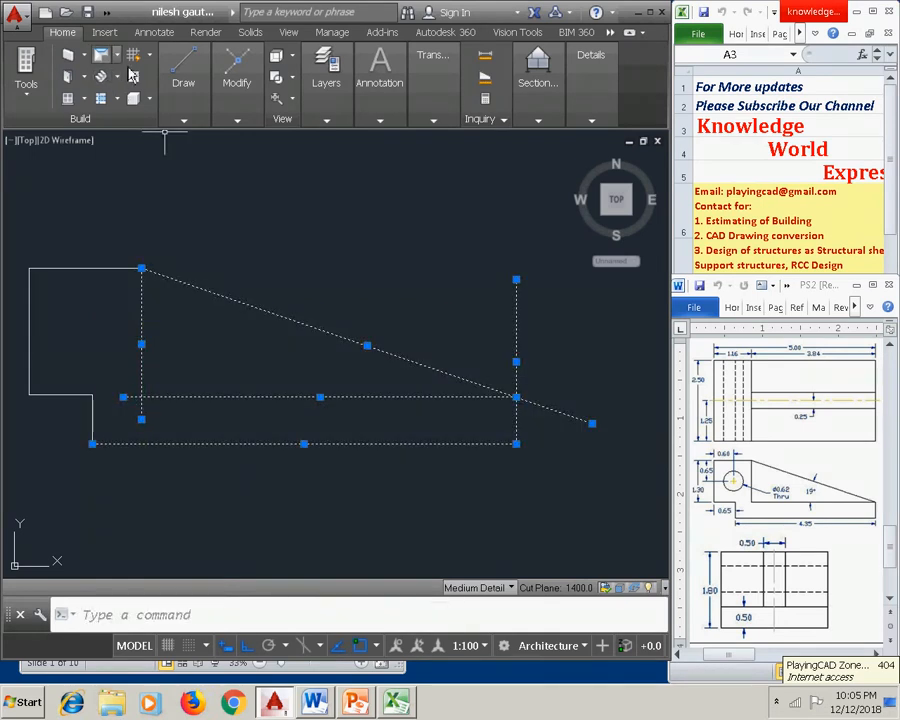
{"action": "double_click", "coordinate": [70, 35]}
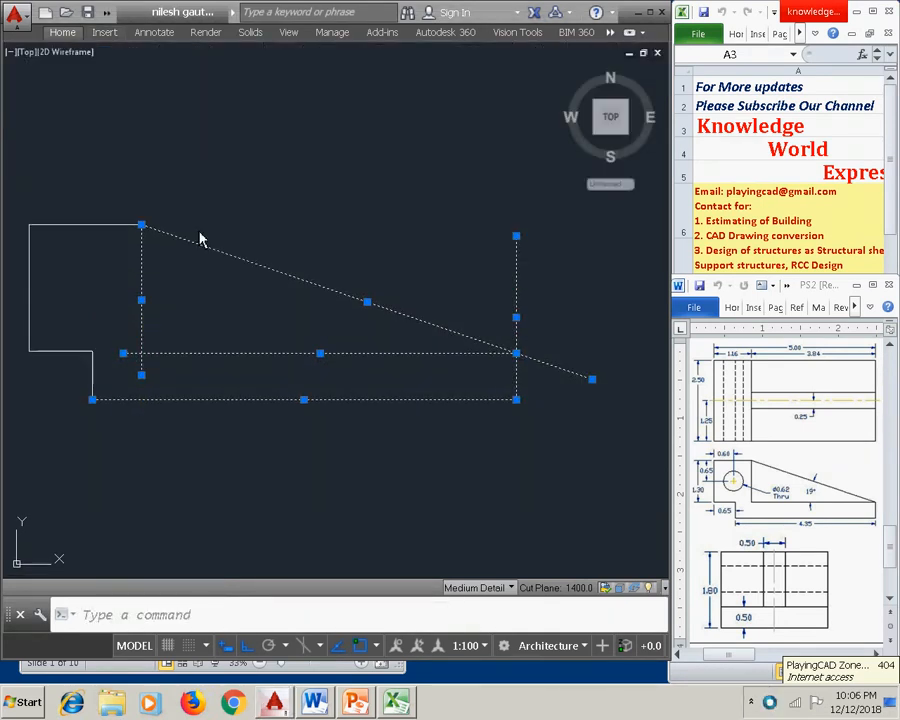
{"action": "left_click", "coordinate": [62, 32]}
{"action": "left_click", "coordinate": [184, 88]}
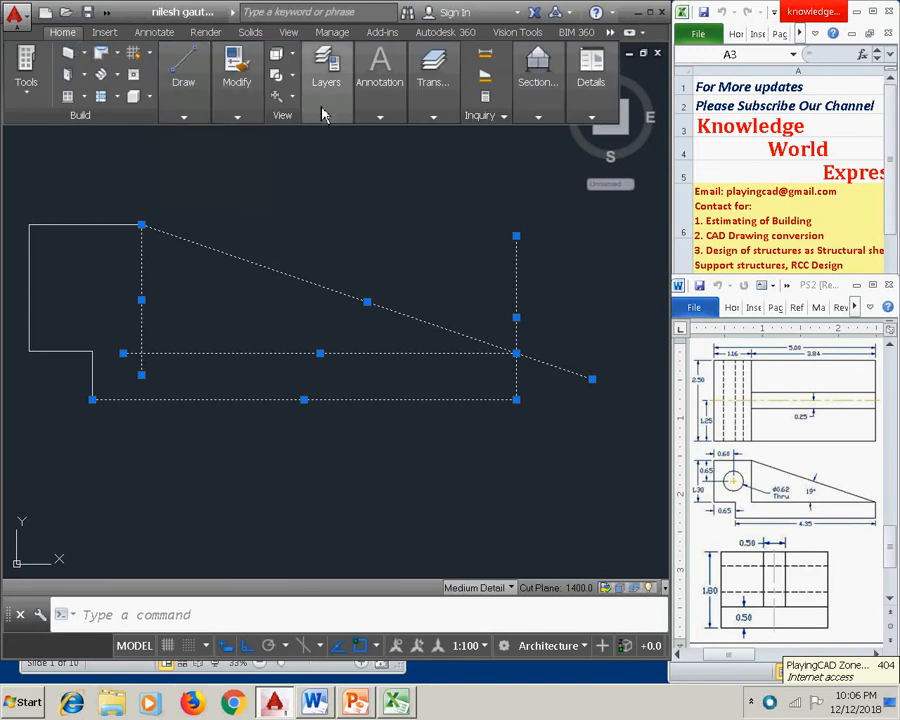
{"action": "mouse_move", "coordinate": [237, 90]}
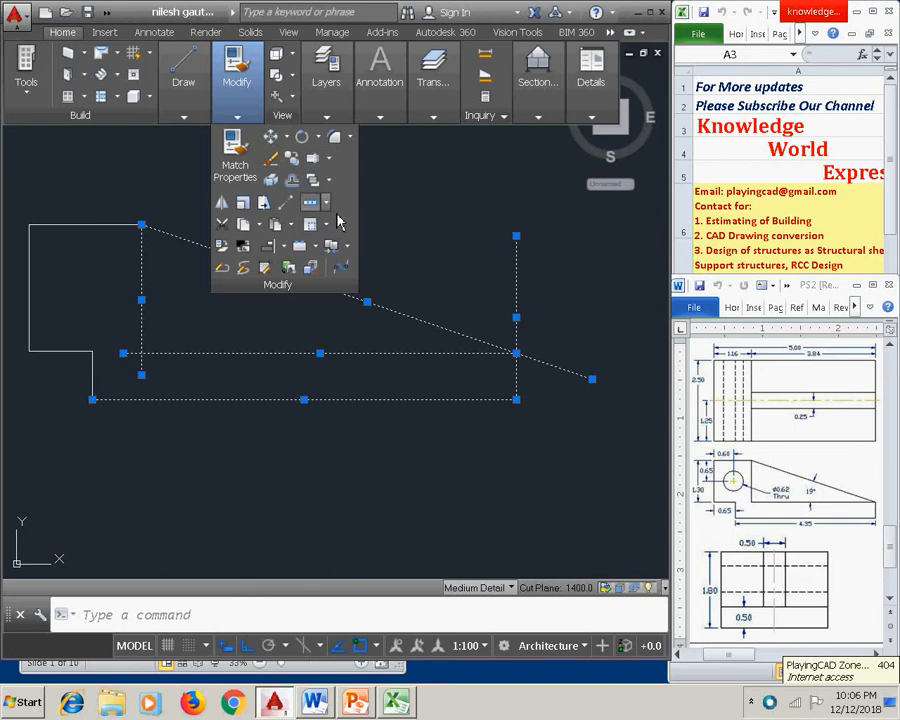
{"action": "left_click", "coordinate": [327, 158]}
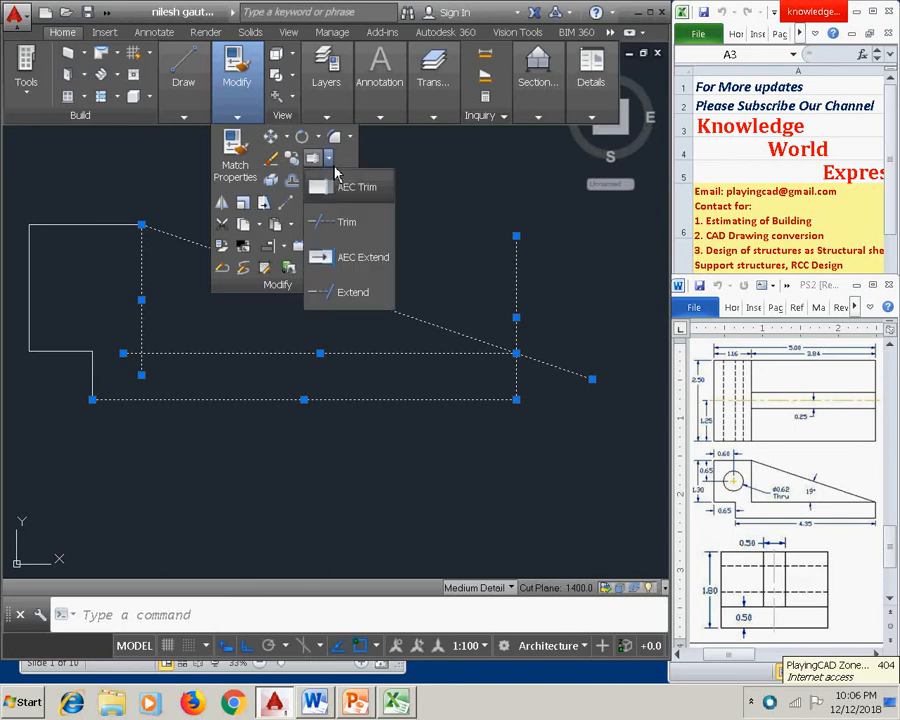
{"action": "left_click", "coordinate": [349, 230]}
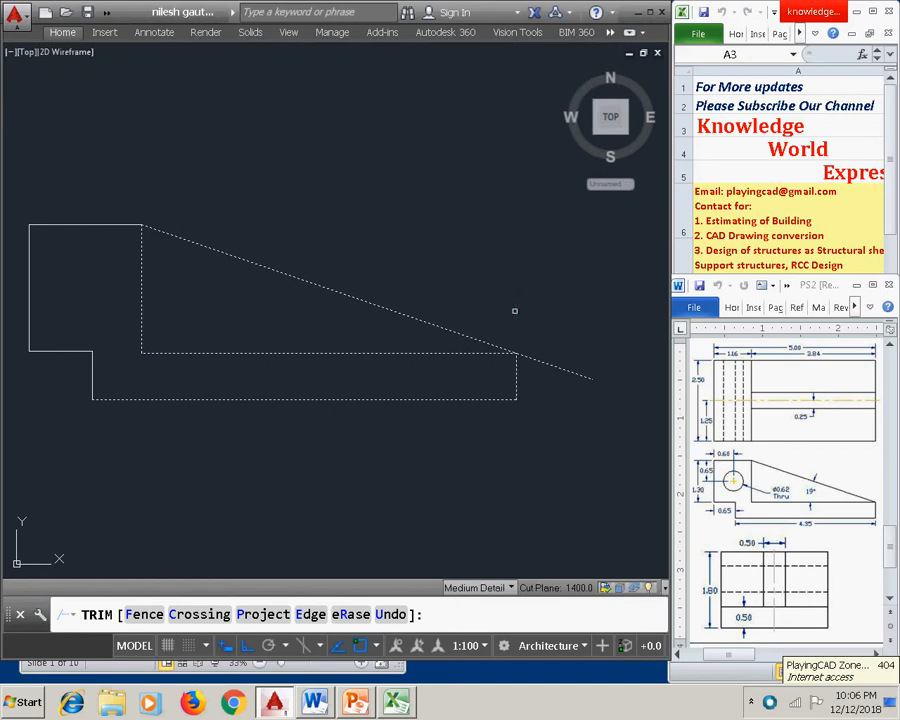
{"action": "left_click", "coordinate": [545, 360]}
{"action": "right_click", "coordinate": [400, 447]}
{"action": "left_click", "coordinate": [425, 468]}
{"action": "scroll", "coordinate": [320, 400], "scroll_direction": "down", "scroll_amount": 1}
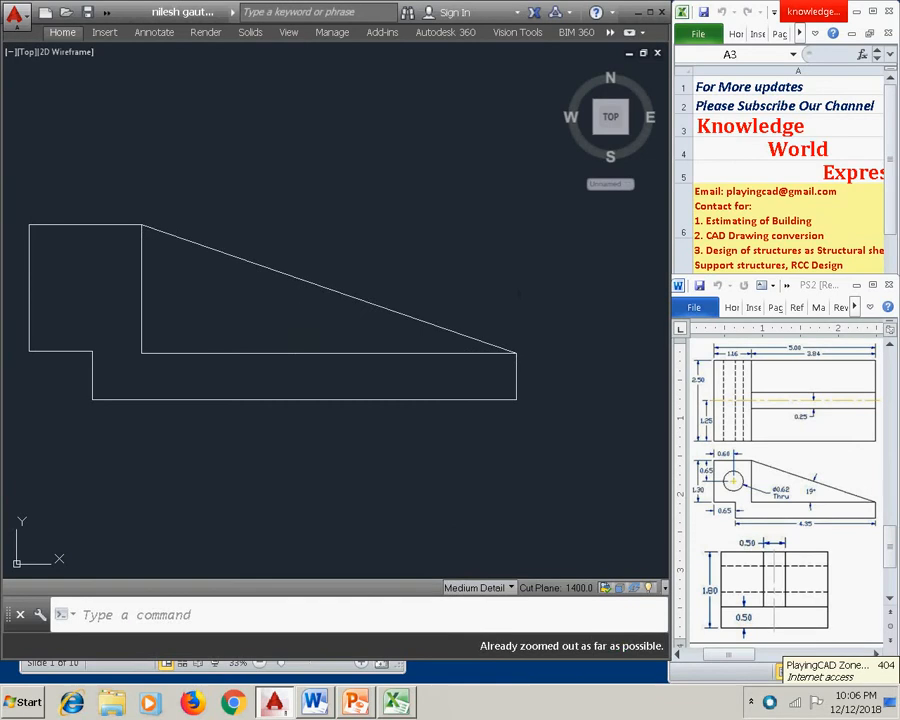
{"action": "middle_click_drag", "start_coordinate": [297, 303], "coordinate": [315, 306]}
{"action": "middle_click_drag", "start_coordinate": [350, 368], "coordinate": [343, 385]}
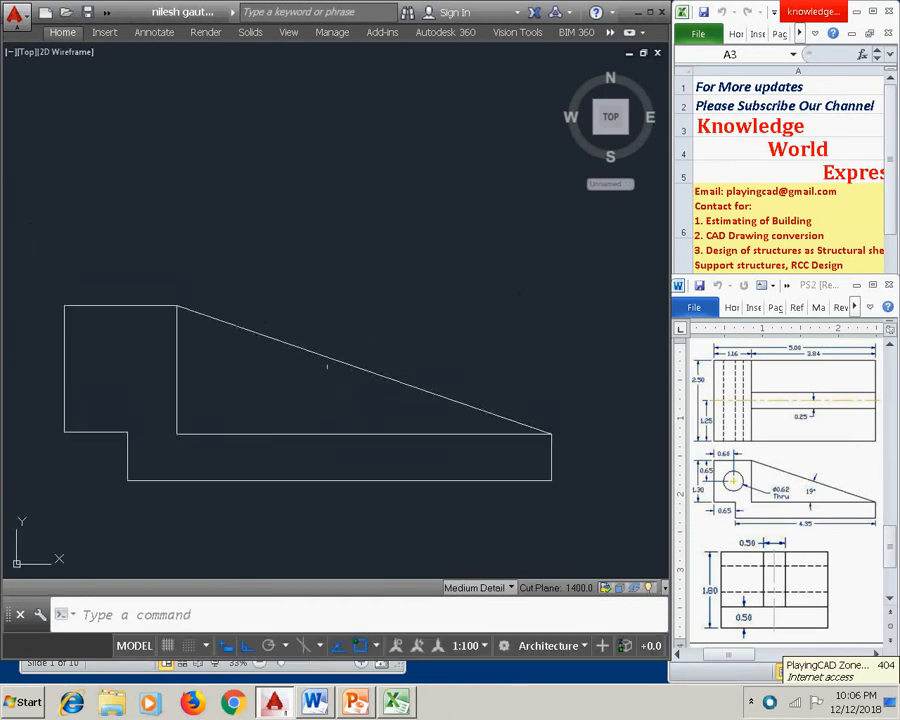
{"action": "middle_click_drag", "start_coordinate": [296, 354], "coordinate": [316, 348]}
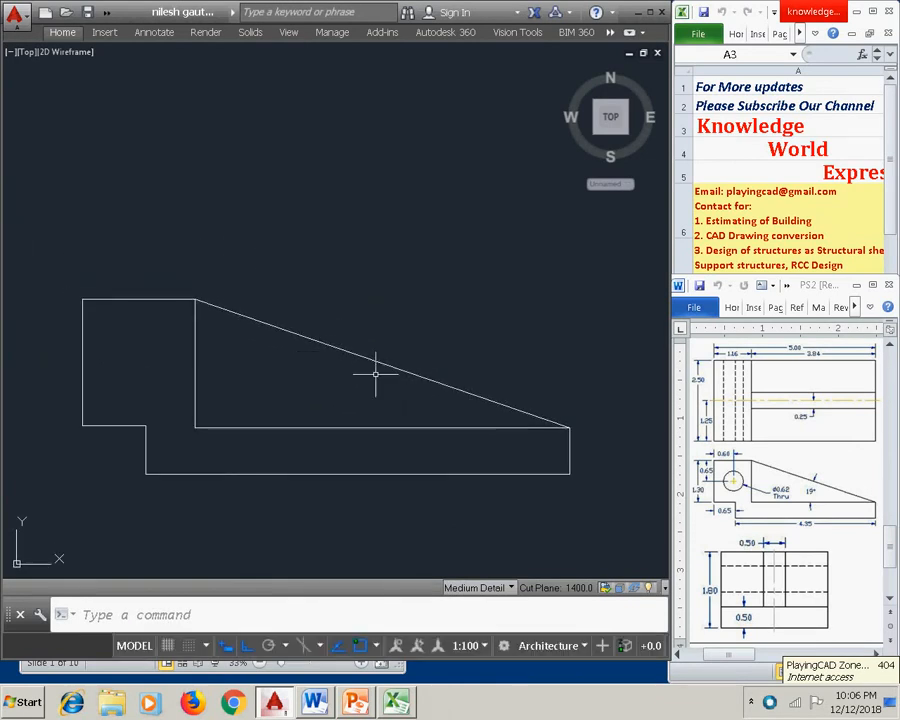
Step: Switch to PowerPoint, replace the slide's note with "now we have to make top view as shown in drawing", and return to AutoCAD
{"action": "left_click", "coordinate": [358, 704]}
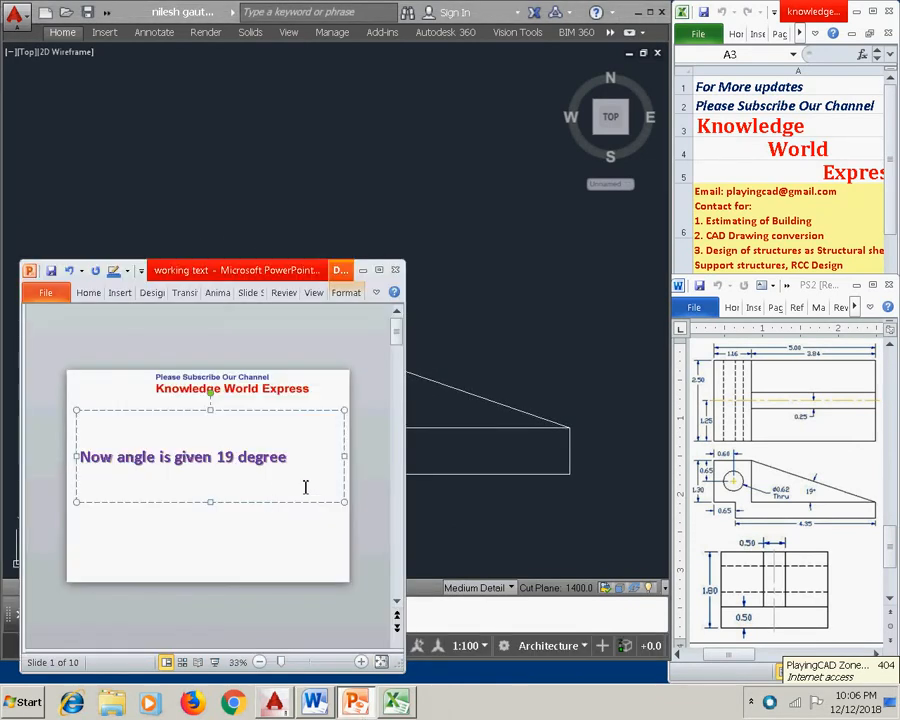
{"action": "left_click_drag", "start_coordinate": [323, 469], "coordinate": [83, 460]}
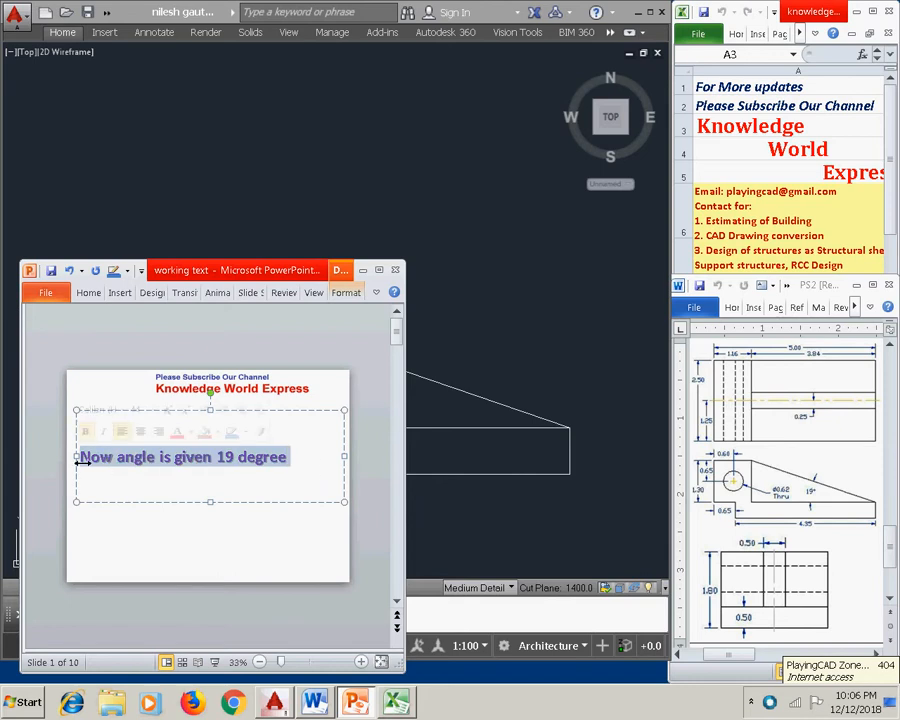
{"action": "type", "text": "now we h"}
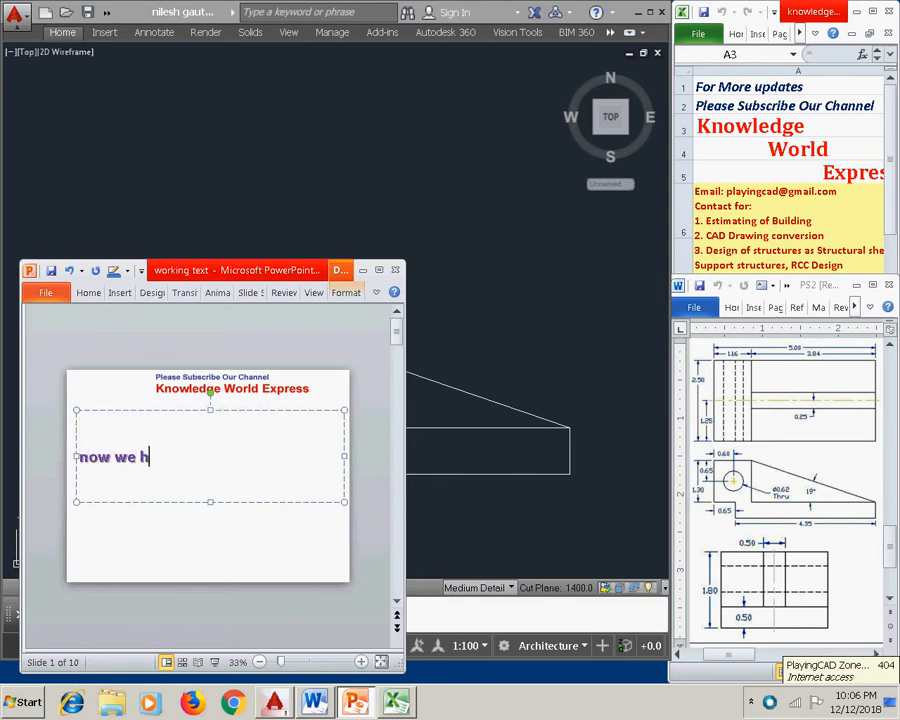
{"action": "type", "text": "ave to make top view"}
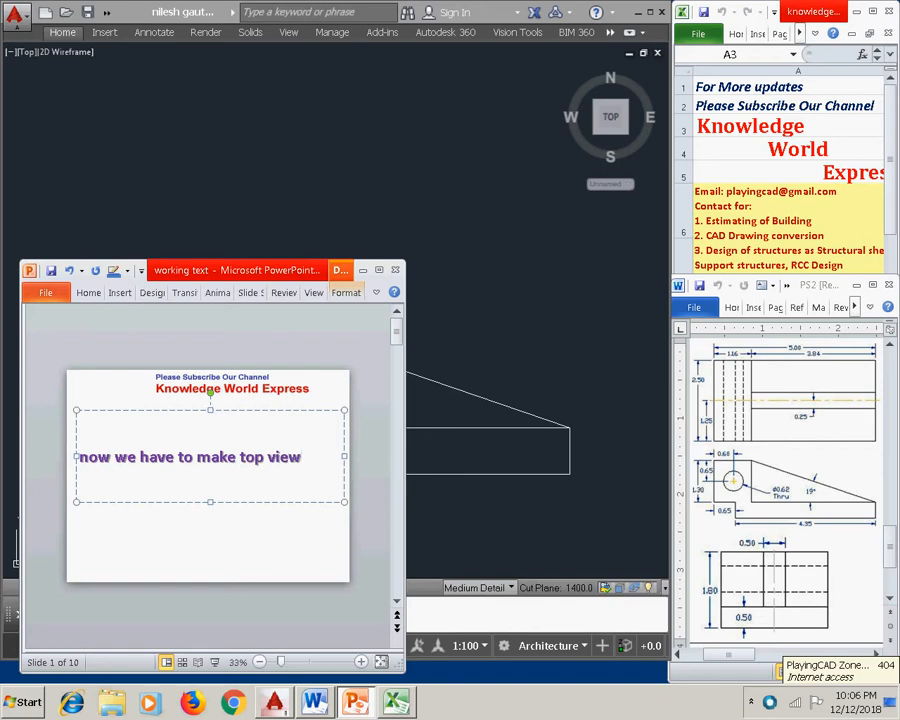
{"action": "type", "text": " as shown in drawing"}
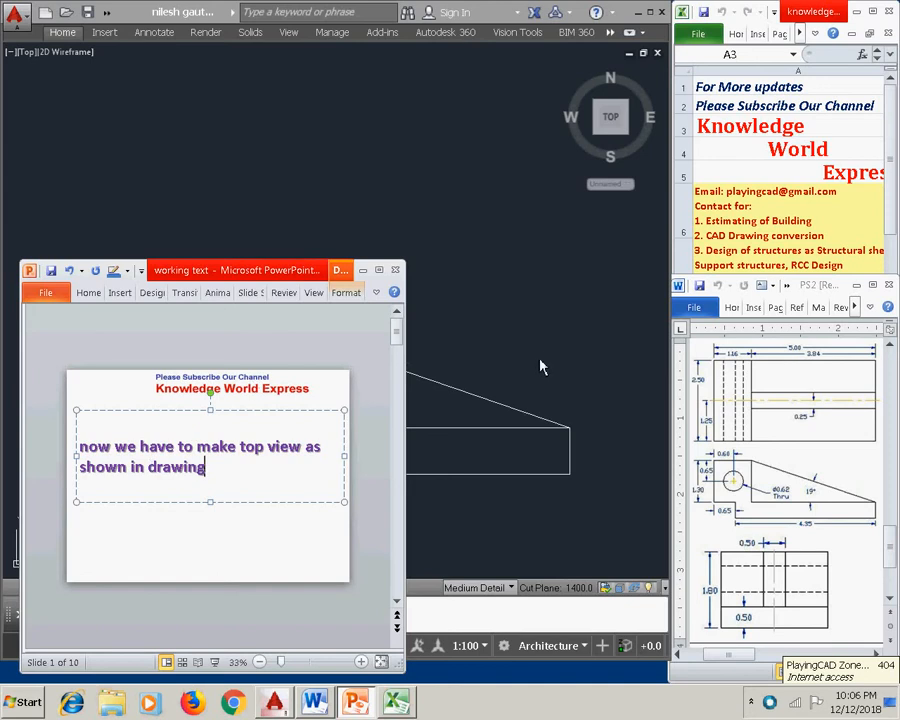
{"action": "left_click", "coordinate": [508, 348]}
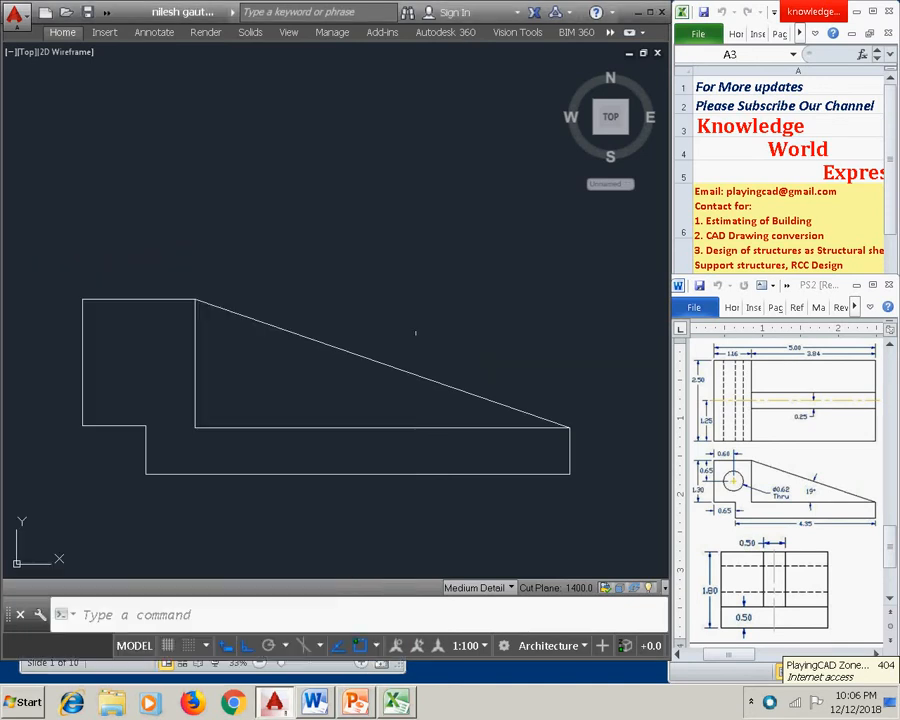
Step: Draw a vertical projection line freehand upward from the side view's upper-left corner into the empty area for the top view
{"action": "scroll", "coordinate": [420, 341], "scroll_direction": "down", "scroll_amount": 2}
{"action": "middle_click_drag", "start_coordinate": [438, 321], "coordinate": [449, 382]}
{"action": "scroll", "coordinate": [402, 353], "scroll_direction": "down", "scroll_amount": 1}
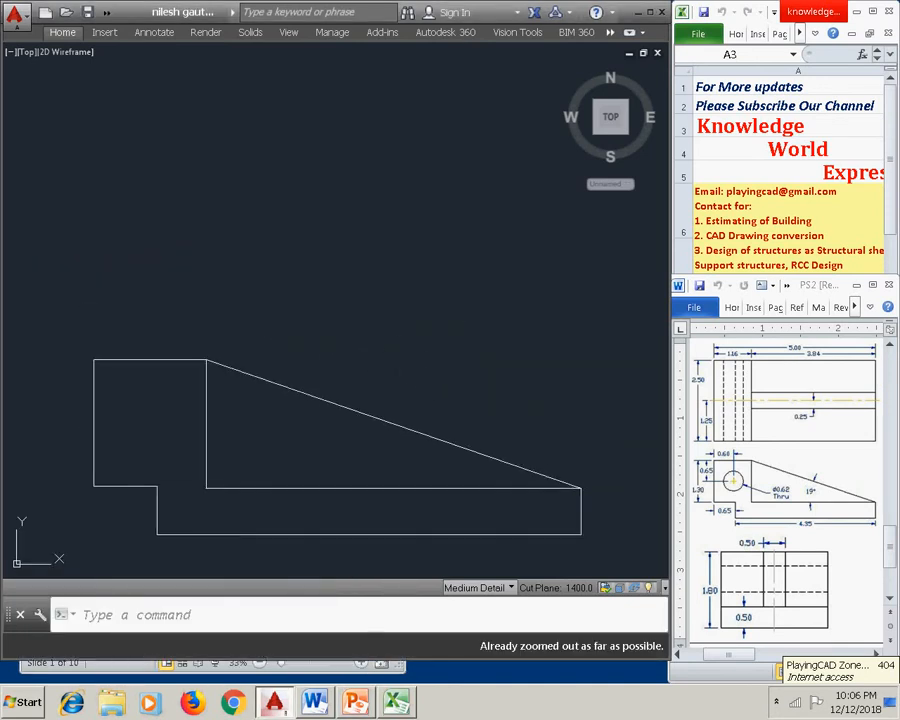
{"action": "left_click", "coordinate": [64, 33]}
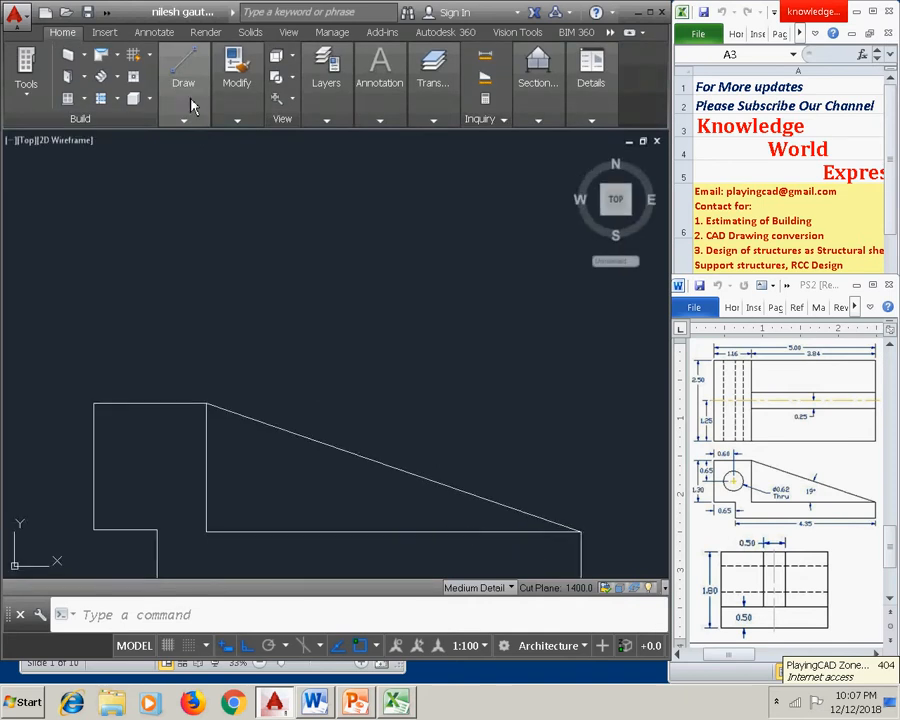
{"action": "mouse_move", "coordinate": [198, 78]}
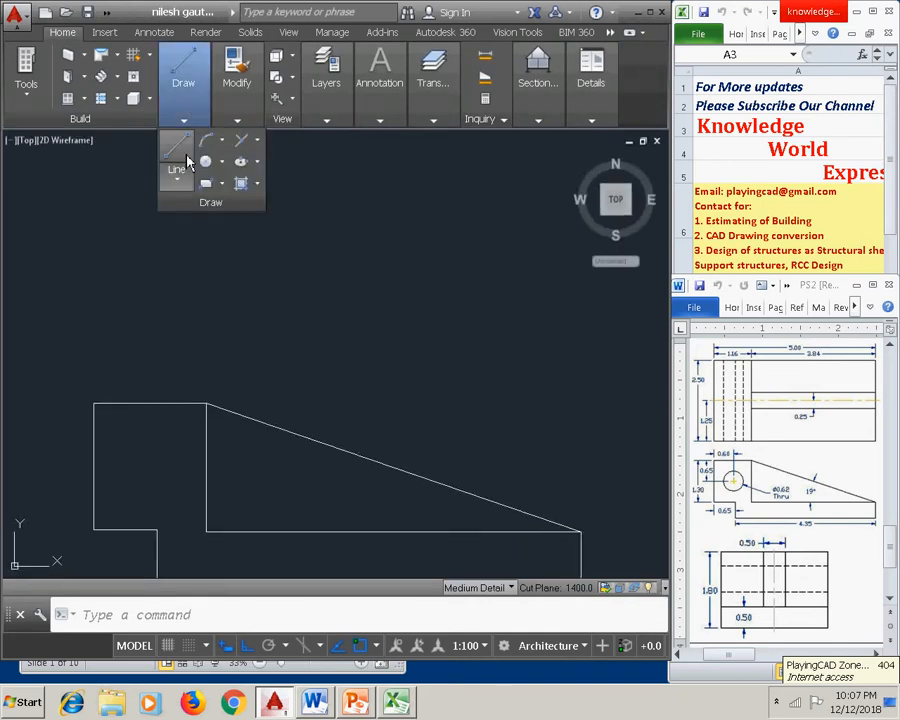
{"action": "left_click", "coordinate": [182, 164]}
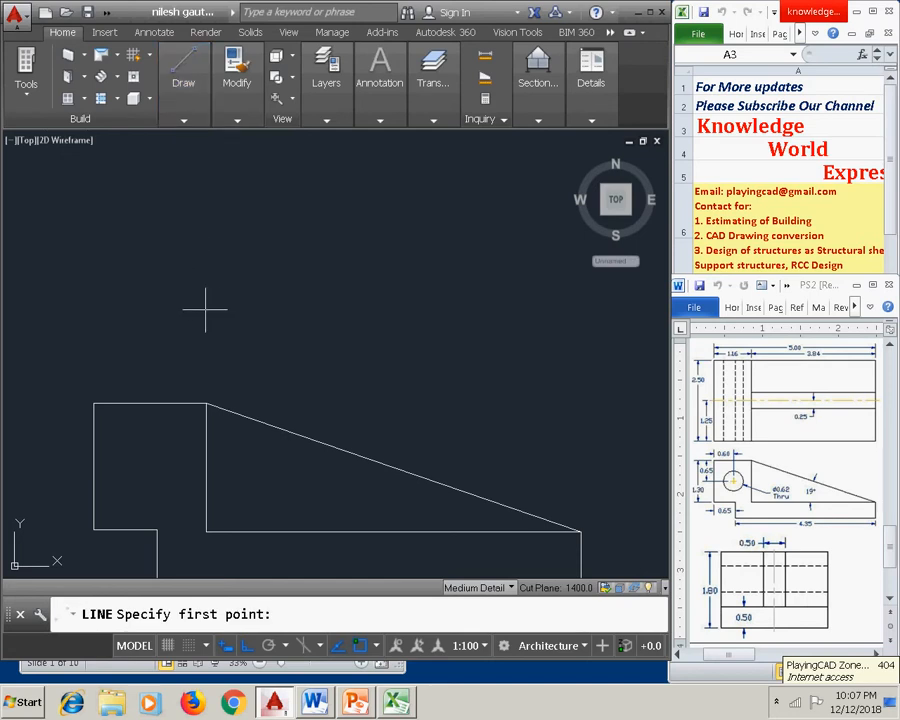
{"action": "scroll", "coordinate": [293, 327], "scroll_direction": "down", "scroll_amount": 2}
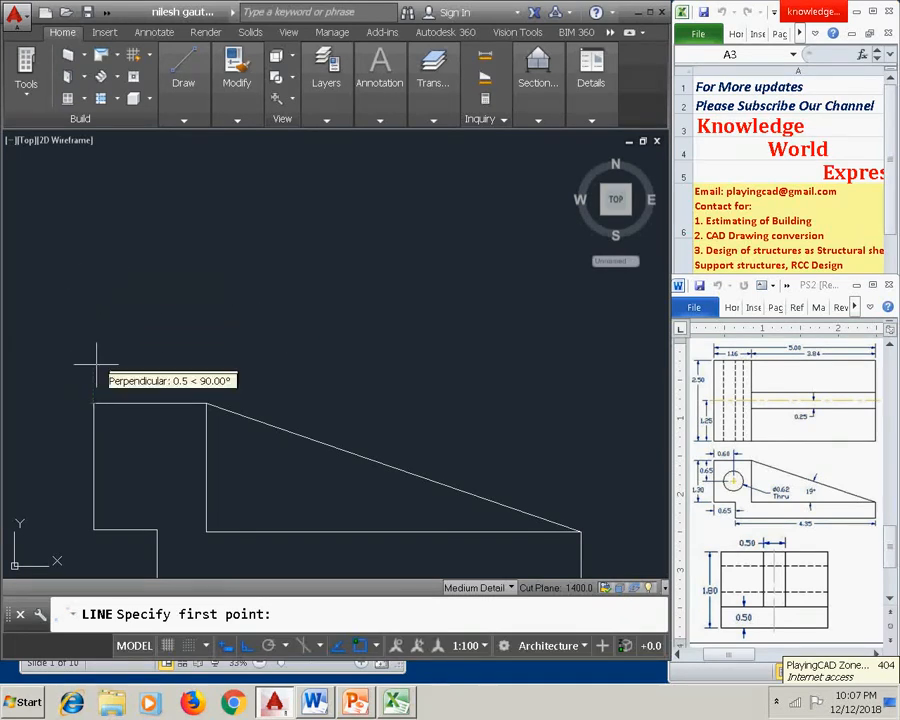
{"action": "left_click", "coordinate": [93, 402]}
{"action": "scroll", "coordinate": [100, 330], "scroll_direction": "down", "scroll_amount": 2}
{"action": "mouse_move", "coordinate": [118, 291]}
{"action": "middle_mouse_down"}
{"action": "mouse_move", "coordinate": [216, 315]}
{"action": "mouse_move", "coordinate": [176, 316]}
{"action": "middle_mouse_up"}
{"action": "left_click", "coordinate": [145, 190]}
{"action": "left_click", "coordinate": [184, 90]}
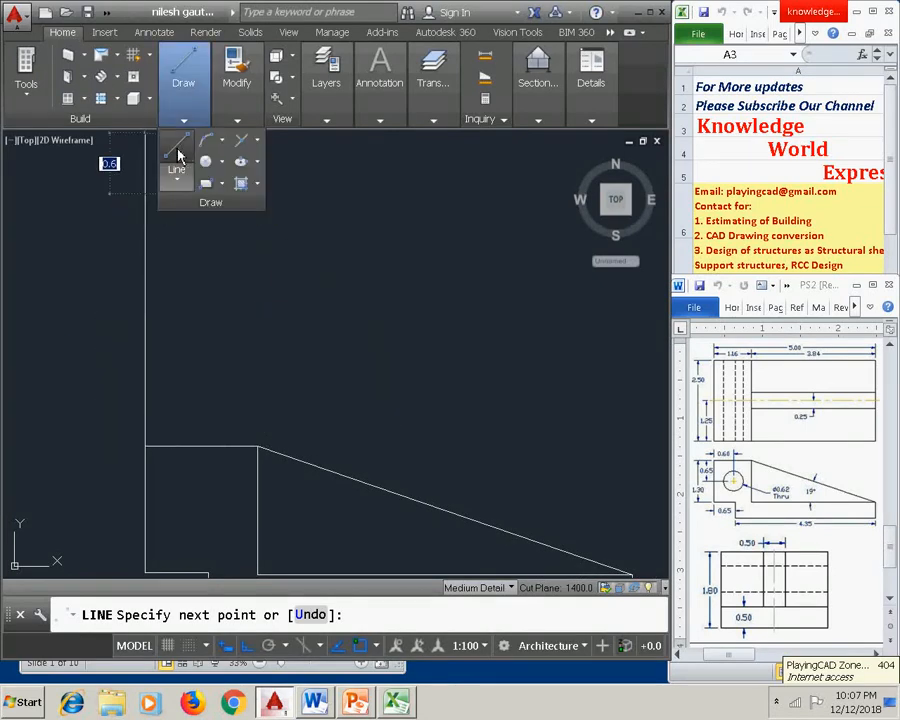
Step: Draw a horizontal line 5 units long rightward from the vertical projection line, above the side view, and end it
{"action": "left_click", "coordinate": [176, 152]}
{"action": "left_click", "coordinate": [145, 320]}
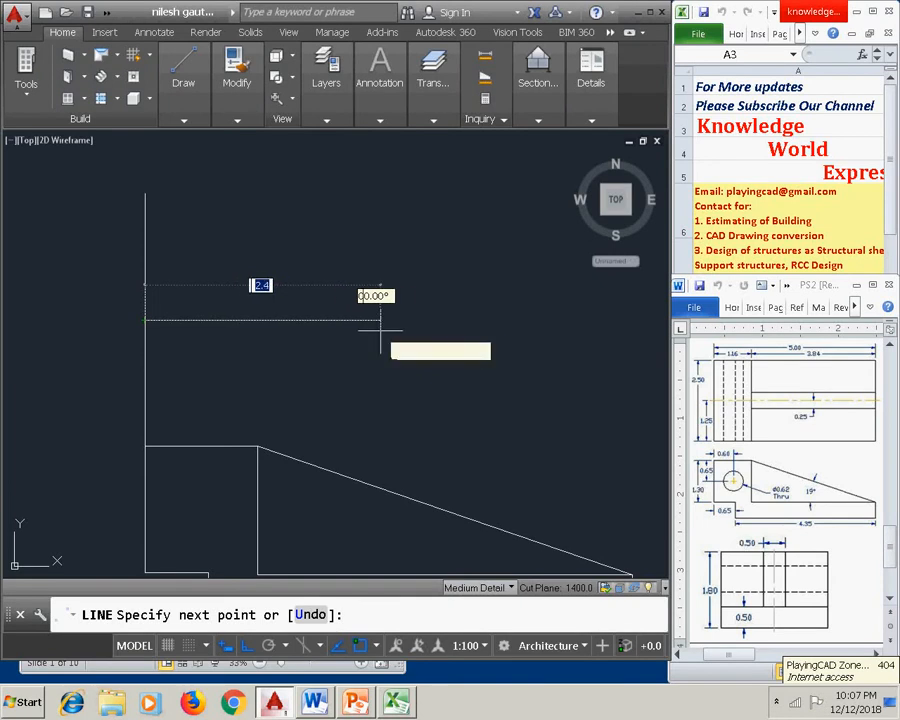
{"action": "type", "text": "5"}
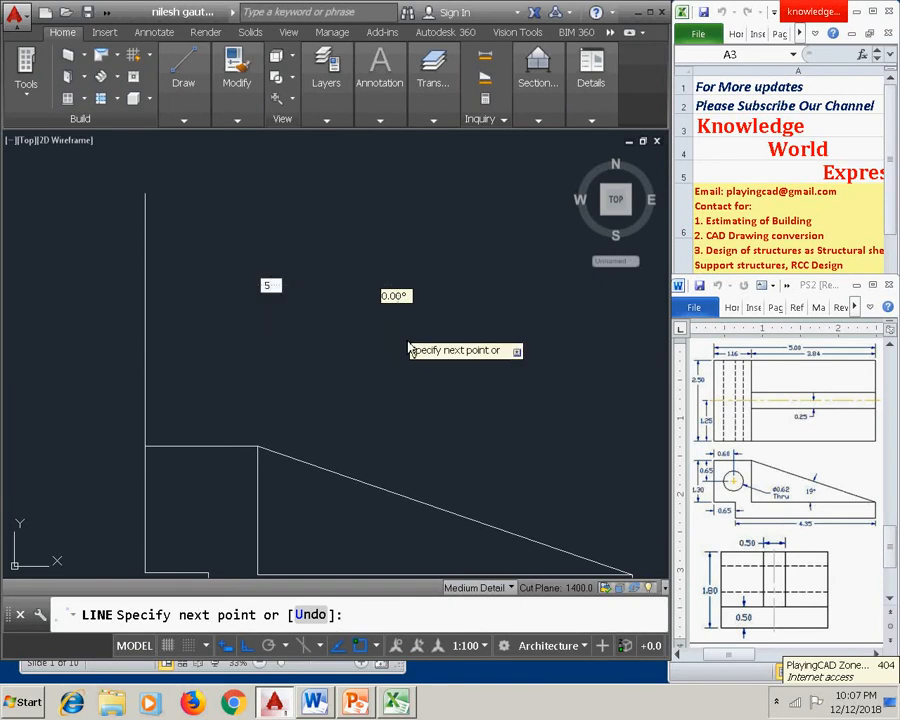
{"action": "key", "text": "Return"}
{"action": "key", "text": "Return"}
Step: Offset the 5-unit horizontal line by 1.25 both upward and downward to form the top view's long edges
{"action": "scroll", "coordinate": [325, 304], "scroll_direction": "down", "scroll_amount": 2}
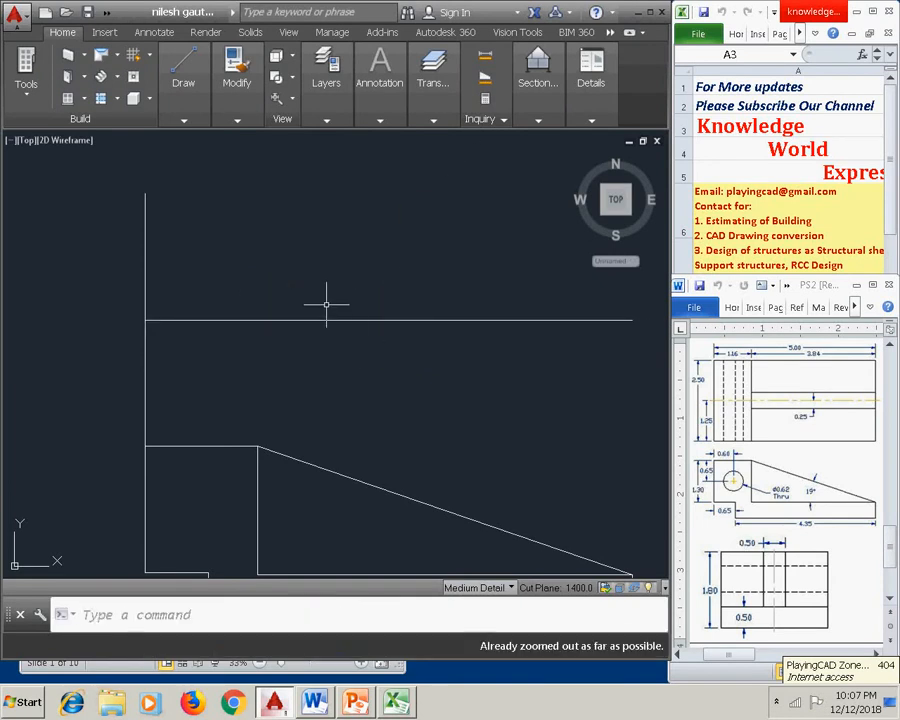
{"action": "middle_click_drag", "start_coordinate": [333, 306], "coordinate": [271, 249]}
{"action": "scroll", "coordinate": [295, 353], "scroll_direction": "down", "scroll_amount": 2}
{"action": "middle_click_drag", "start_coordinate": [321, 345], "coordinate": [303, 389]}
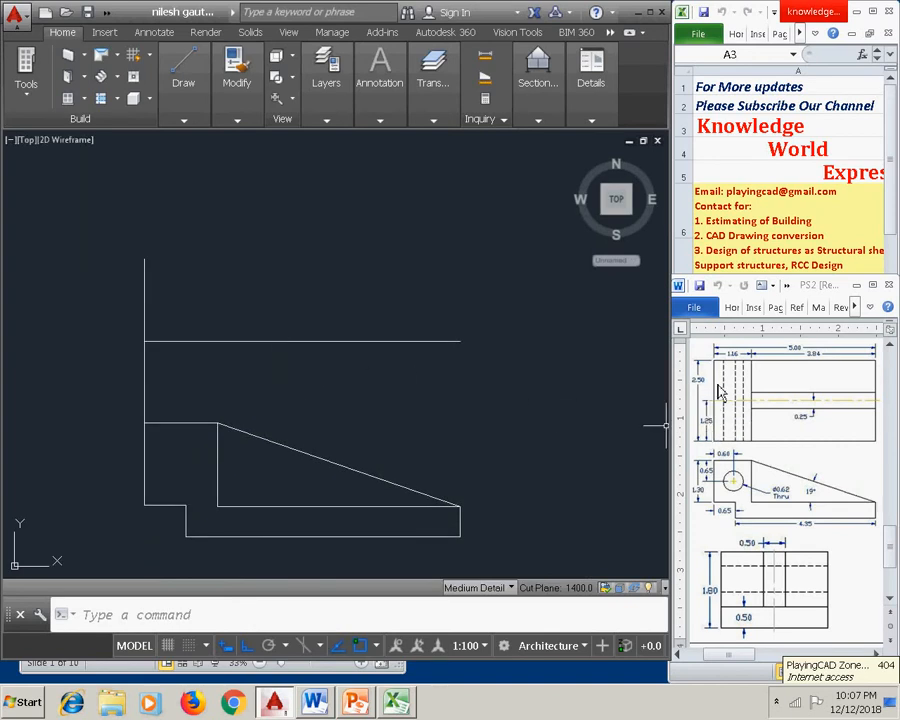
{"action": "type", "text": "o"}
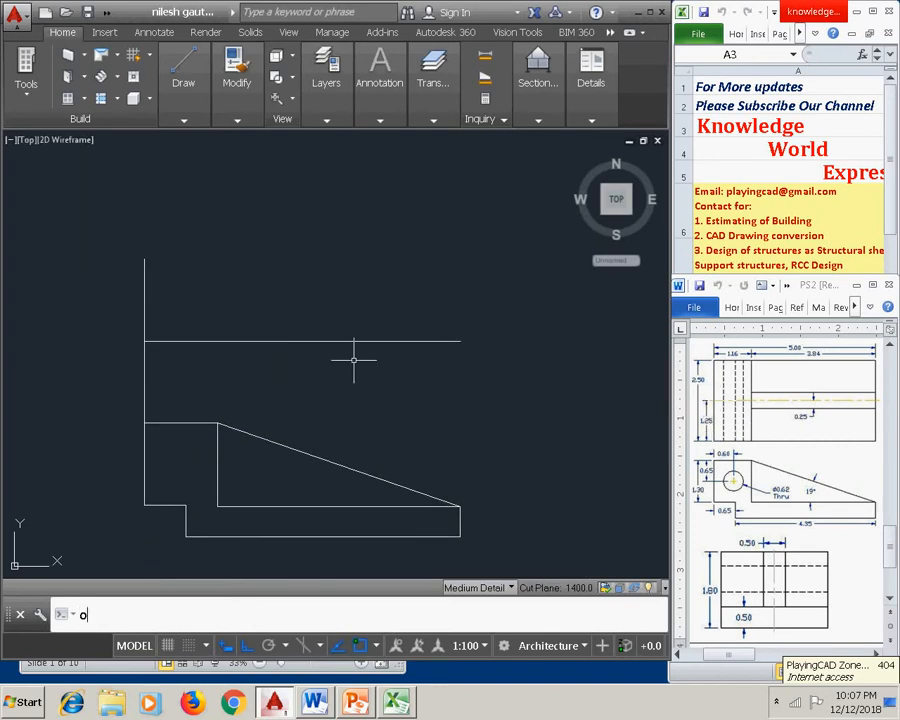
{"action": "key", "text": "Return"}
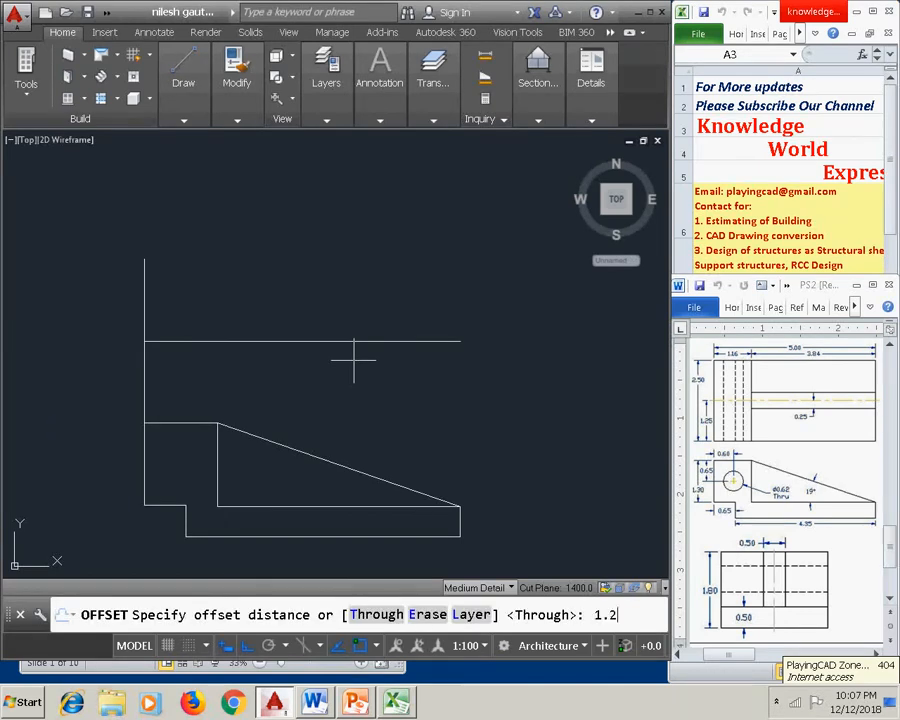
{"action": "type", "text": "1.25"}
{"action": "key", "text": "Return"}
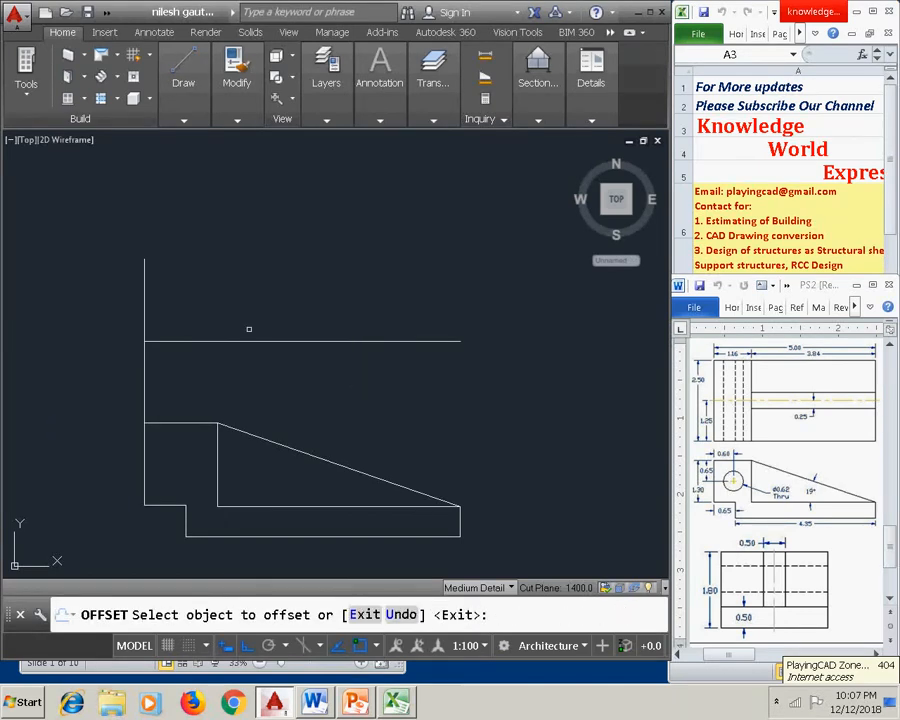
{"action": "left_click", "coordinate": [251, 341]}
{"action": "left_click", "coordinate": [253, 276]}
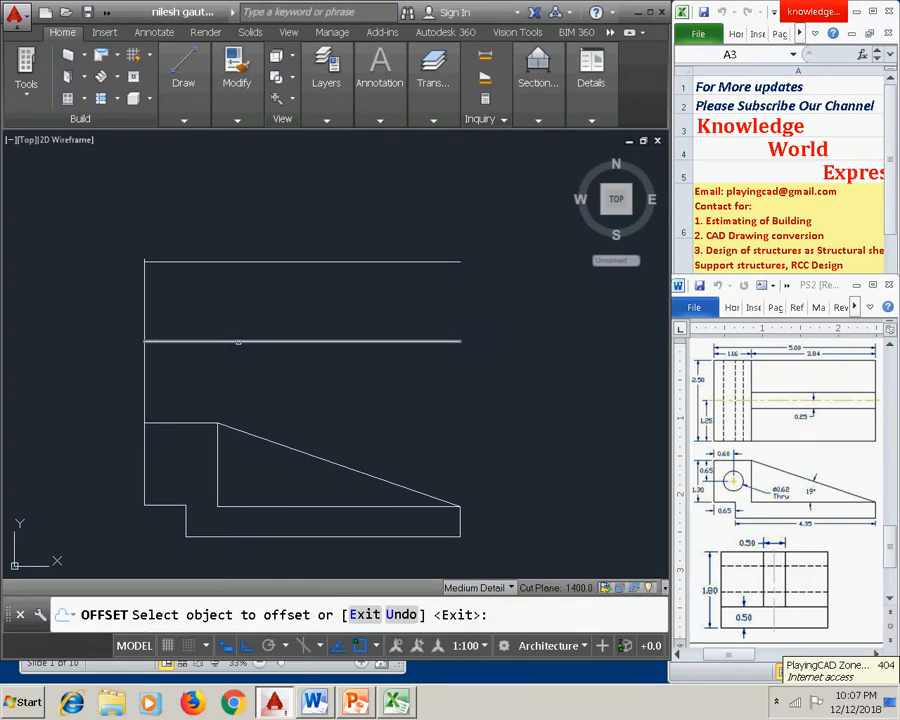
{"action": "left_click", "coordinate": [238, 341]}
{"action": "left_click", "coordinate": [247, 387]}
{"action": "right_click", "coordinate": [263, 389]}
{"action": "left_click", "coordinate": [291, 401]}
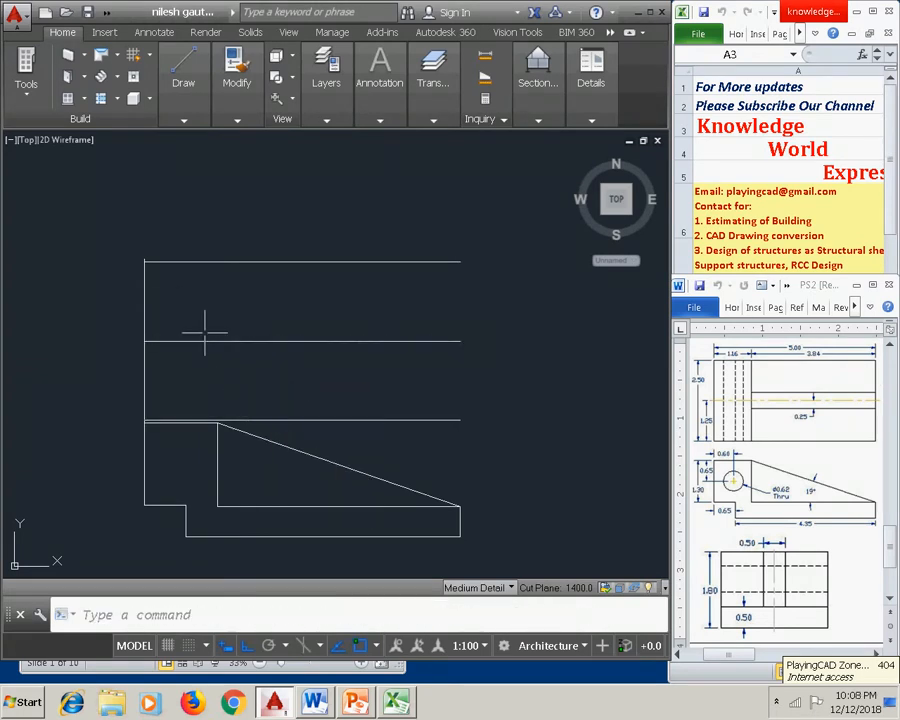
Step: Trim the piece of the vertical projection line between the top view's lower edge and the side view's upper edge
{"action": "scroll", "coordinate": [150, 418], "scroll_direction": "up", "scroll_amount": 4}
{"action": "left_click", "coordinate": [160, 407]}
{"action": "left_click", "coordinate": [134, 430]}
{"action": "left_click", "coordinate": [176, 82]}
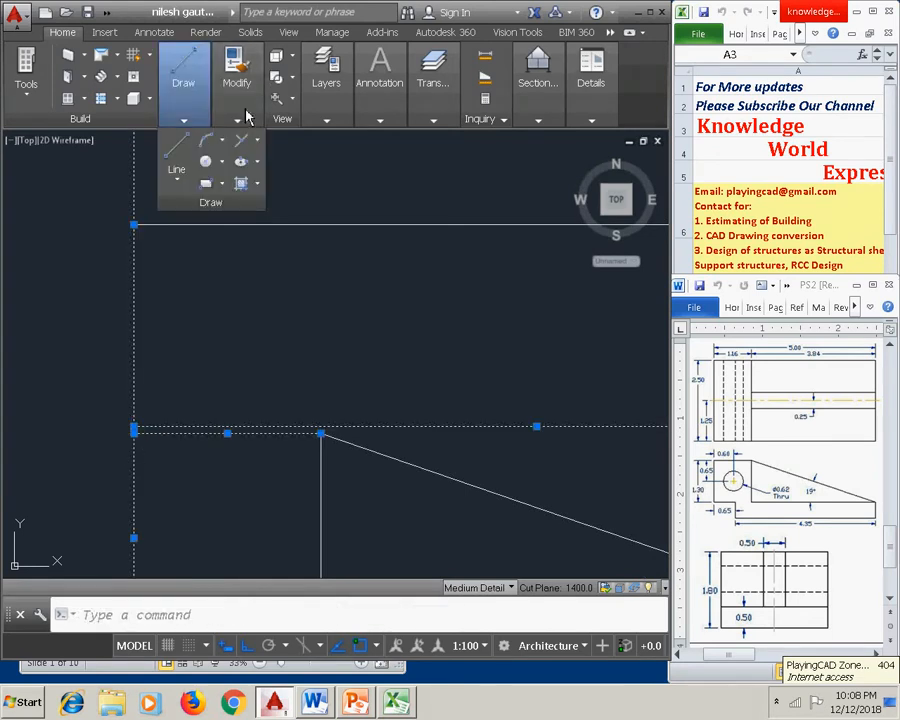
{"action": "left_click", "coordinate": [228, 112]}
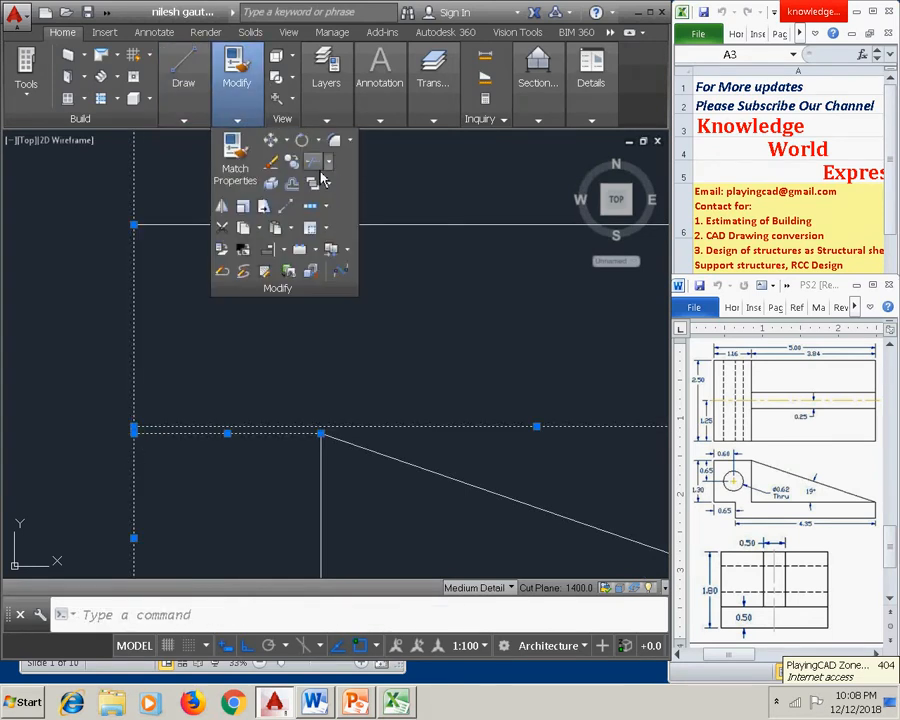
{"action": "left_click", "coordinate": [252, 116]}
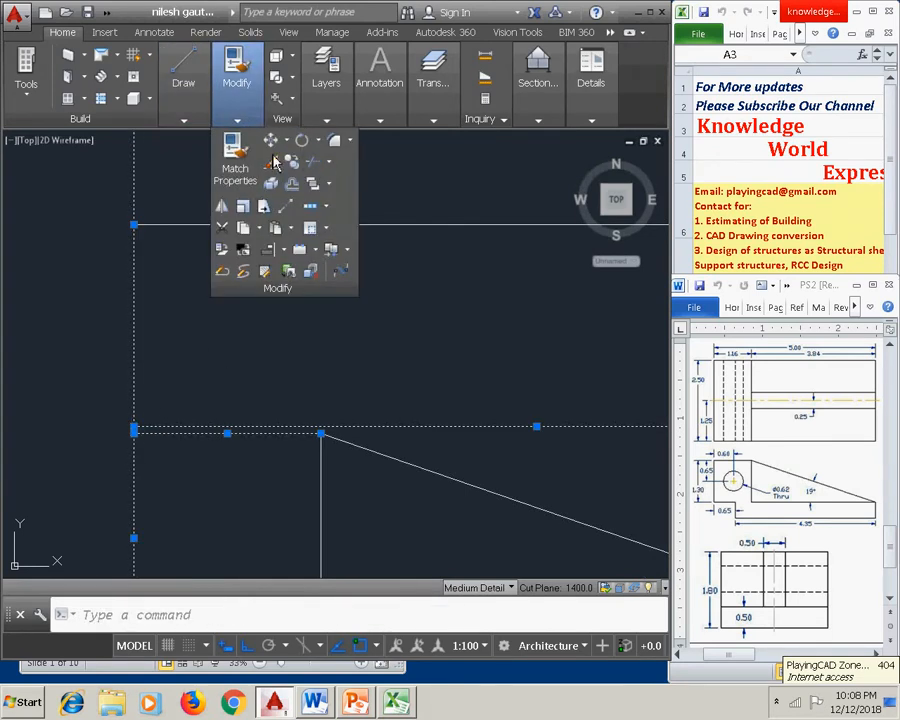
{"action": "left_click", "coordinate": [327, 177]}
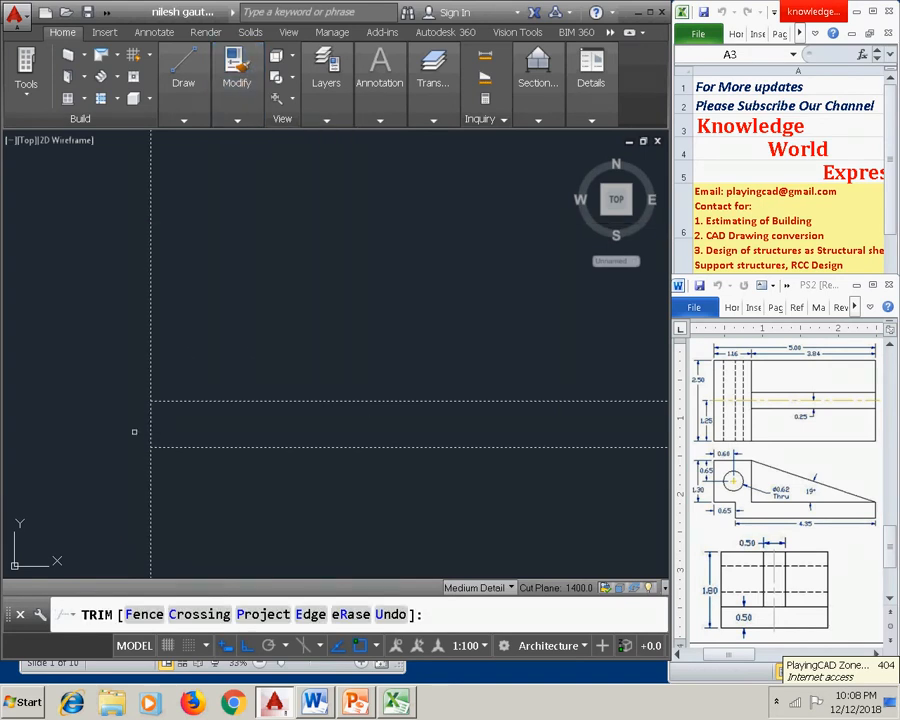
{"action": "left_click", "coordinate": [151, 423]}
{"action": "right_click", "coordinate": [126, 416]}
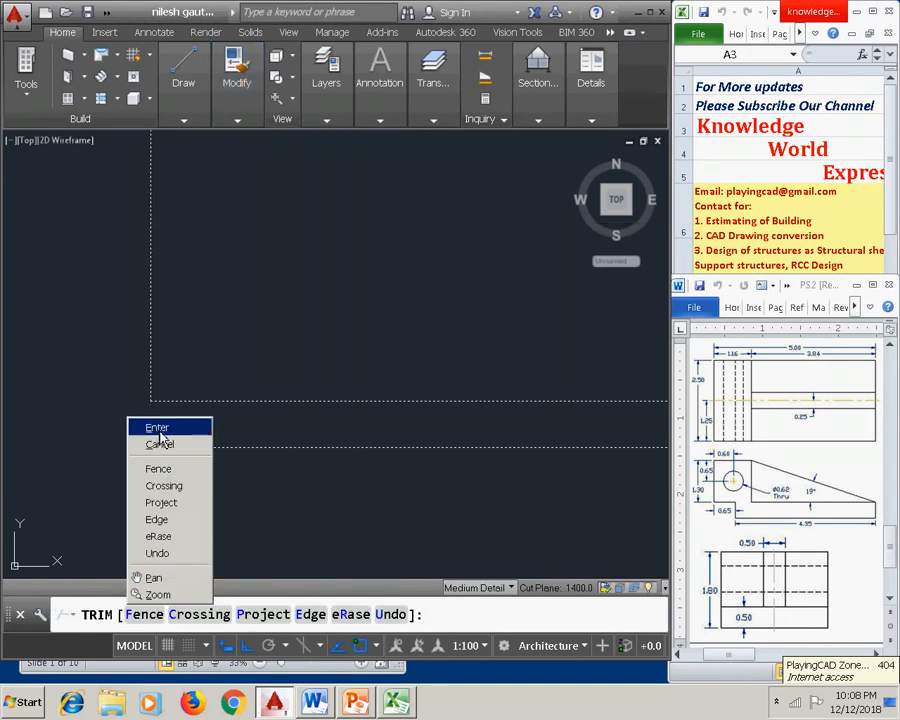
{"action": "left_click", "coordinate": [140, 424]}
Step: Move the top view's three horizontal lines and left vertical line straight up by about 0.8, away from the side view
{"action": "scroll", "coordinate": [90, 426], "scroll_direction": "down", "scroll_amount": 3}
{"action": "scroll", "coordinate": [320, 370], "scroll_direction": "down", "scroll_amount": 2}
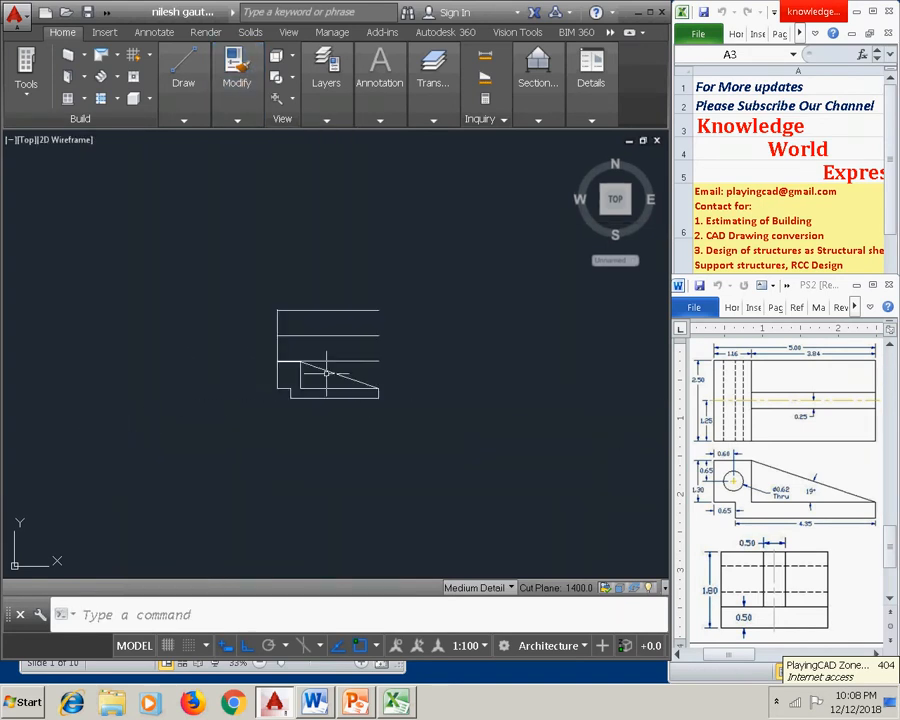
{"action": "left_click", "coordinate": [401, 285]}
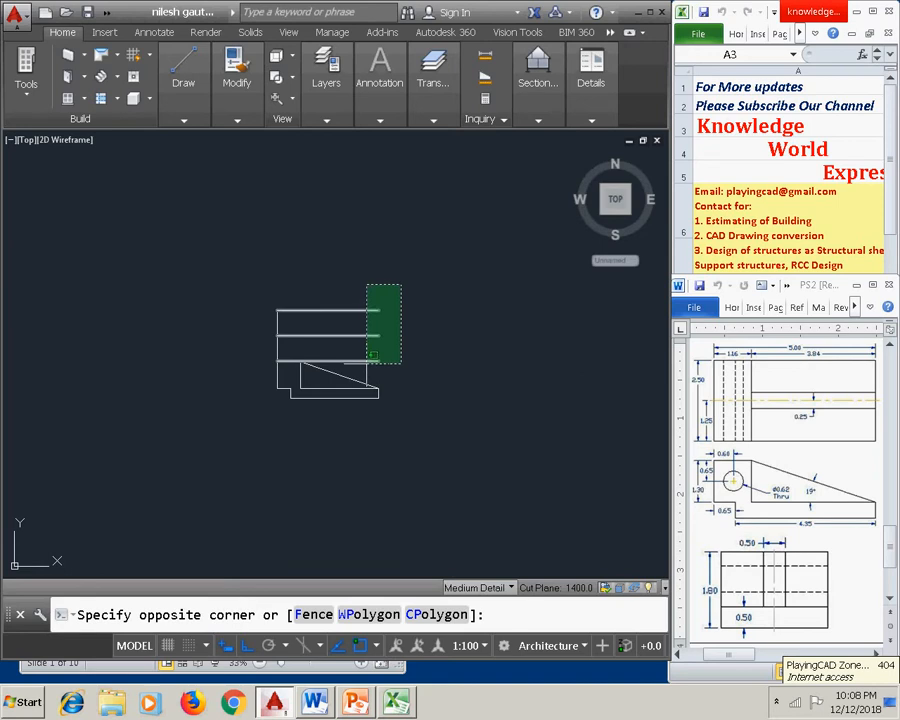
{"action": "left_click", "coordinate": [367, 363]}
{"action": "scroll", "coordinate": [288, 334], "scroll_direction": "up", "scroll_amount": 4}
{"action": "left_click", "coordinate": [283, 321]}
{"action": "left_click", "coordinate": [255, 350]}
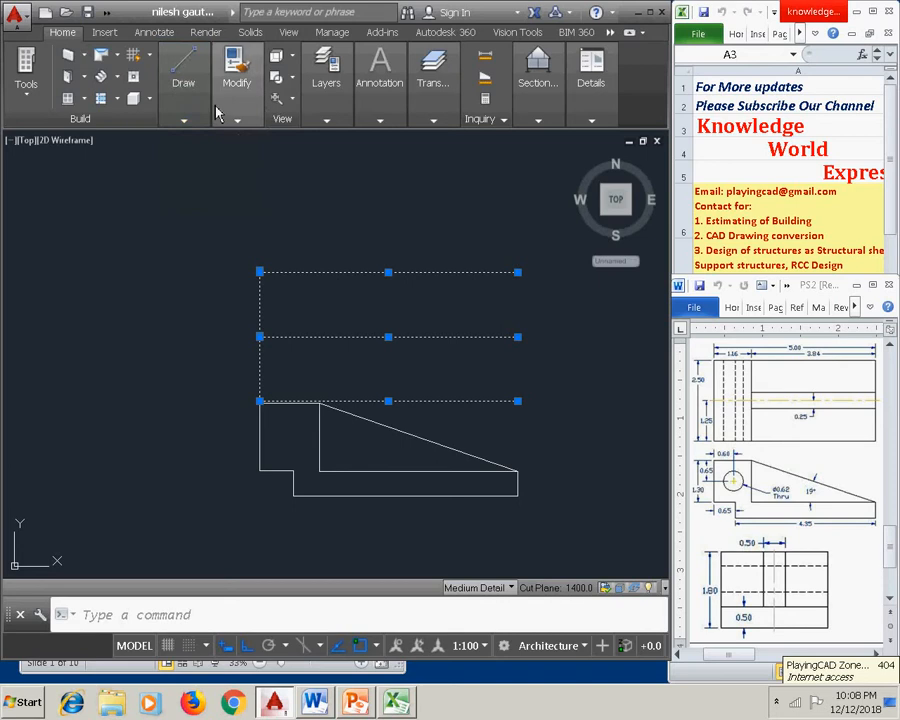
{"action": "left_click", "coordinate": [248, 119]}
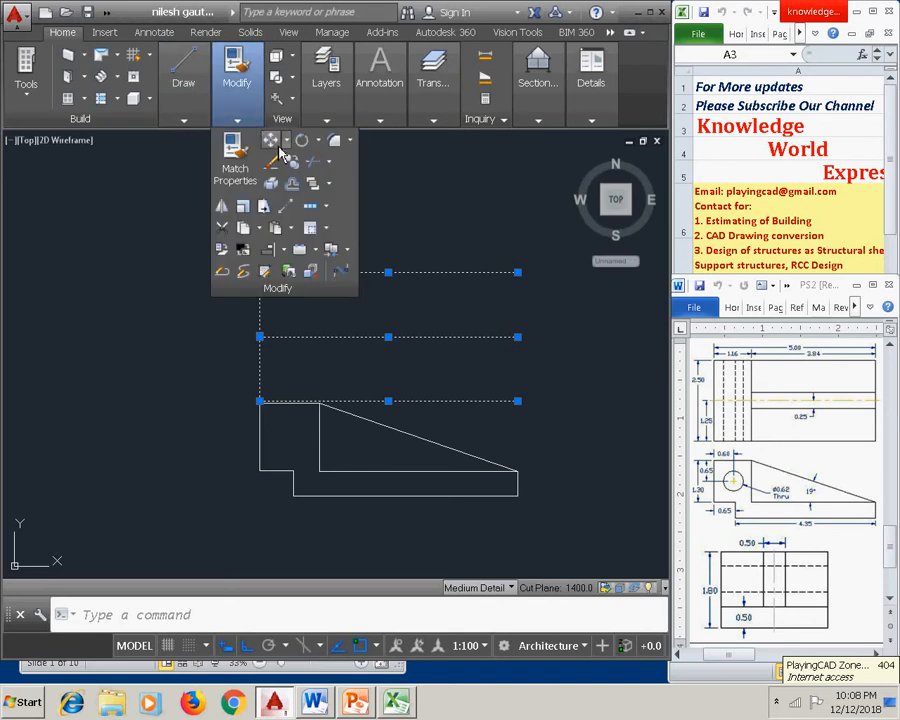
{"action": "left_click", "coordinate": [270, 140]}
{"action": "left_click", "coordinate": [205, 433]}
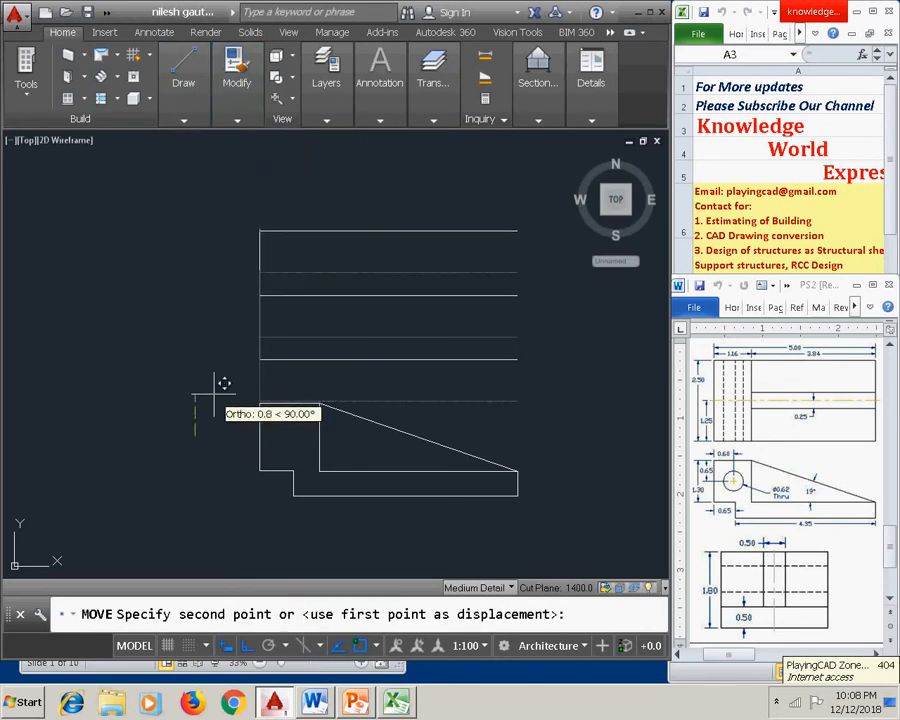
{"action": "left_click", "coordinate": [205, 390]}
Step: Trim the short end of the left vertical line that overhangs the top view's upper edge
{"action": "middle_click_drag", "start_coordinate": [335, 352], "coordinate": [285, 403]}
{"action": "left_click", "coordinate": [248, 265]}
{"action": "left_click", "coordinate": [185, 295]}
{"action": "type", "text": "tr"}
{"action": "key", "text": "Return"}
{"action": "scroll", "coordinate": [180, 286], "scroll_direction": "up", "scroll_amount": 6}
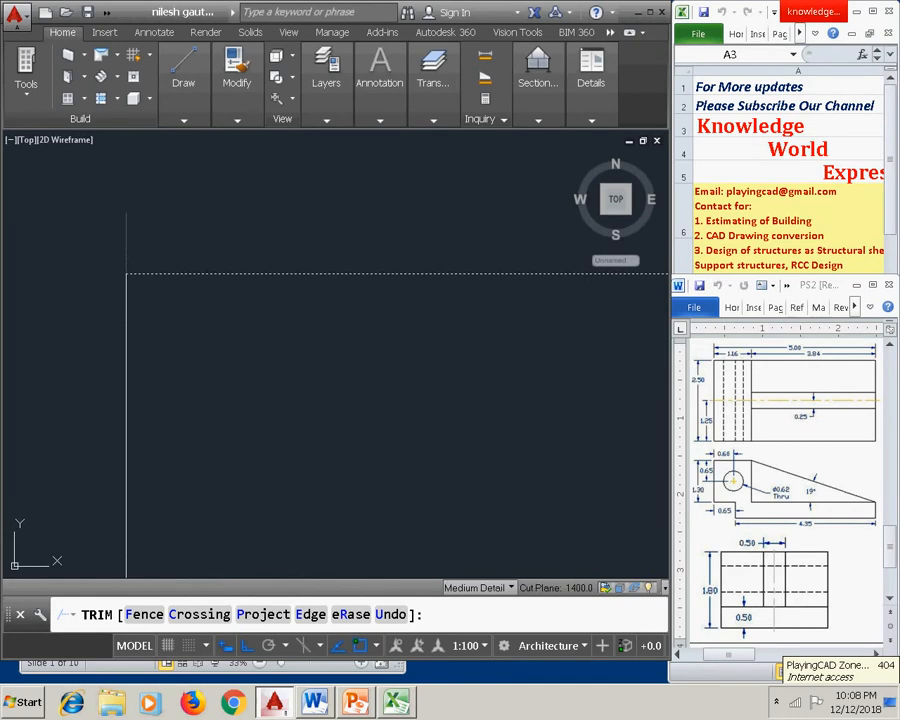
{"action": "right_click", "coordinate": [206, 248]}
{"action": "left_click", "coordinate": [217, 275]}
Step: Offset the top view's left edge 1.16 to the right to create the block's dividing line
{"action": "scroll", "coordinate": [110, 258], "scroll_direction": "down", "scroll_amount": 2}
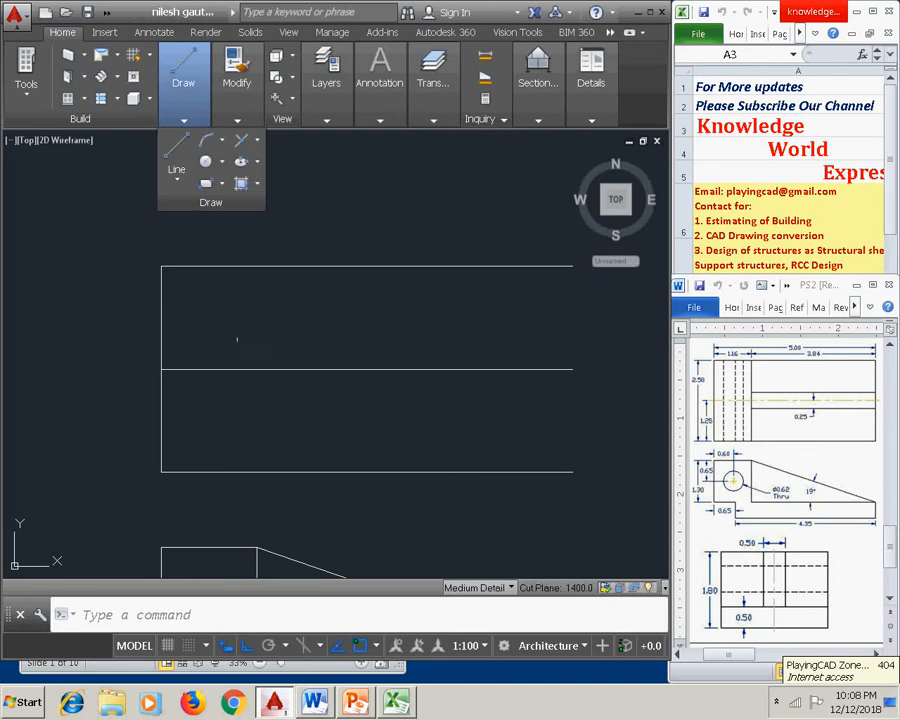
{"action": "mouse_move", "coordinate": [257, 118]}
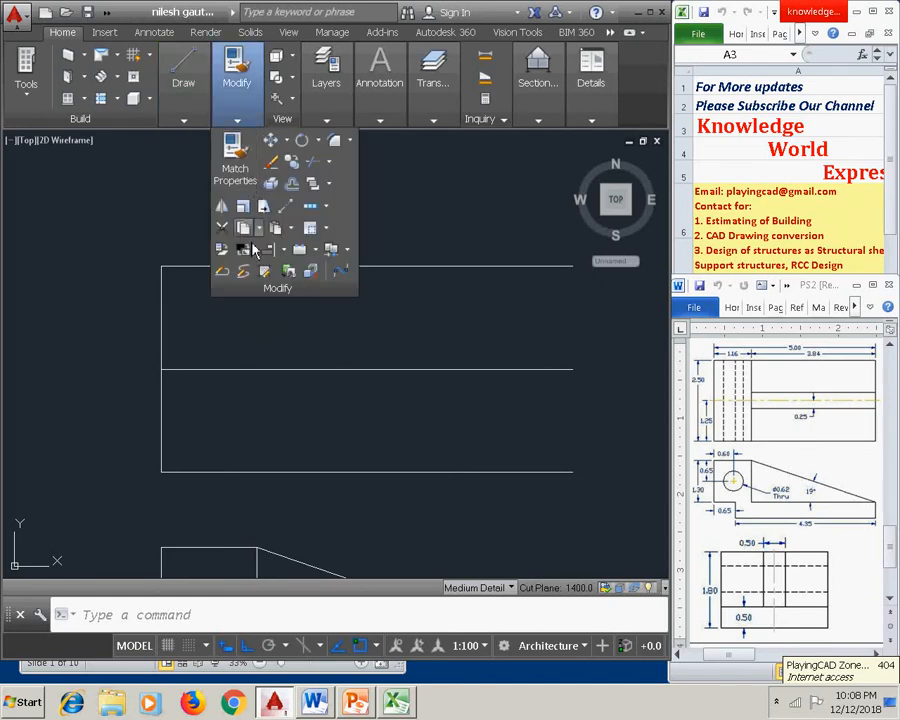
{"action": "left_click", "coordinate": [286, 210]}
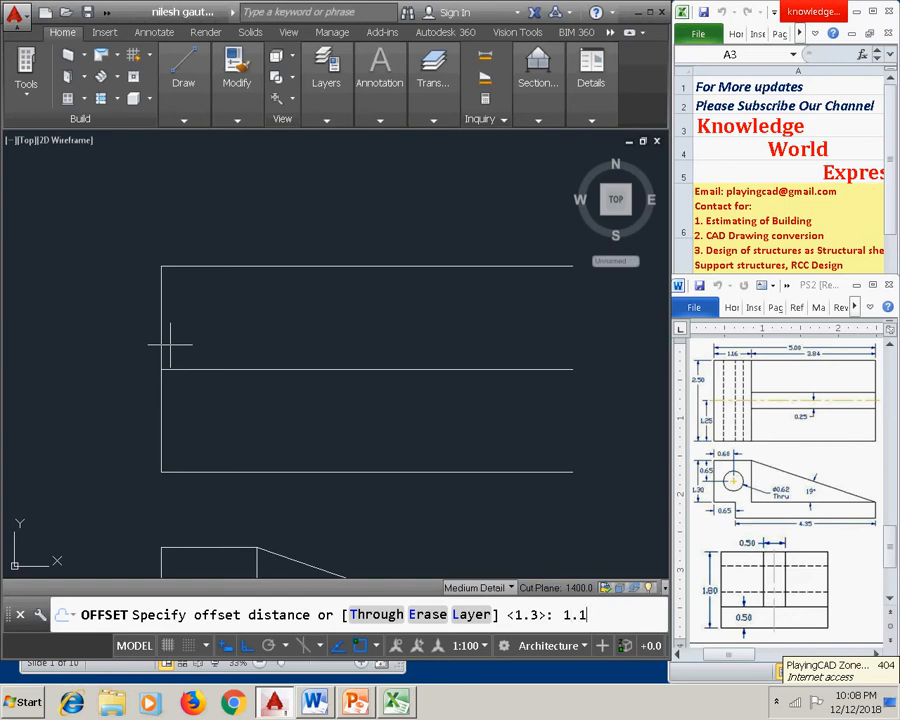
{"action": "key", "text": "Return"}
{"action": "left_click", "coordinate": [161, 336]}
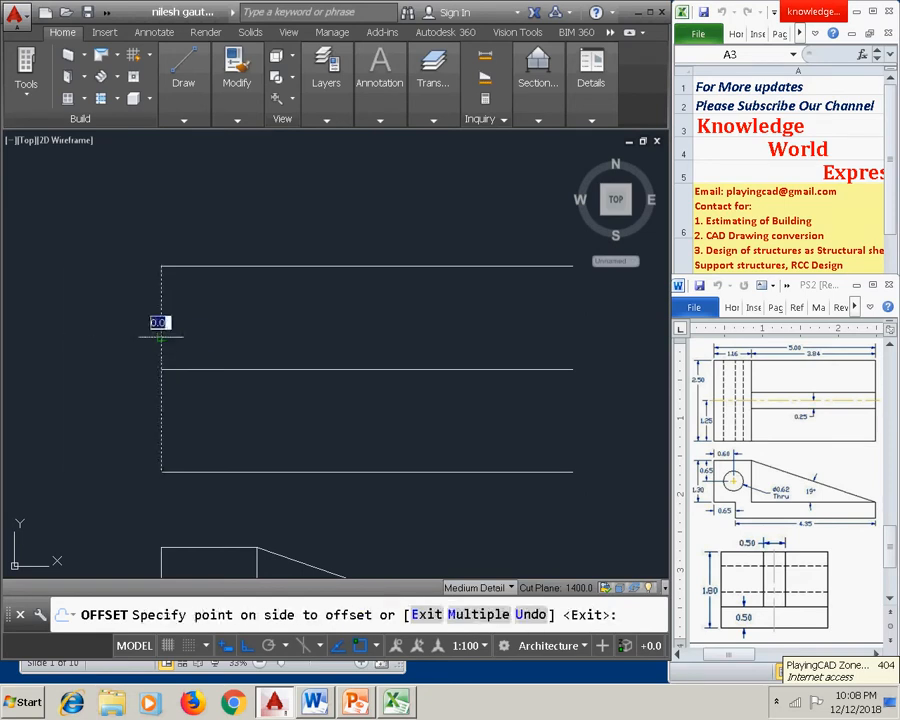
{"action": "left_click", "coordinate": [306, 336]}
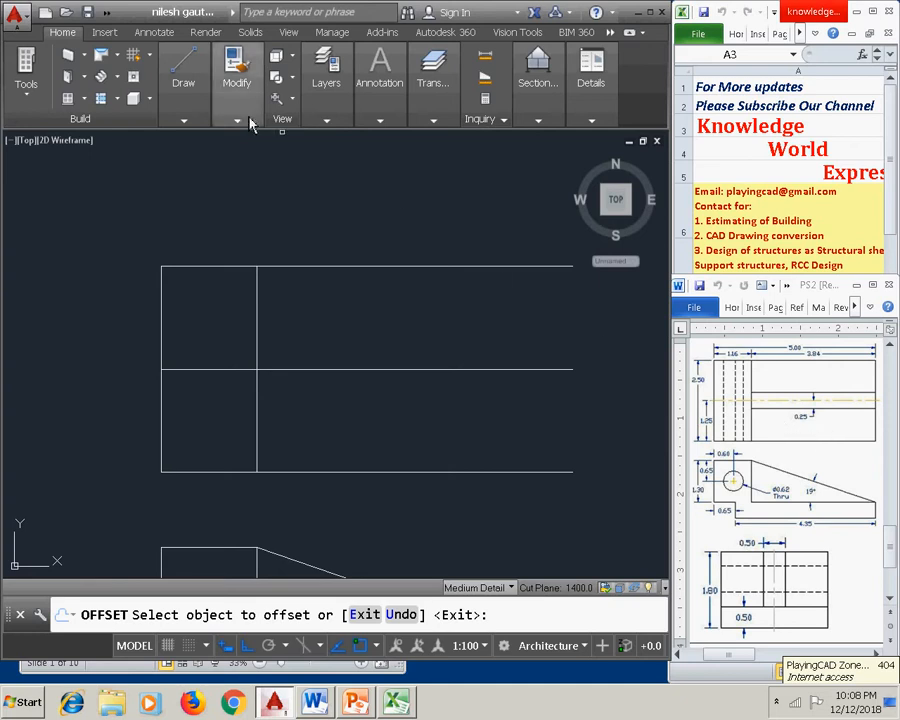
Step: Offset the top view's horizontal centre line by 0.125 to both sides for the rib edges, and end the command
{"action": "left_click", "coordinate": [315, 369]}
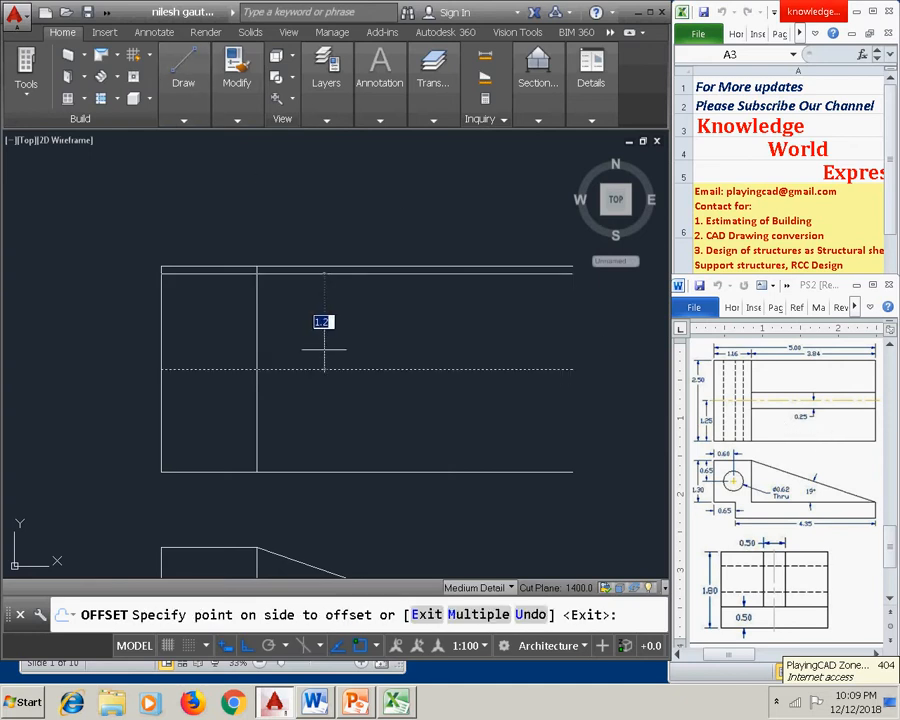
{"action": "key", "text": "BackSpace"}
{"action": "type", "text": ".125"}
{"action": "key", "text": "Return"}
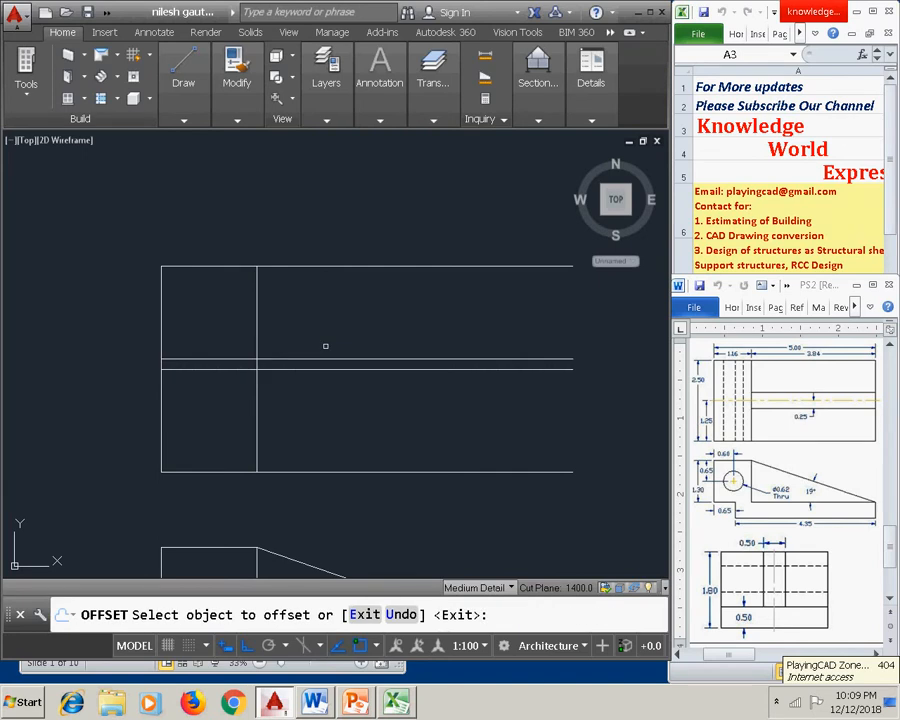
{"action": "left_click", "coordinate": [330, 369]}
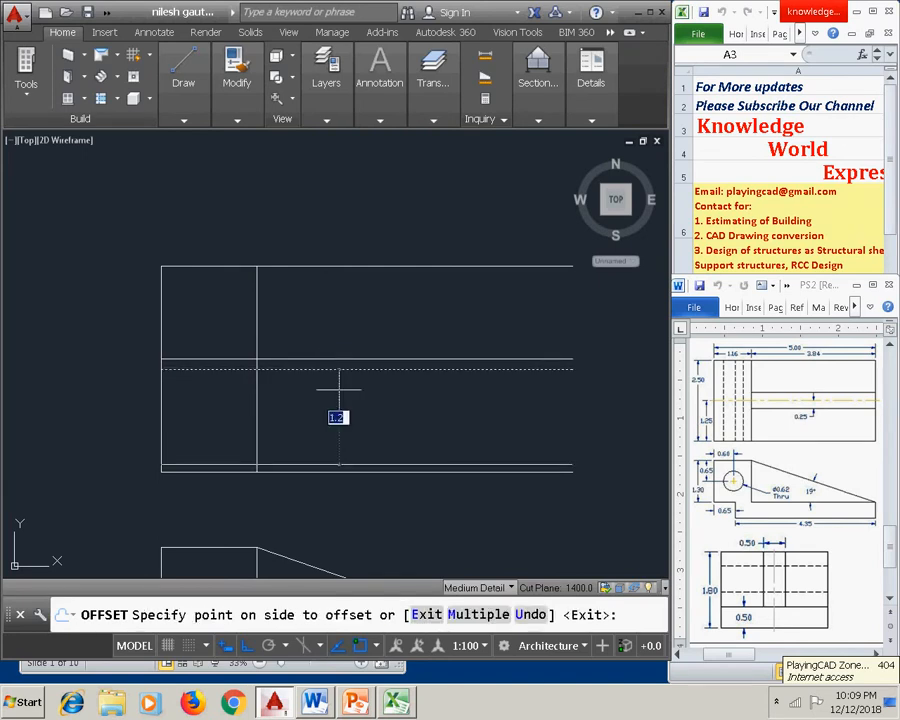
{"action": "key", "text": "BackSpace"}
{"action": "type", "text": ".125"}
{"action": "key", "text": "Return"}
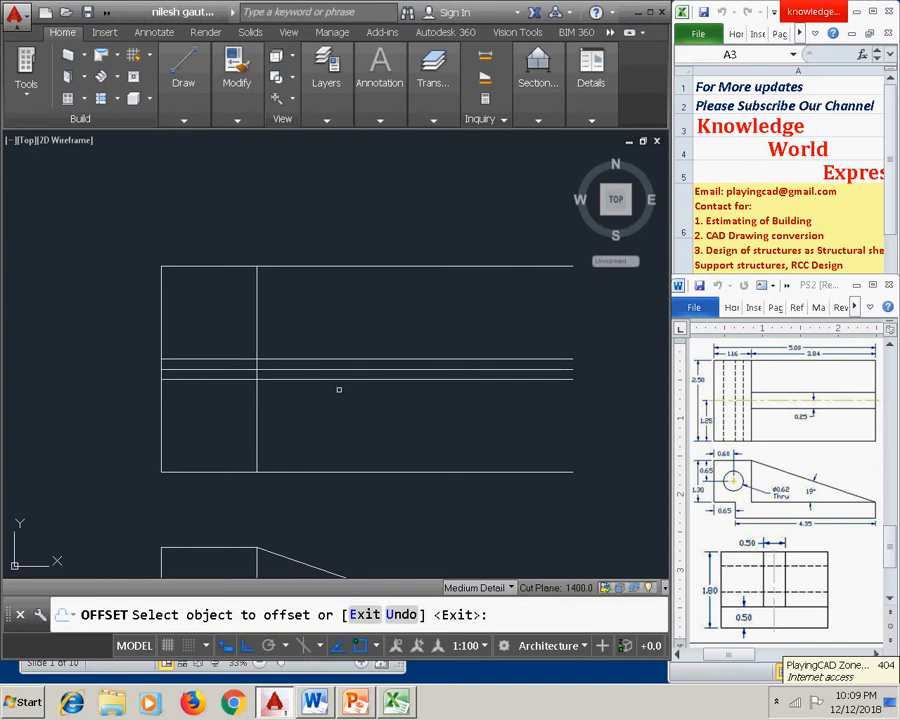
{"action": "right_click", "coordinate": [369, 392]}
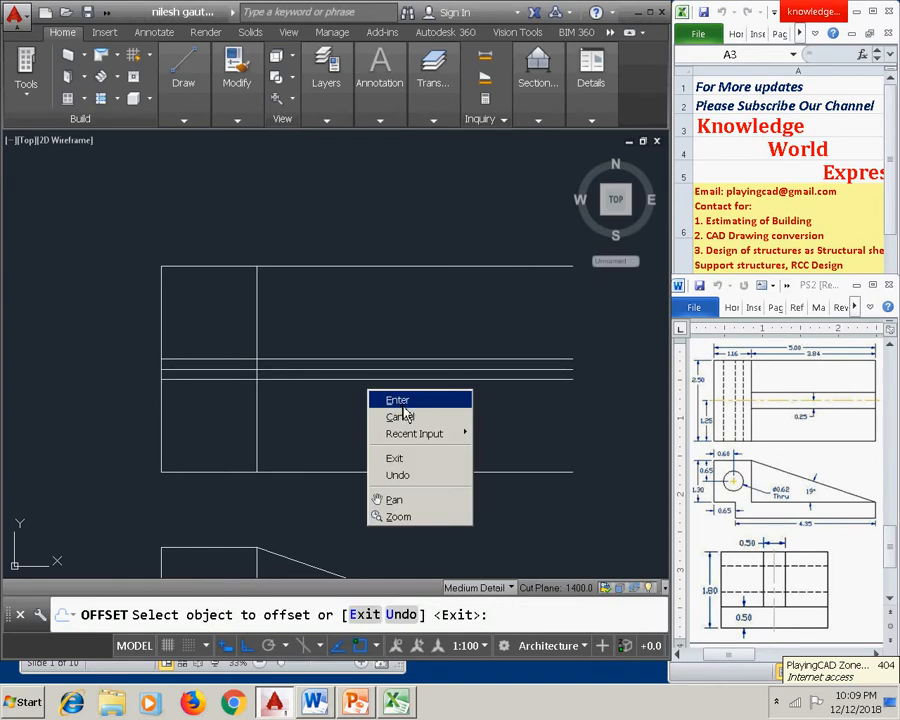
{"action": "left_click", "coordinate": [403, 407]}
Step: Draw a vertical line closing the top view's right end, from the upper edge down to the lower edge
{"action": "mouse_move", "coordinate": [177, 104]}
{"action": "left_click", "coordinate": [177, 163]}
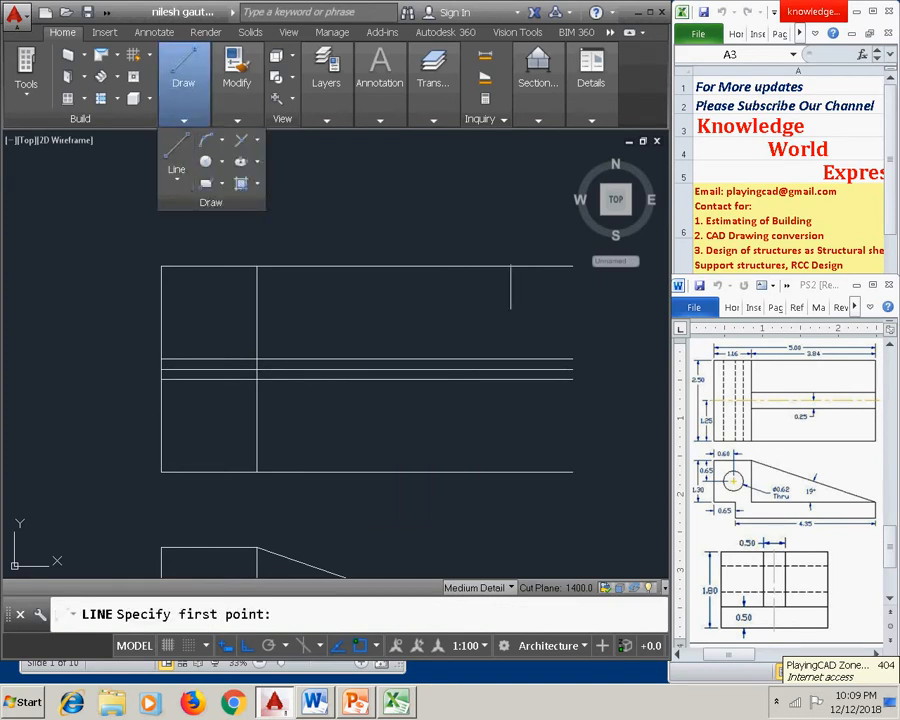
{"action": "left_click", "coordinate": [573, 266]}
{"action": "right_click", "coordinate": [545, 416]}
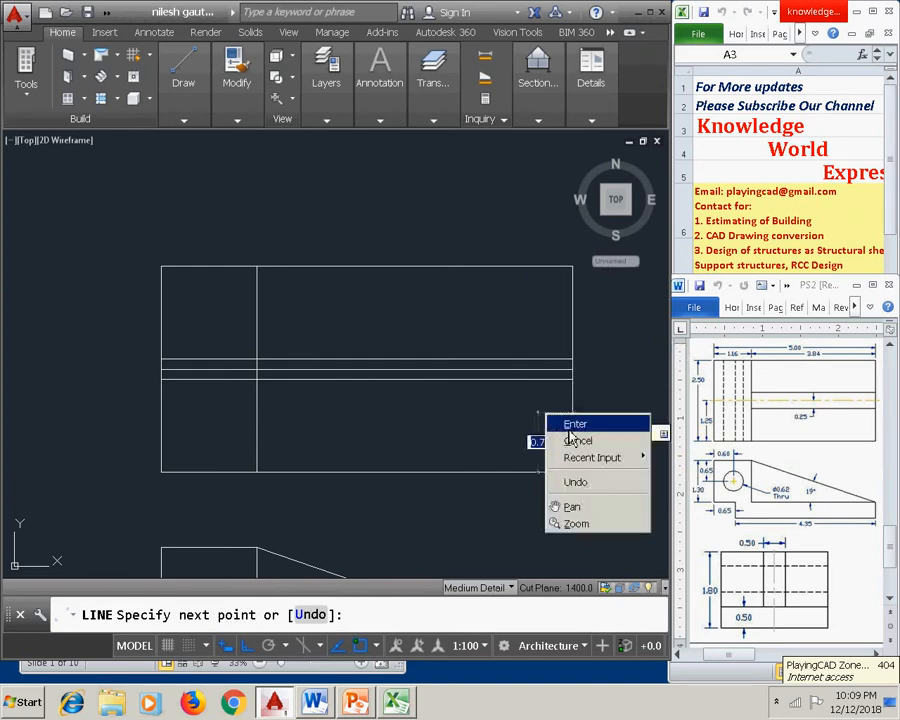
{"action": "left_click", "coordinate": [571, 428]}
Step: Trim the centre line and both rib edges where they extend left of the vertical dividing line
{"action": "left_click", "coordinate": [307, 333]}
{"action": "left_click", "coordinate": [222, 389]}
{"action": "left_click", "coordinate": [248, 119]}
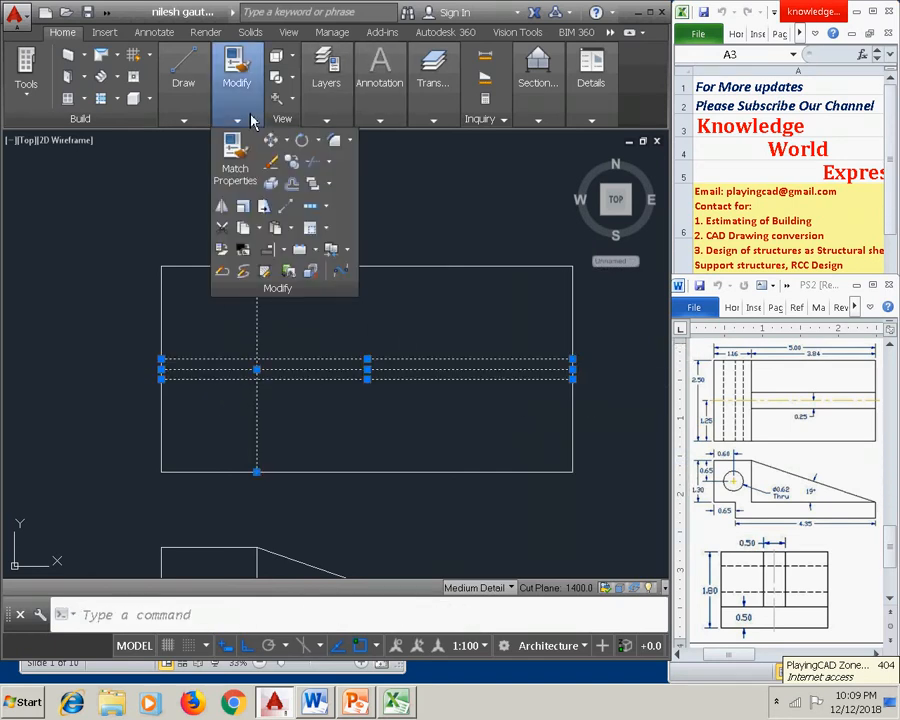
{"action": "left_click", "coordinate": [318, 167]}
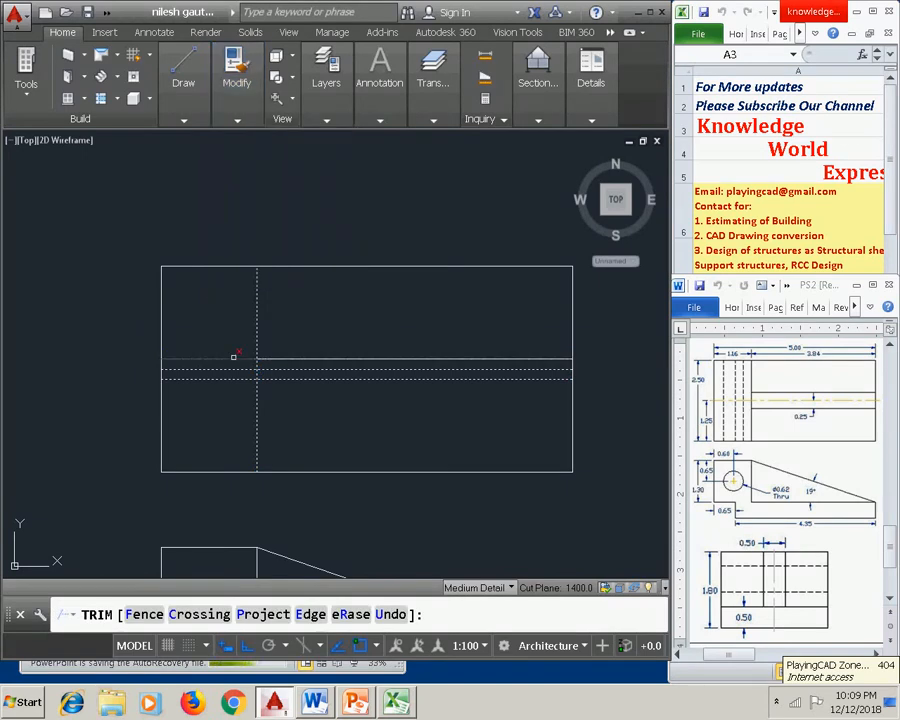
{"action": "left_click", "coordinate": [245, 339]}
{"action": "left_click", "coordinate": [225, 387]}
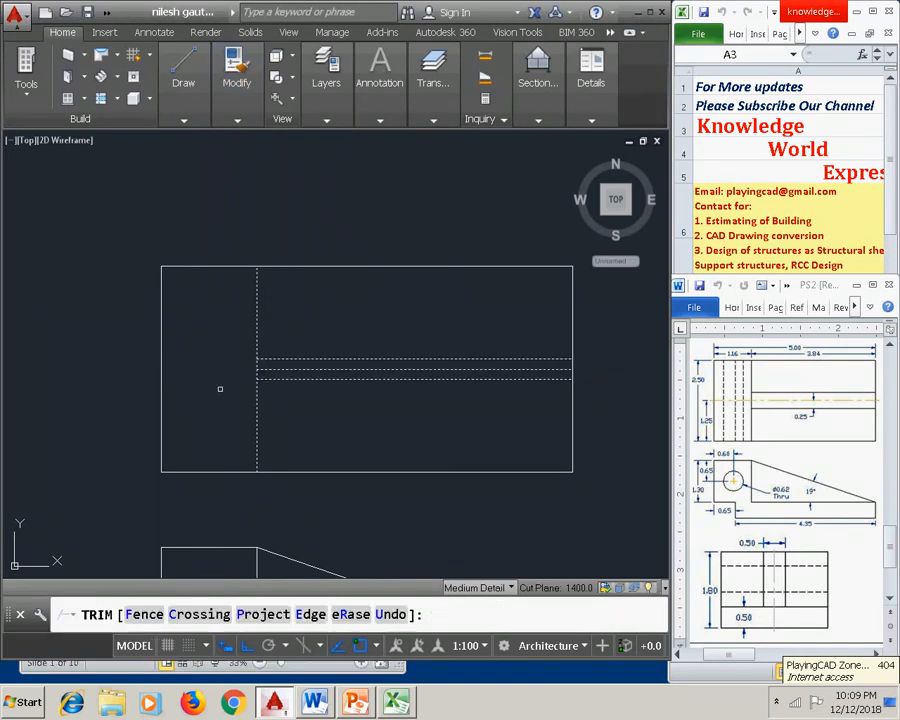
Step: End the trim and erase the centre line running between the two rib edges in the top view
{"action": "right_click", "coordinate": [230, 335]}
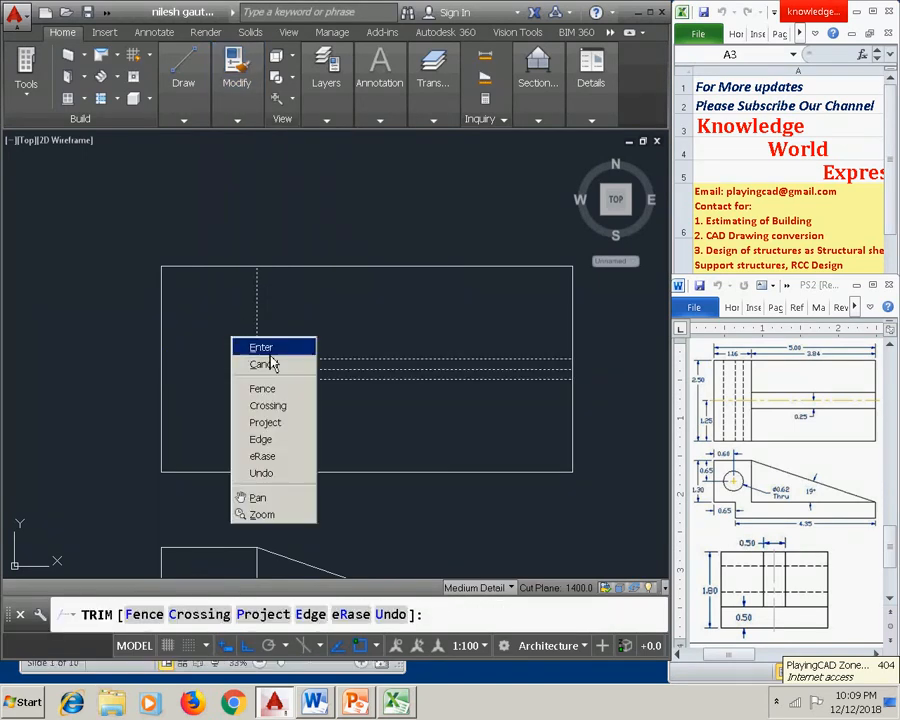
{"action": "left_click", "coordinate": [260, 362]}
{"action": "scroll", "coordinate": [283, 375], "scroll_direction": "up", "scroll_amount": 2}
{"action": "left_click", "coordinate": [283, 375]}
{"action": "left_click", "coordinate": [293, 362]}
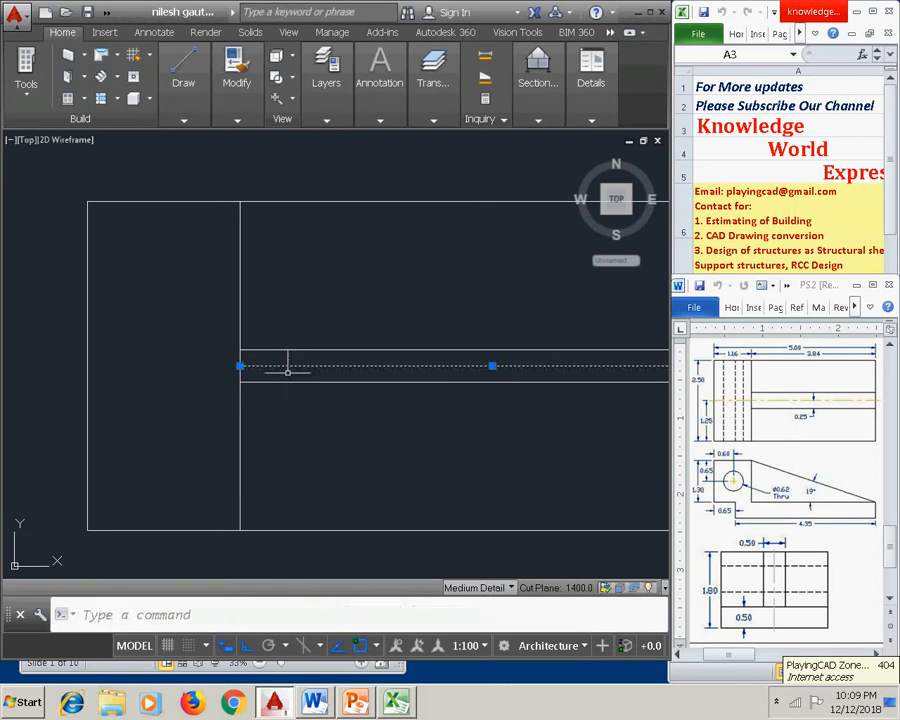
{"action": "scroll", "coordinate": [245, 383], "scroll_direction": "down", "scroll_amount": 2}
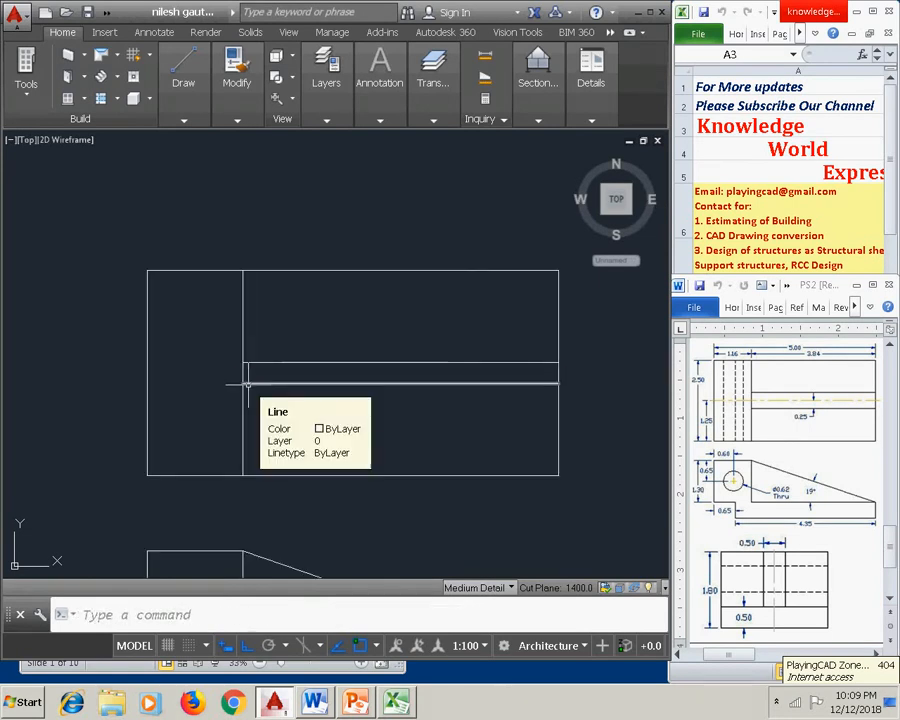
{"action": "key", "text": "Delete"}
Step: Draw construction lines from the side view block's upper-left corner, 0.6 to the right and 0.65 down, to locate the hole centre
{"action": "left_click", "coordinate": [200, 121]}
{"action": "left_click", "coordinate": [176, 152]}
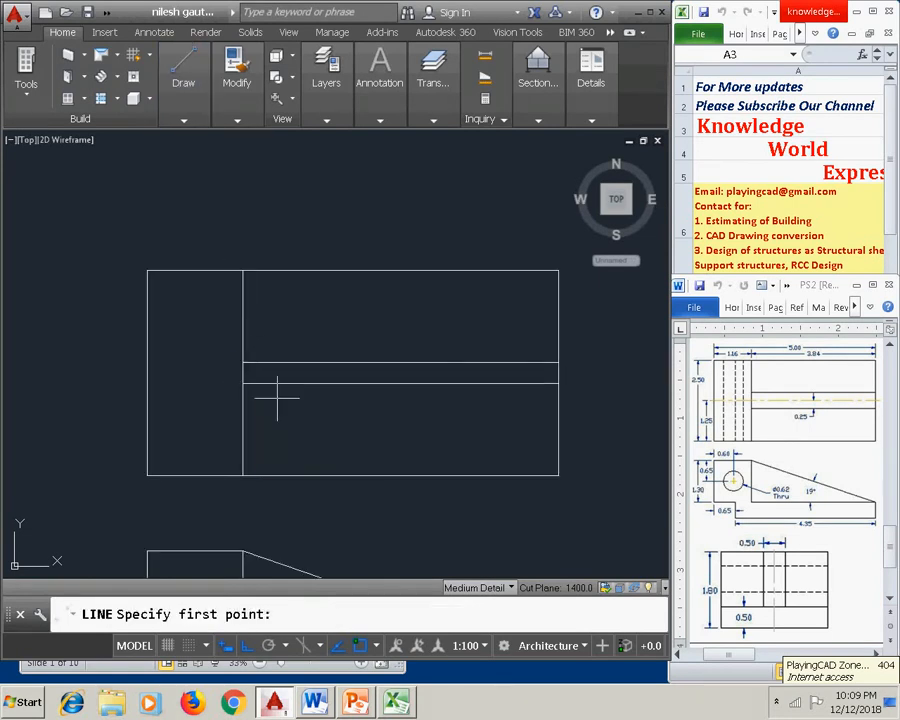
{"action": "middle_click_drag", "start_coordinate": [251, 458], "coordinate": [273, 357]}
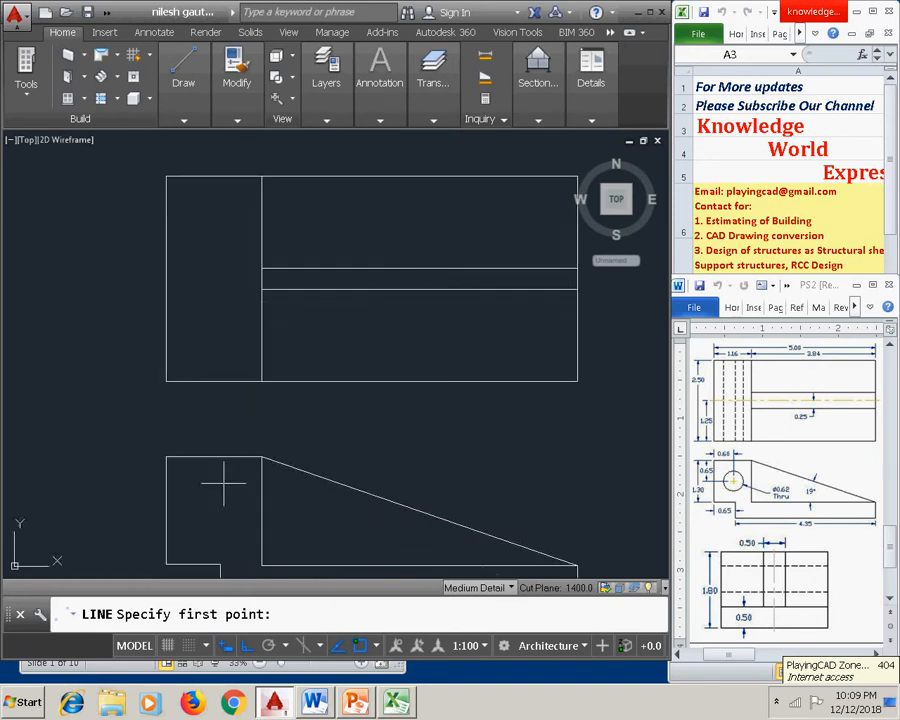
{"action": "left_click", "coordinate": [166, 457]}
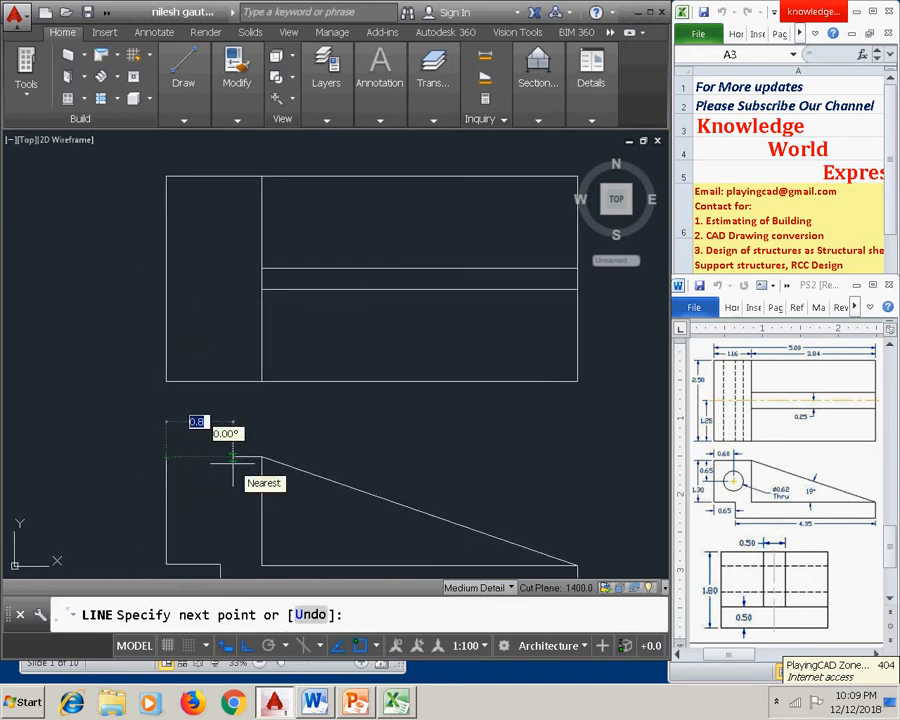
{"action": "type", "text": ".6"}
{"action": "key", "text": "Return"}
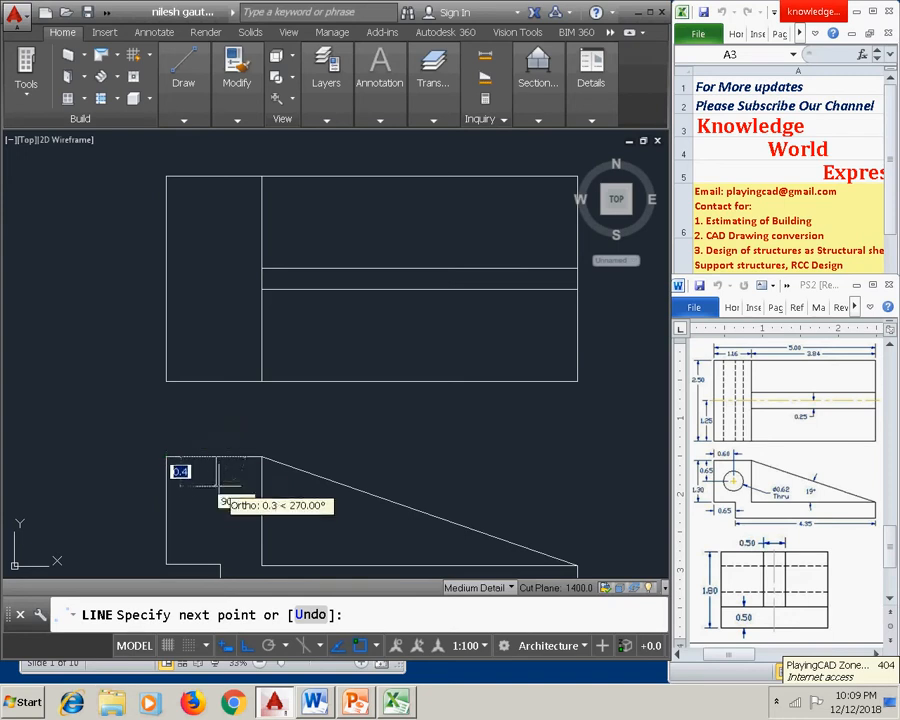
{"action": "type", "text": ".65"}
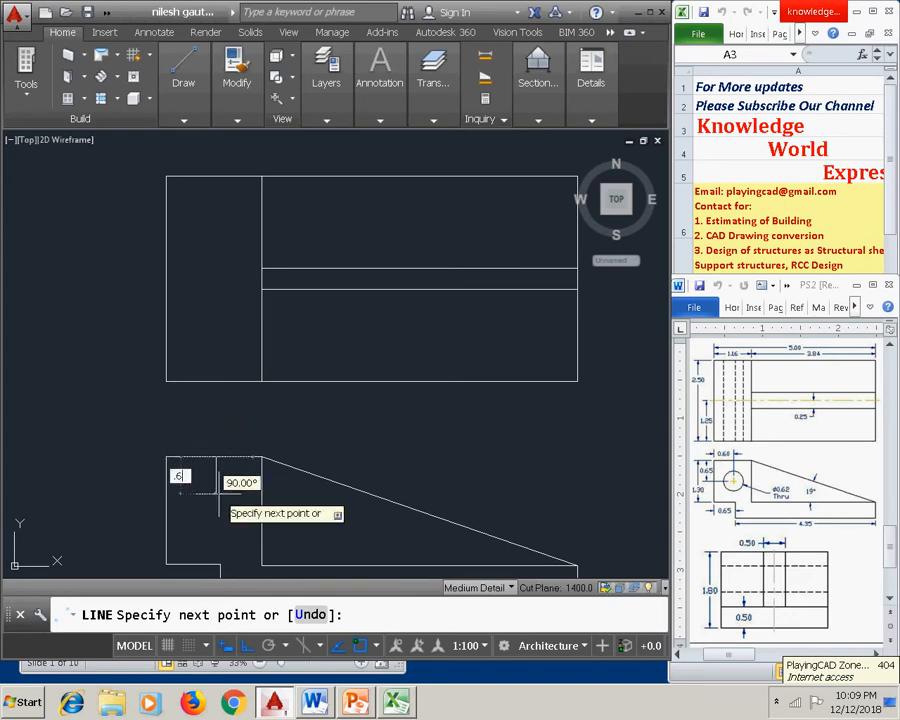
{"action": "key", "text": "Return"}
{"action": "key", "text": "Return"}
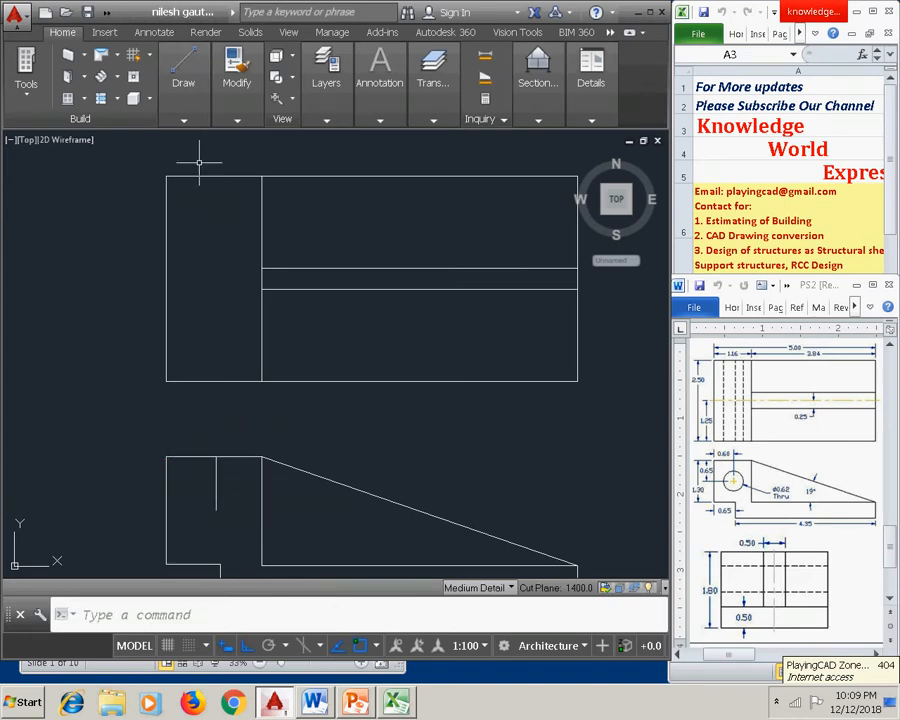
Step: Draw a circle of radius 0.31 centred on the vertical construction line's lower end, and erase both construction lines
{"action": "left_click", "coordinate": [198, 131]}
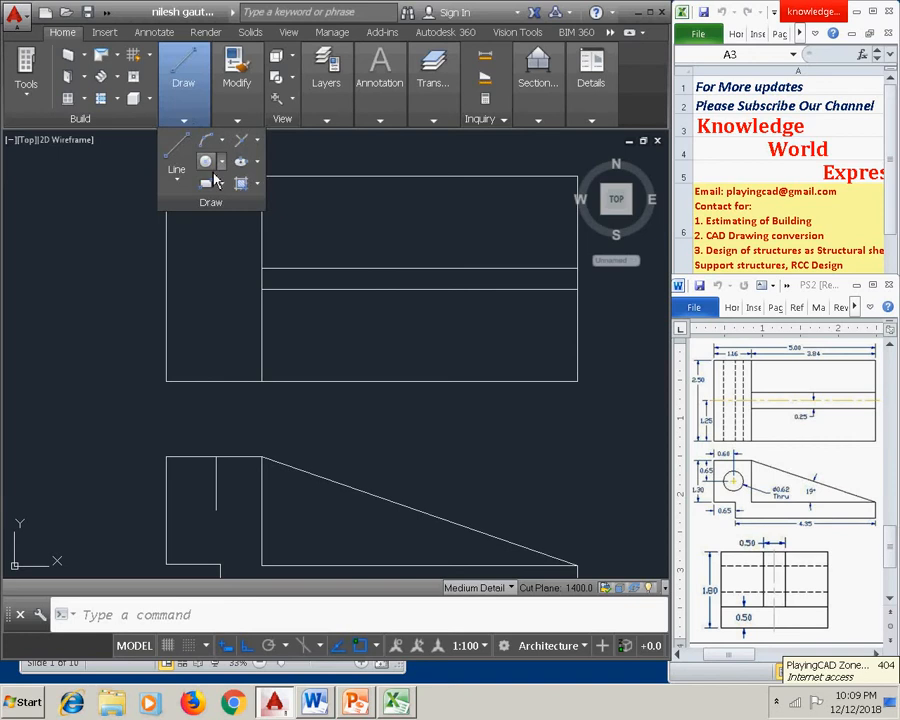
{"action": "left_click", "coordinate": [205, 161]}
{"action": "left_click", "coordinate": [216, 510]}
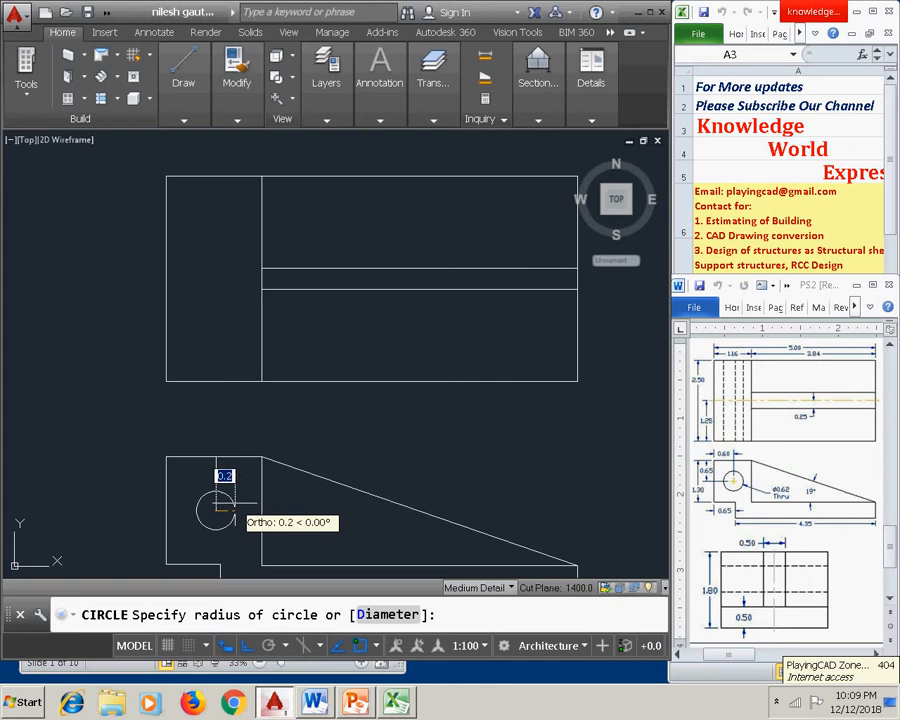
{"action": "type", "text": ".31"}
{"action": "key", "text": "Return"}
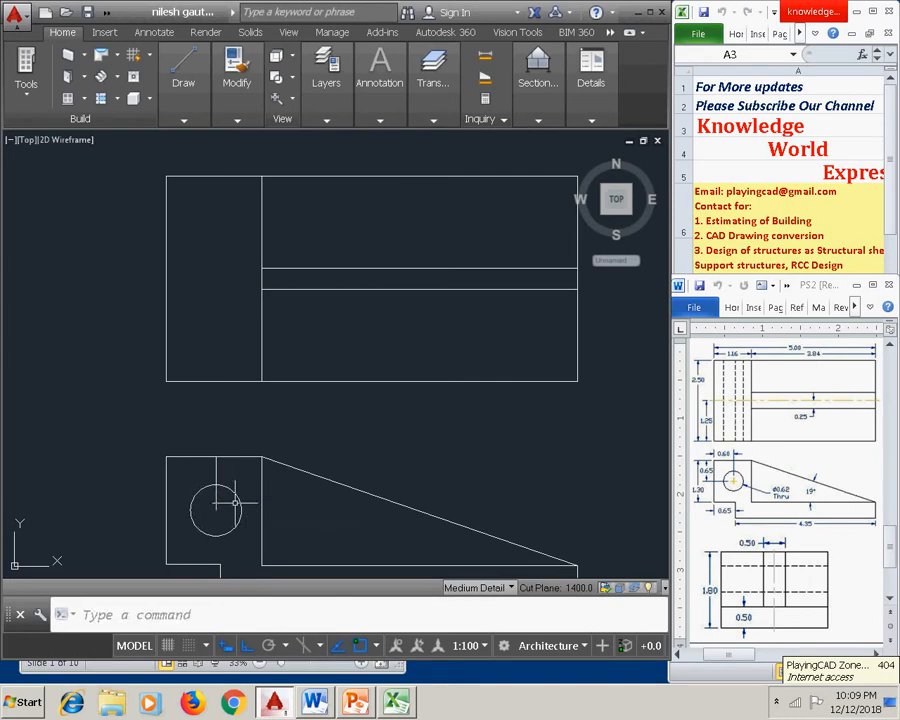
{"action": "left_click", "coordinate": [160, 438]}
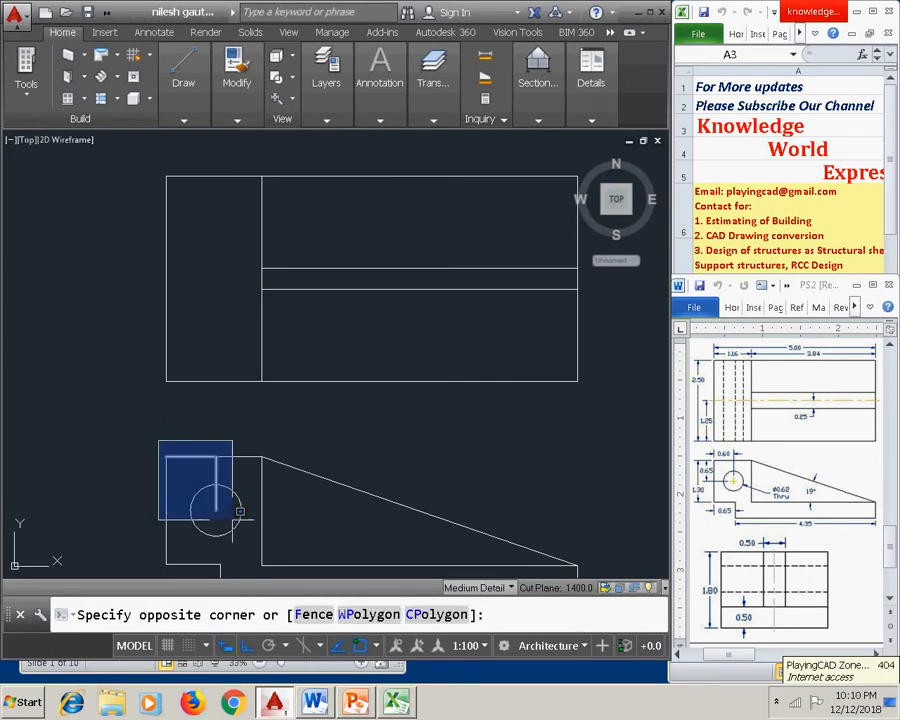
{"action": "left_click", "coordinate": [230, 516]}
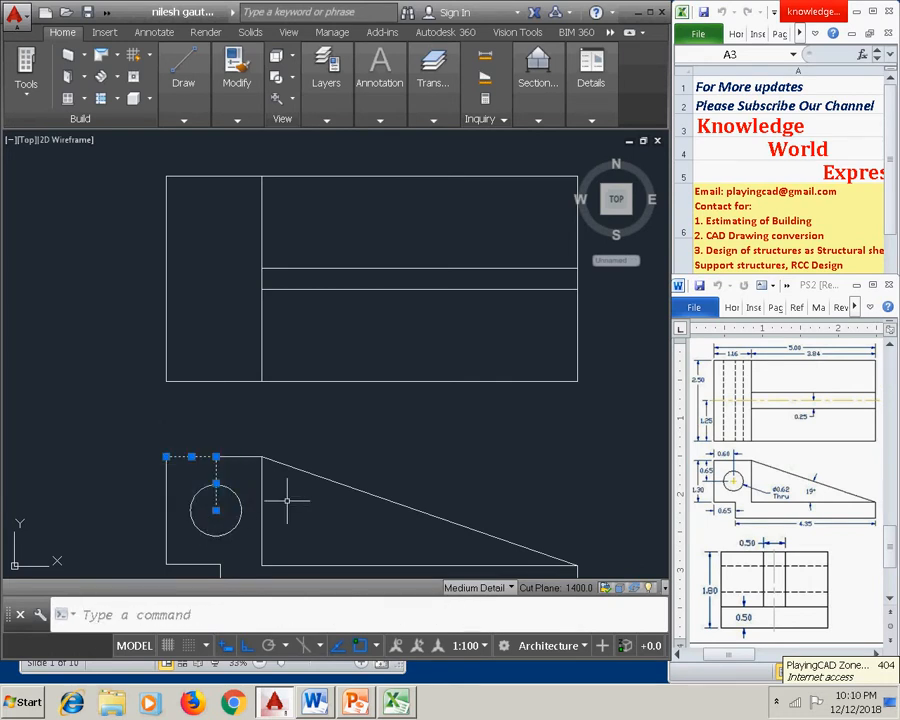
Step: Draw a vertical projection line from the hole's left quadrant up to the top view's upper edge
{"action": "left_click", "coordinate": [186, 116]}
{"action": "left_click", "coordinate": [190, 158]}
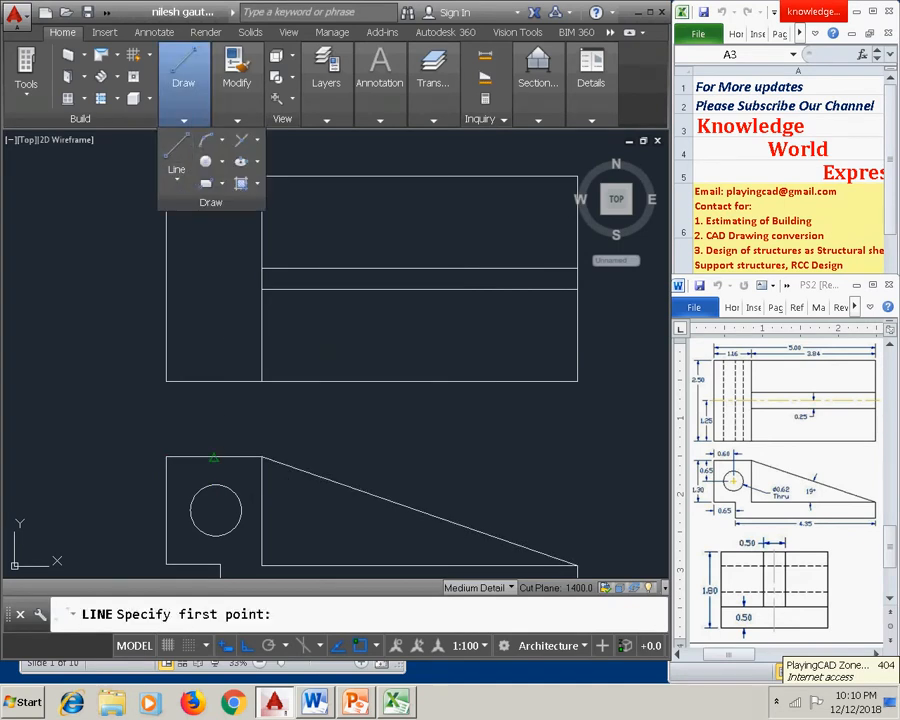
{"action": "left_click", "coordinate": [190, 510]}
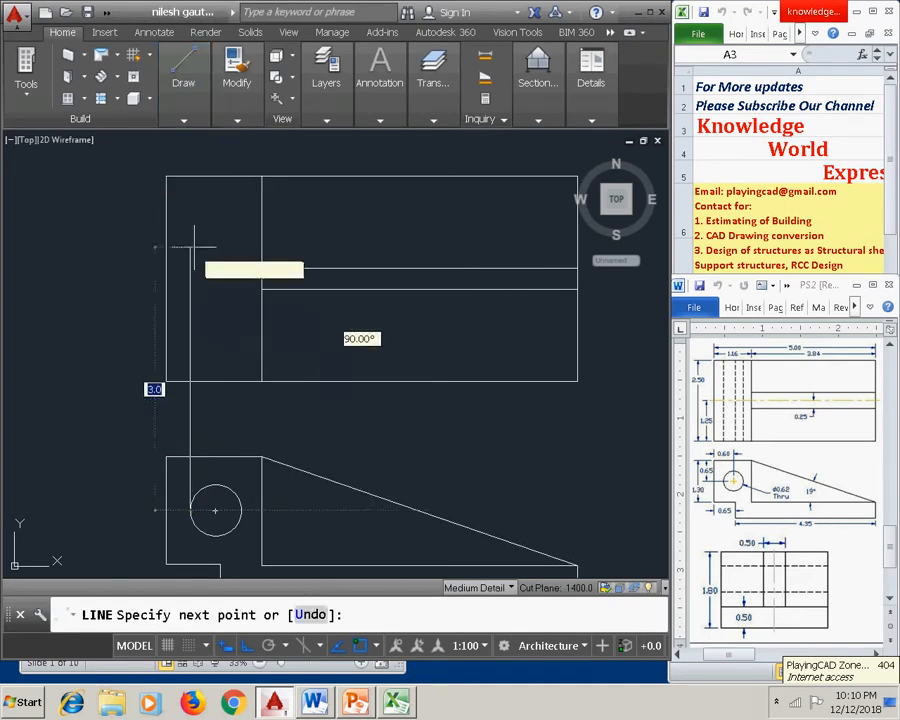
{"action": "right_click", "coordinate": [200, 180]}
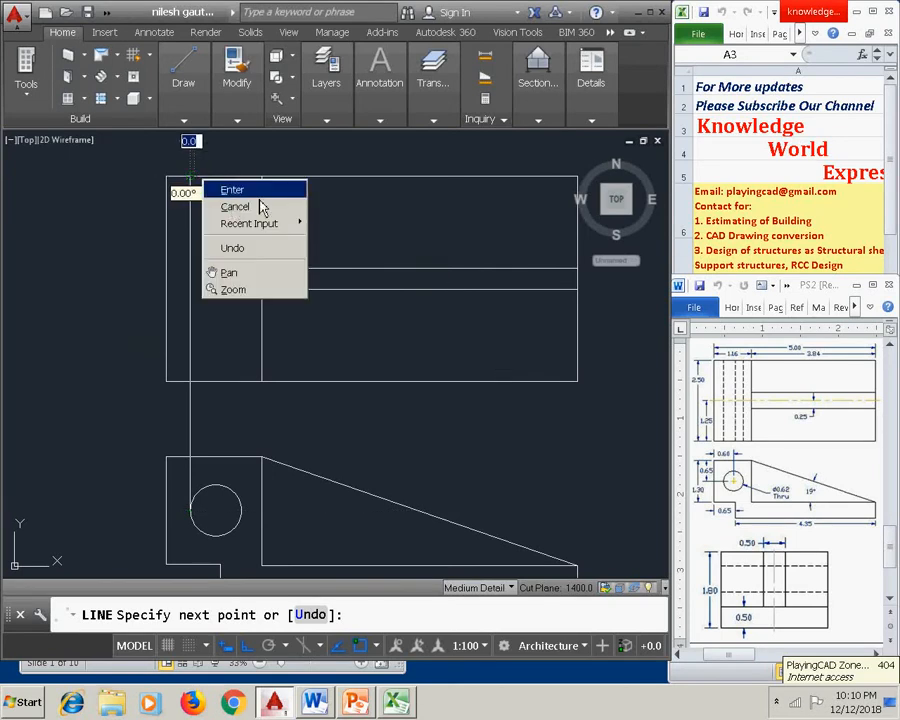
{"action": "left_click", "coordinate": [235, 207]}
Step: Copy the projection line from the hole's left quadrant to its centre and its right quadrant
{"action": "left_click", "coordinate": [250, 123]}
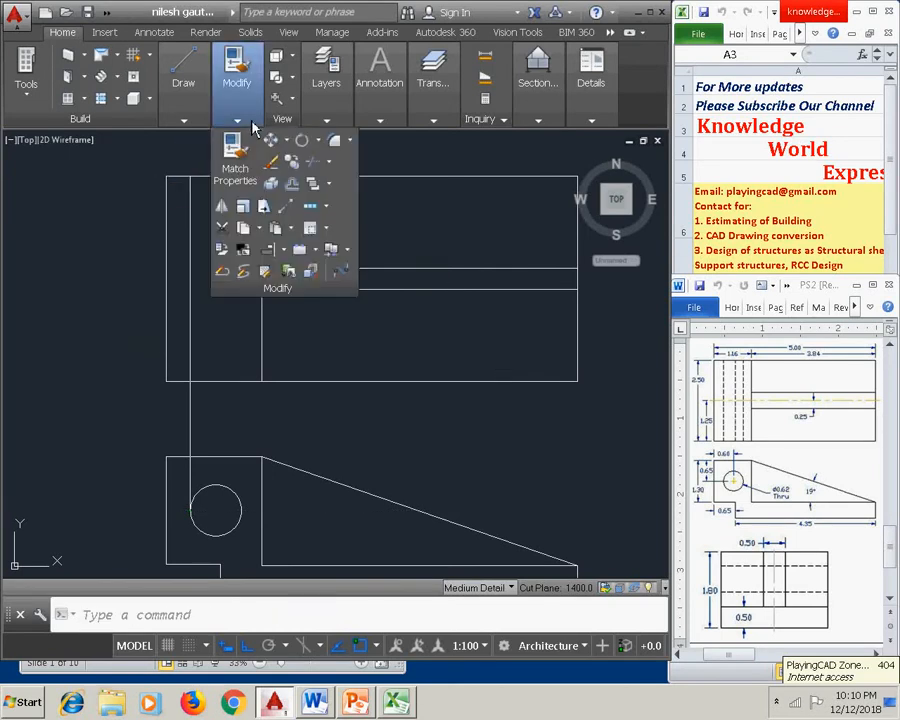
{"action": "left_click", "coordinate": [291, 161]}
{"action": "left_click", "coordinate": [190, 432]}
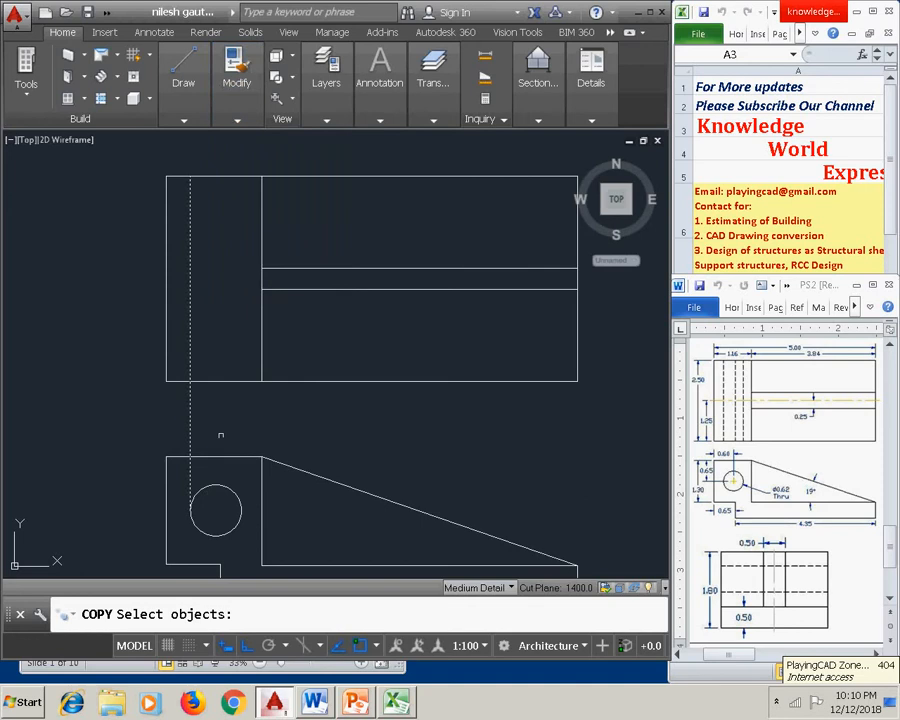
{"action": "key", "text": "Return"}
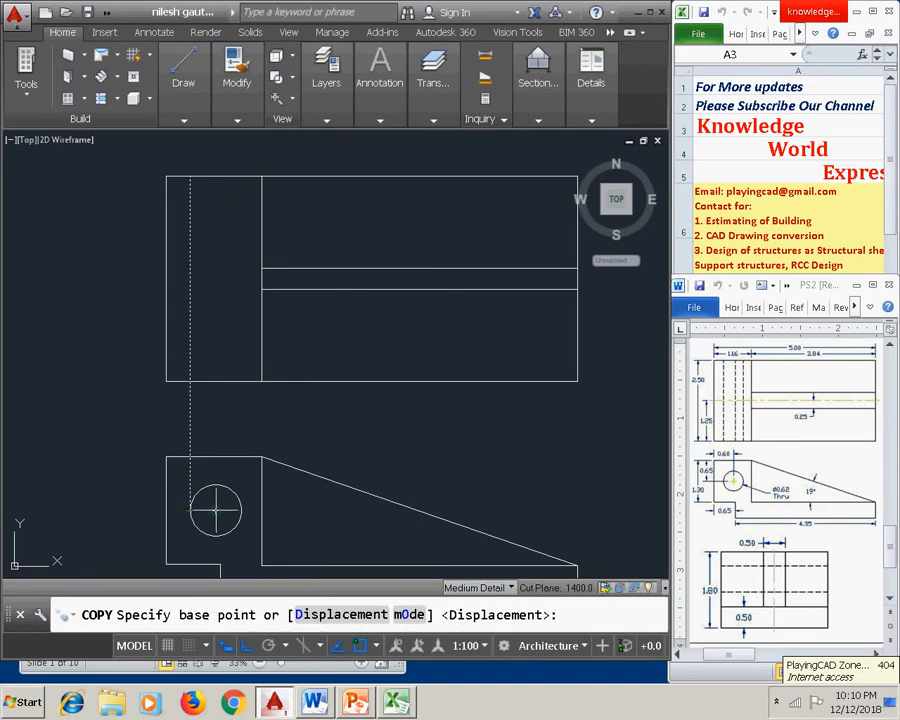
{"action": "left_click", "coordinate": [192, 508]}
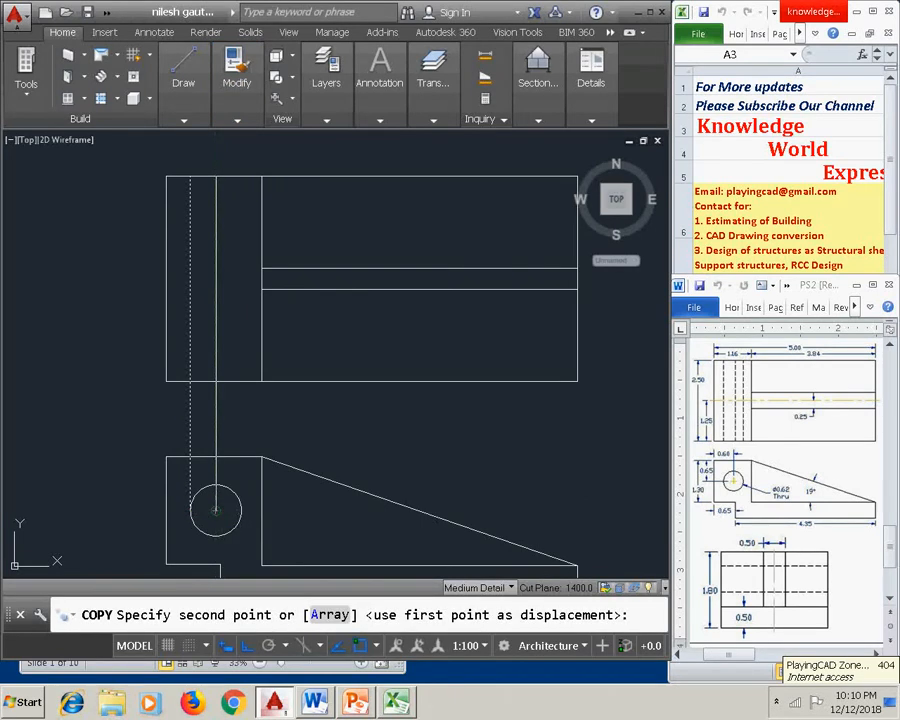
{"action": "left_click", "coordinate": [241, 510]}
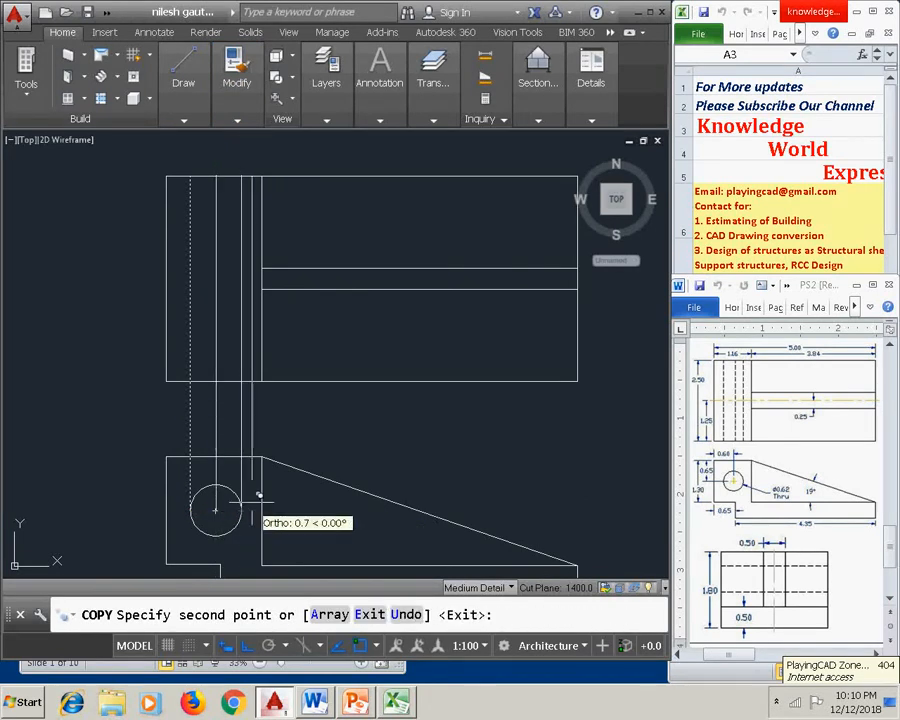
{"action": "right_click", "coordinate": [288, 481]}
{"action": "left_click", "coordinate": [322, 489]}
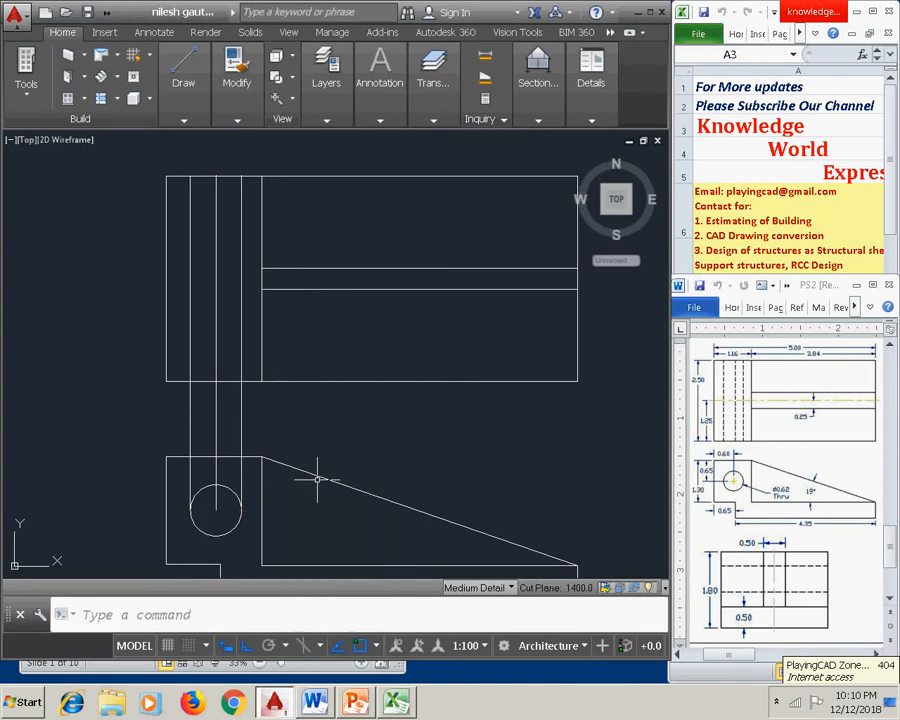
Step: Trim the three projection lines where they extend below the top view's lower edge
{"action": "left_click", "coordinate": [290, 349]}
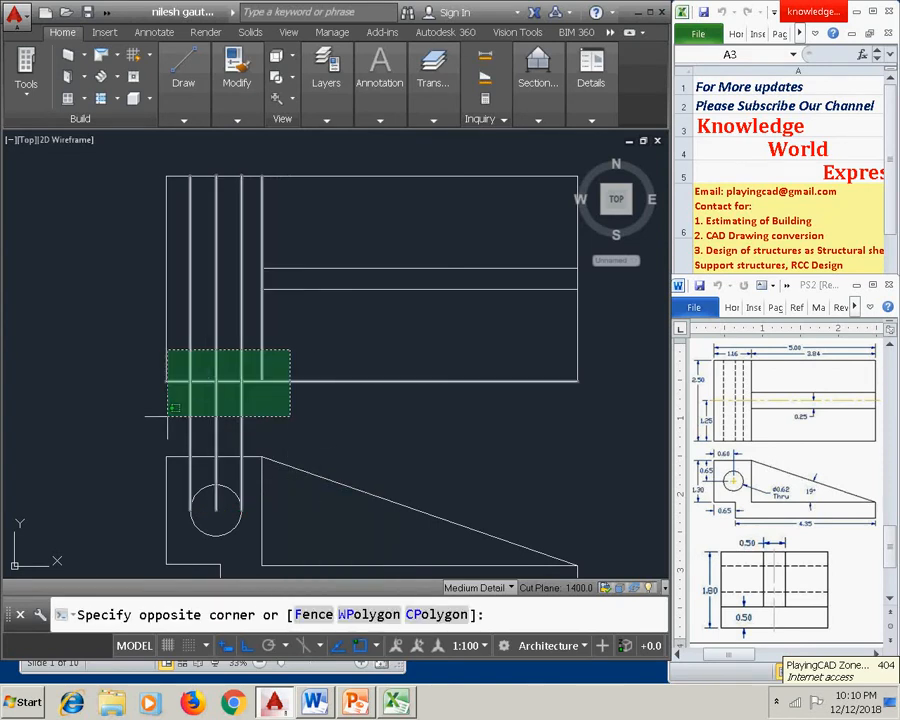
{"action": "left_click", "coordinate": [167, 415]}
{"action": "type", "text": "t"}
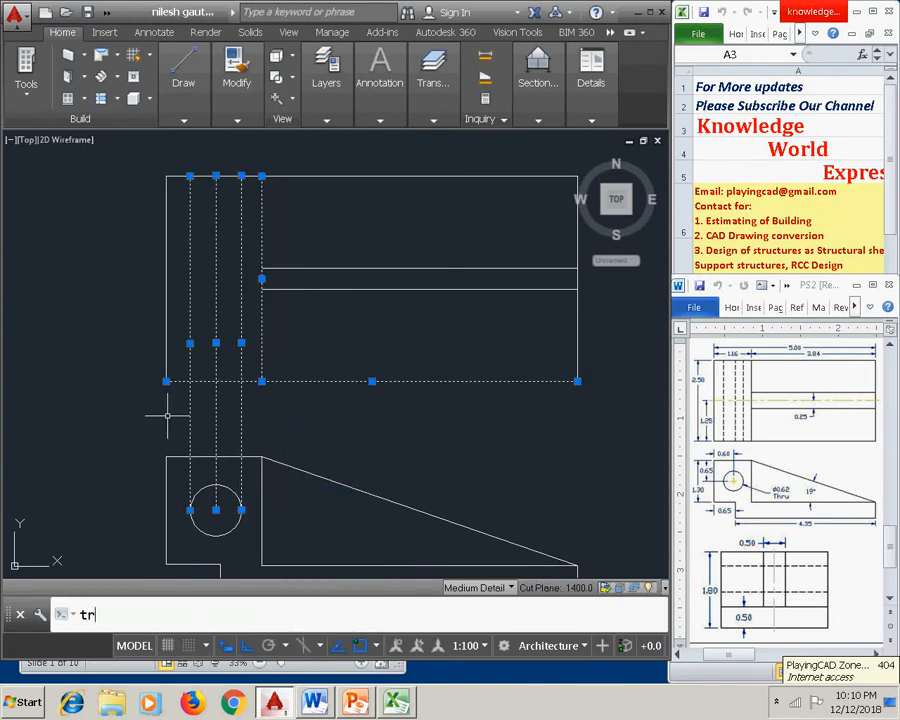
{"action": "type", "text": "r"}
{"action": "key", "text": "Return"}
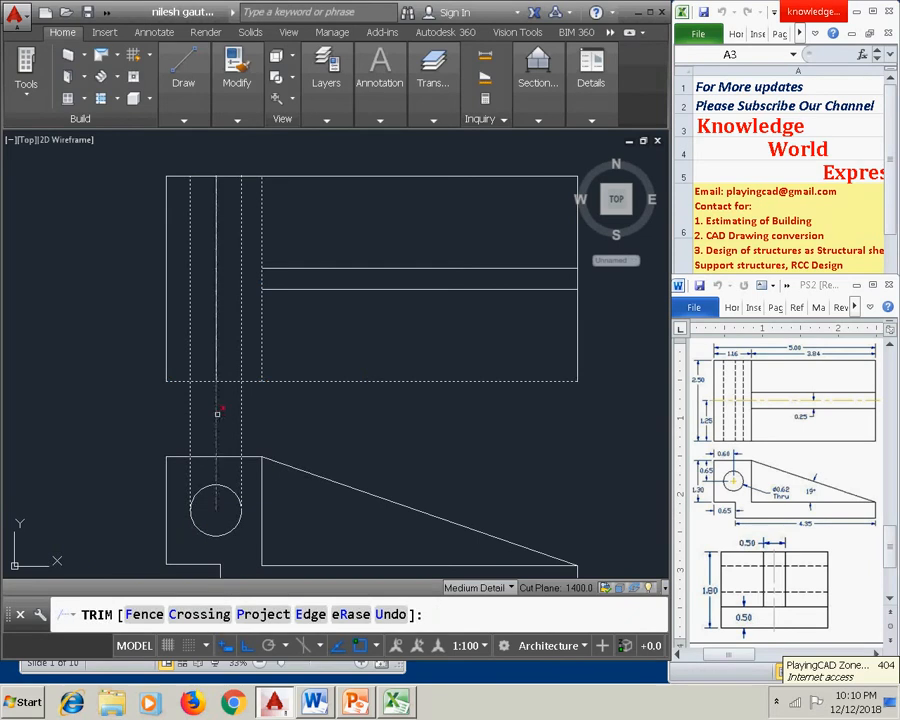
{"action": "left_click", "coordinate": [261, 418]}
{"action": "left_click", "coordinate": [163, 428]}
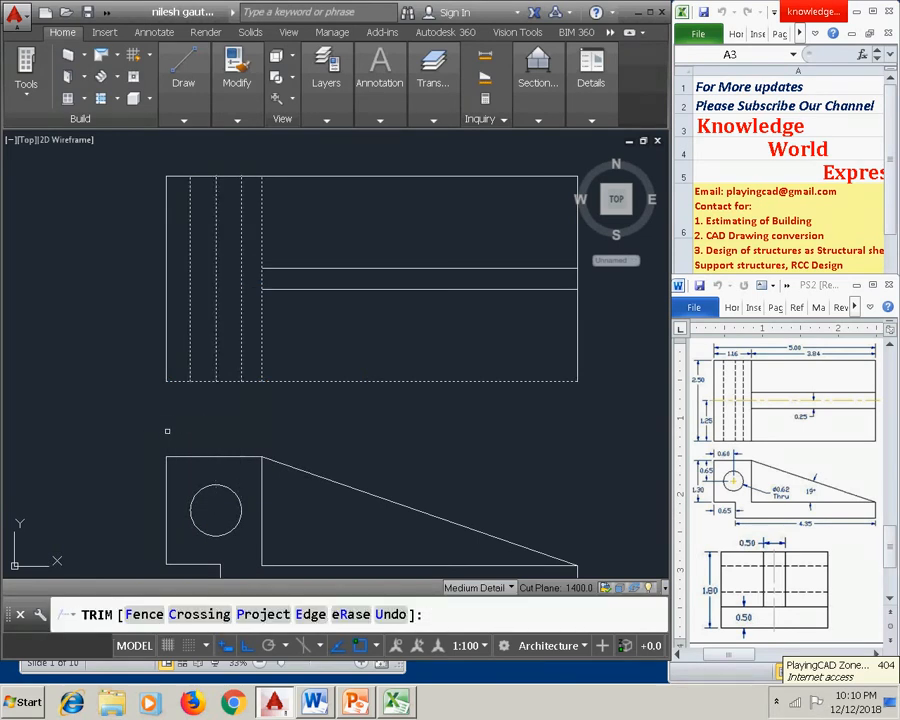
{"action": "right_click", "coordinate": [178, 428]}
{"action": "left_click", "coordinate": [228, 454]}
{"action": "scroll", "coordinate": [216, 430], "scroll_direction": "down", "scroll_amount": 5}
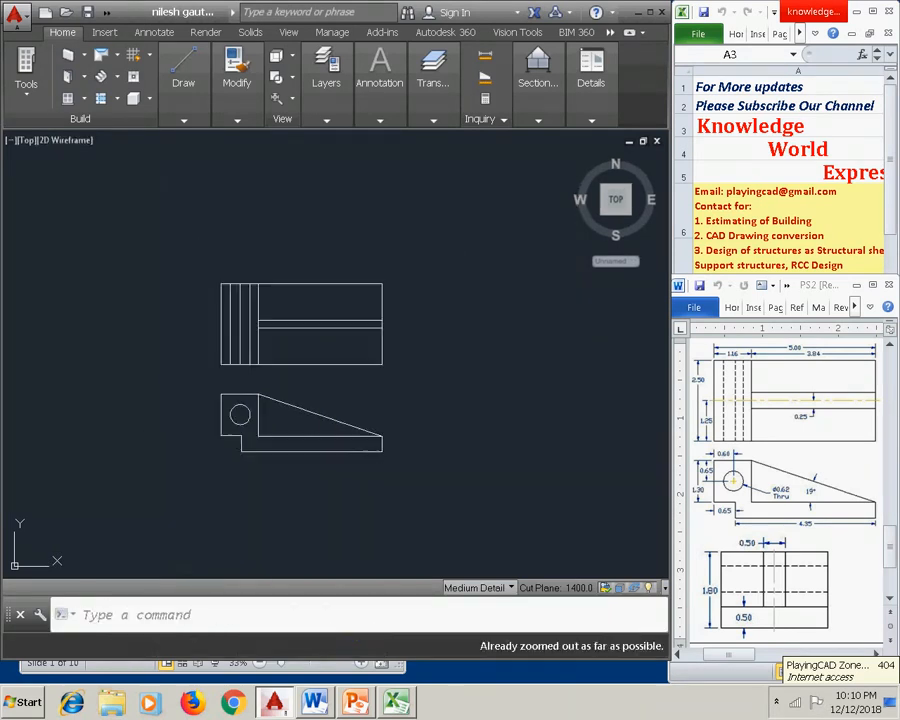
{"action": "middle_click_drag", "start_coordinate": [253, 316], "coordinate": [241, 300]}
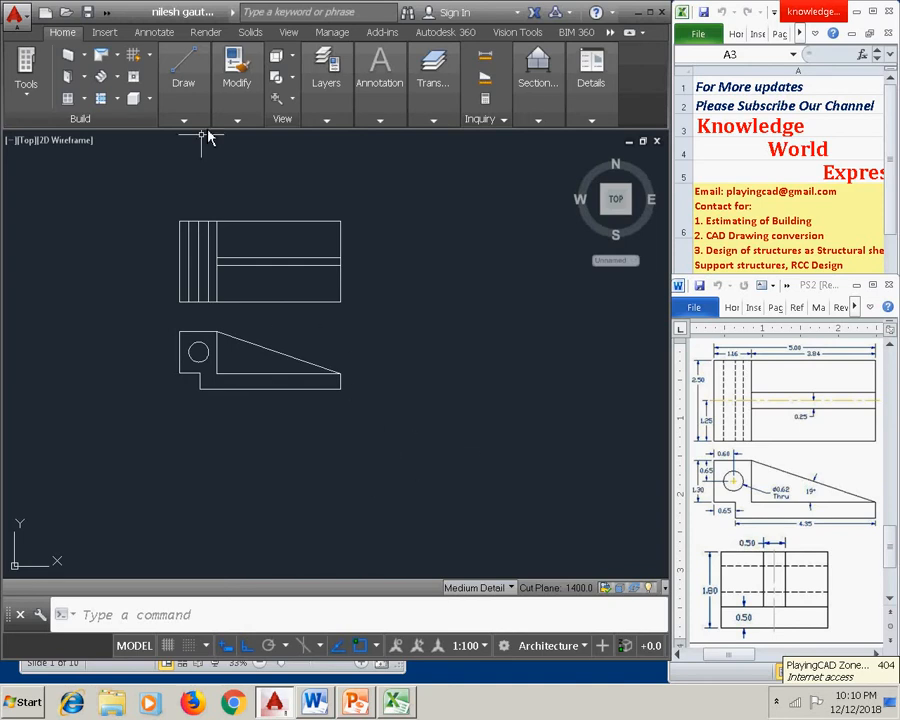
{"action": "left_click", "coordinate": [184, 88]}
{"action": "left_click", "coordinate": [184, 155]}
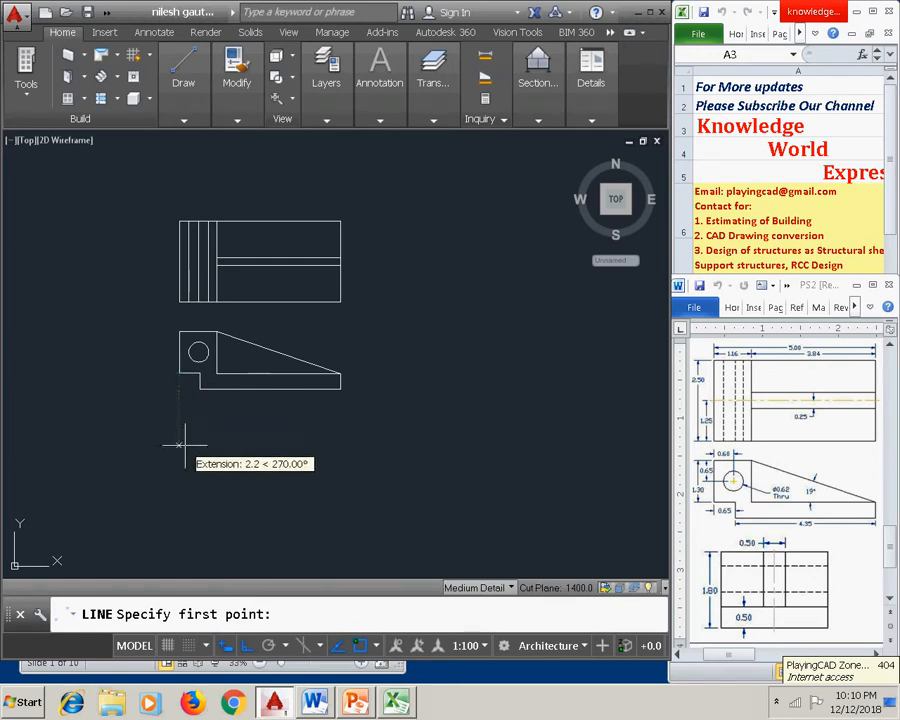
{"action": "left_click", "coordinate": [180, 411]}
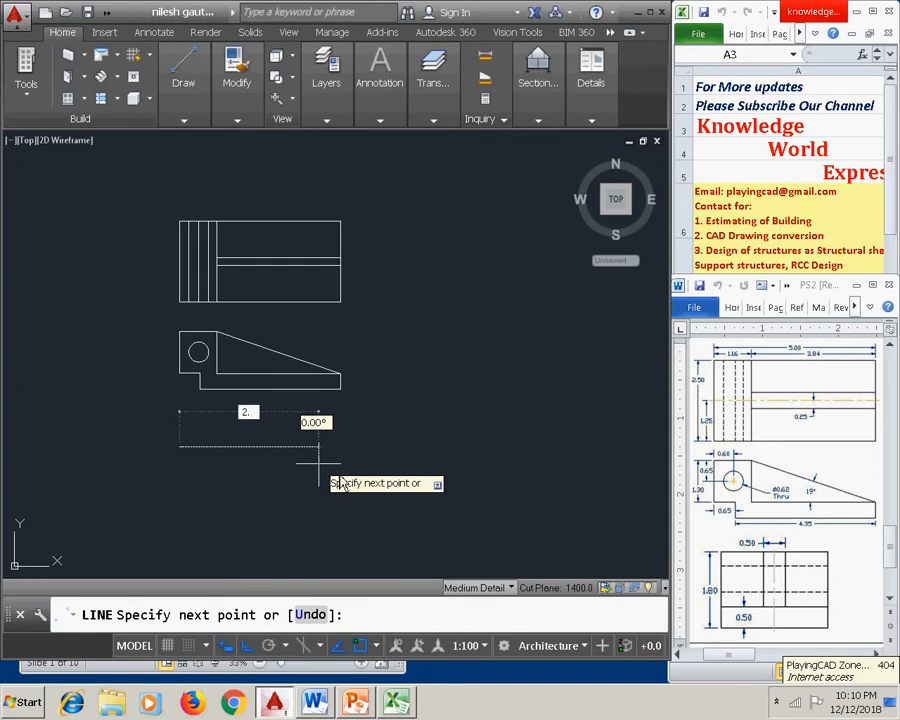
{"action": "key", "text": "Escape"}
Step: Draw a horizontal line 2.5 long to the right of the side view, aligned with the block's upper edge
{"action": "mouse_move", "coordinate": [307, 326]}
{"action": "middle_mouse_down"}
{"action": "mouse_move", "coordinate": [262, 368]}
{"action": "mouse_move", "coordinate": [249, 395]}
{"action": "middle_mouse_up"}
{"action": "left_click", "coordinate": [182, 112]}
{"action": "left_click", "coordinate": [180, 156]}
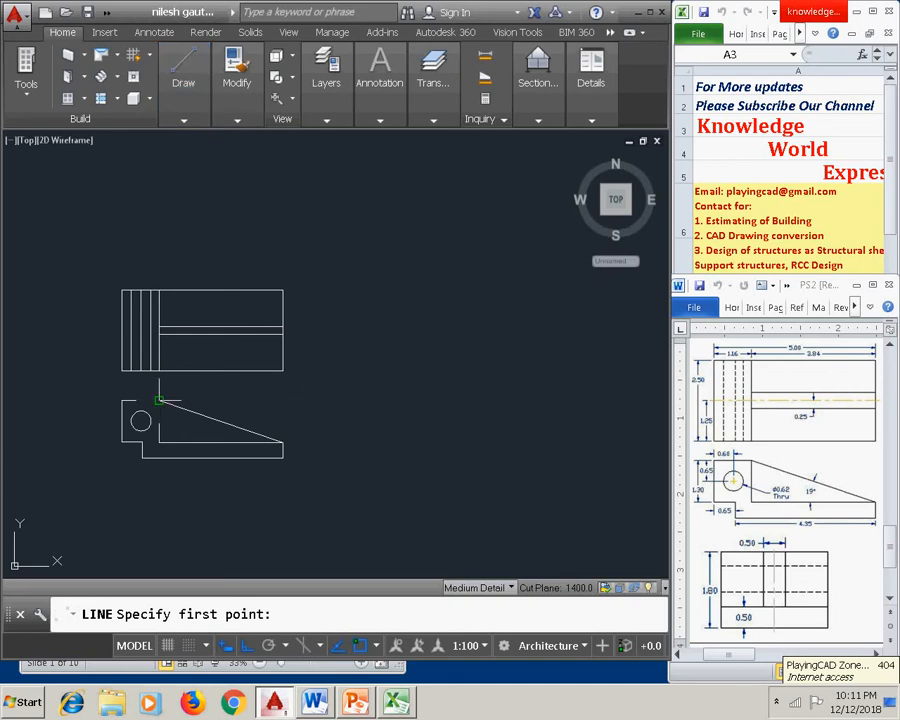
{"action": "left_click", "coordinate": [381, 400]}
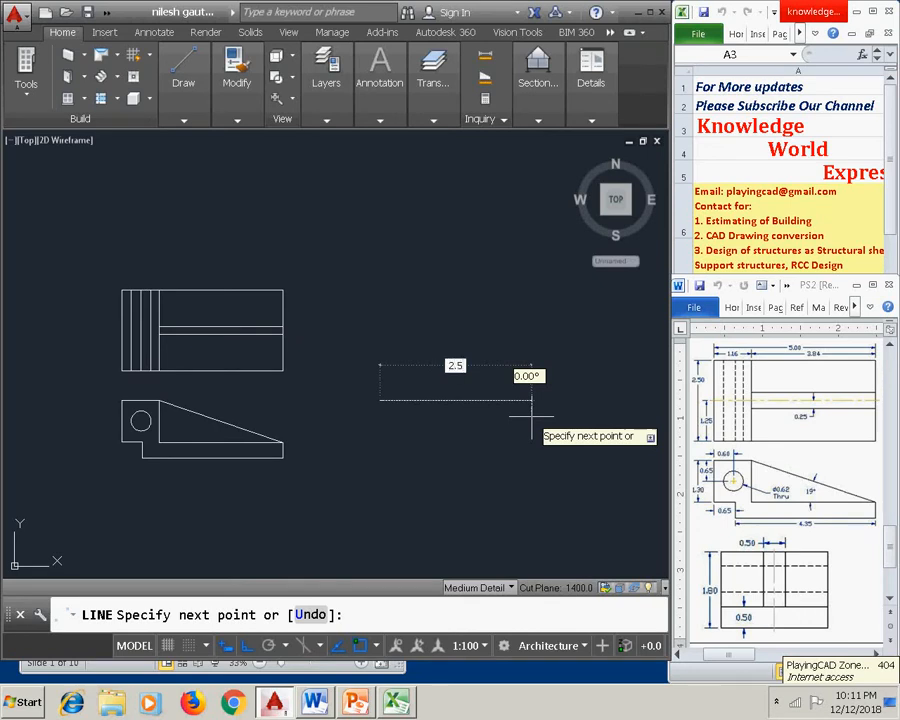
{"action": "key", "text": "Return"}
{"action": "key", "text": "Return"}
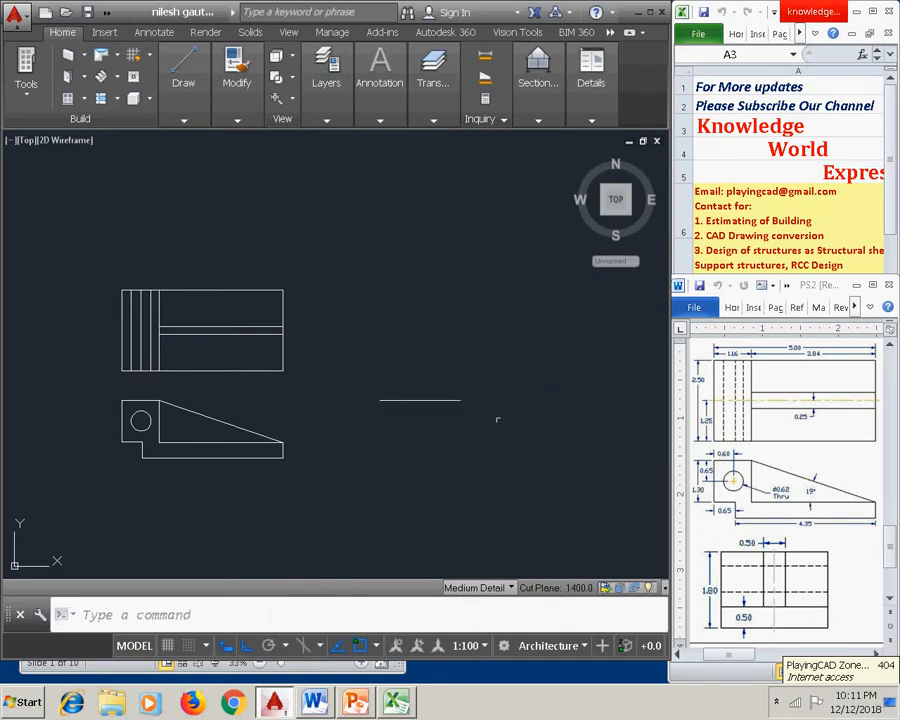
{"action": "mouse_move", "coordinate": [177, 115]}
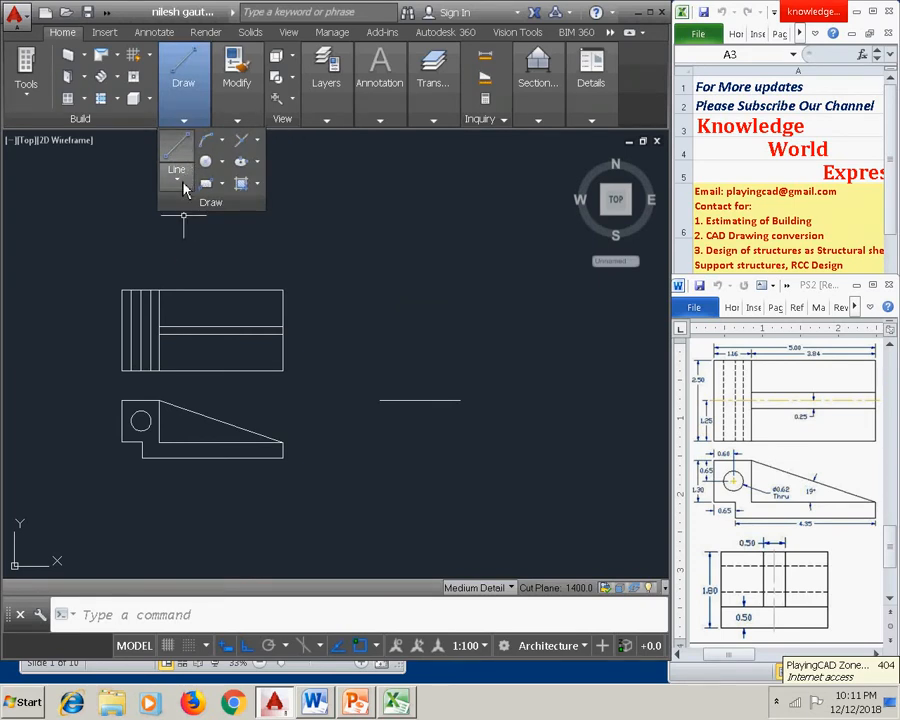
Step: Draw the end view's left edge 1.8 down from the upper line's left end, continuing with a 2.5 long bottom edge to the right
{"action": "left_click", "coordinate": [184, 184]}
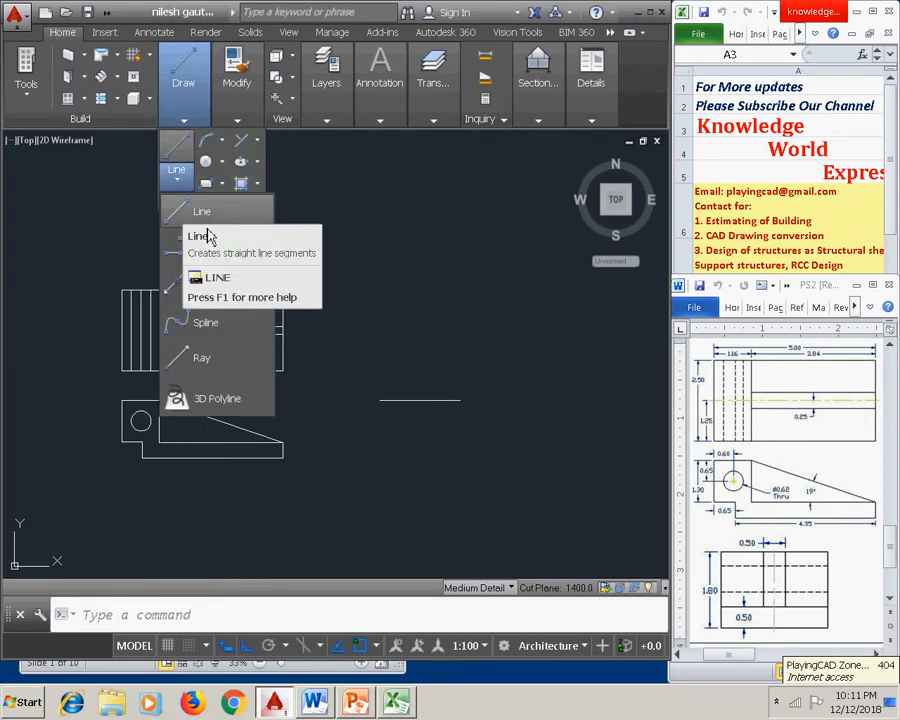
{"action": "left_click", "coordinate": [195, 211]}
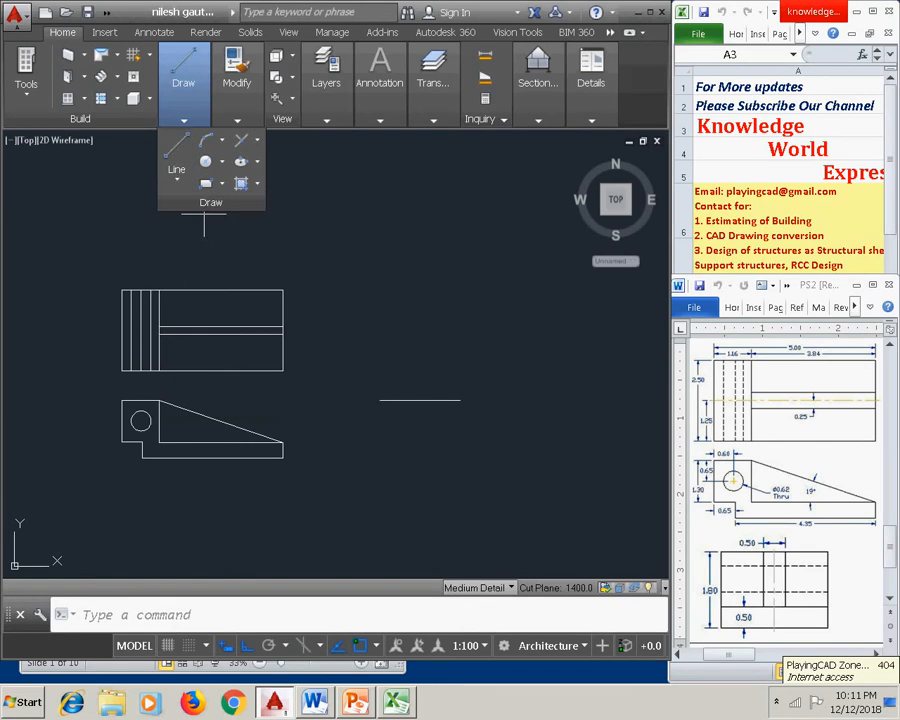
{"action": "left_click", "coordinate": [379, 400]}
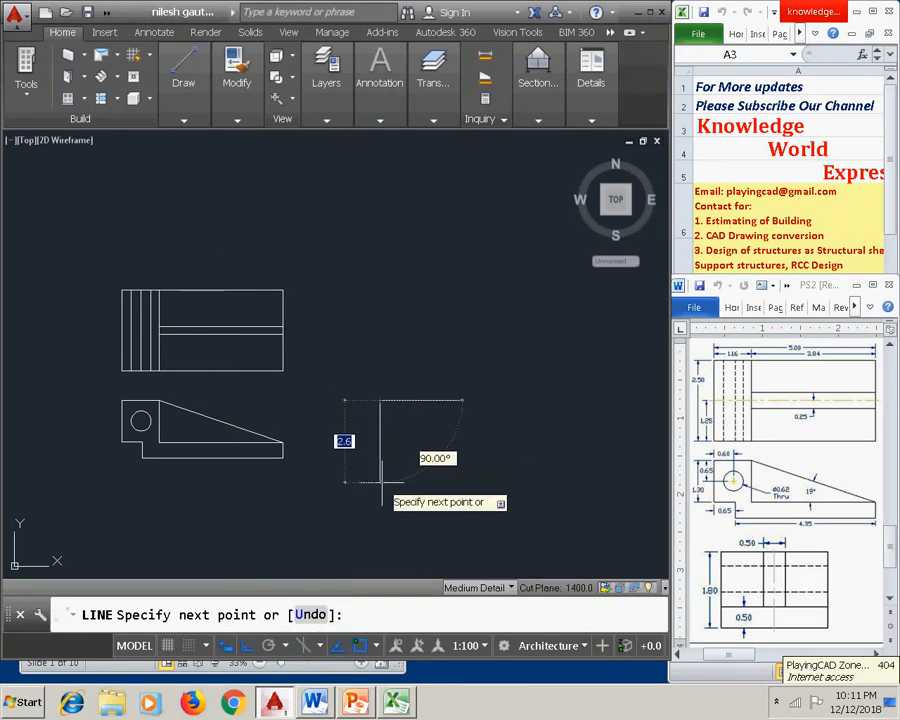
{"action": "key", "text": "Return"}
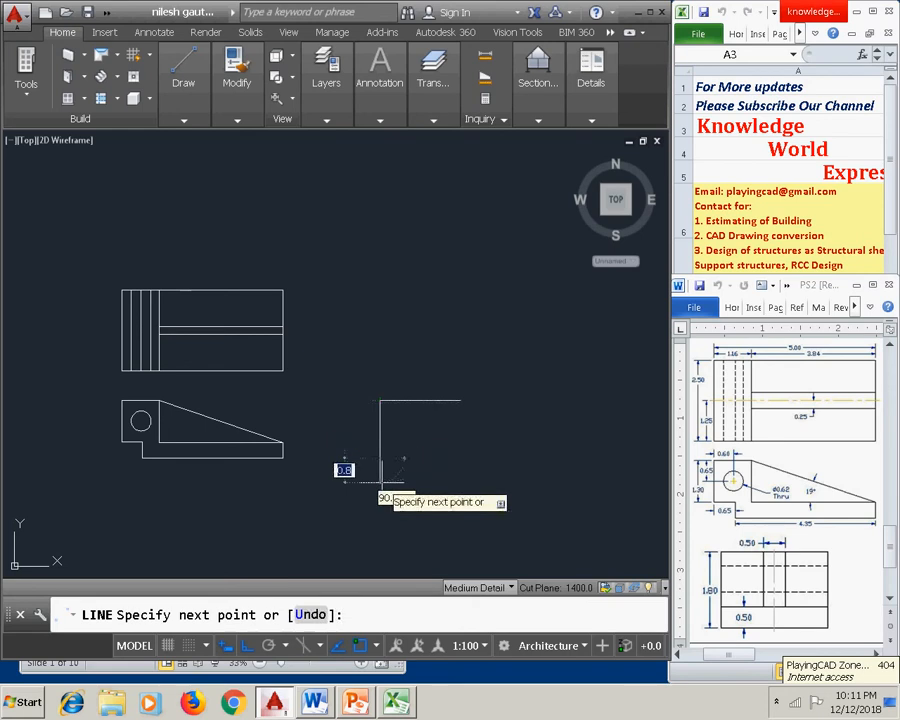
{"action": "type", "text": "2."}
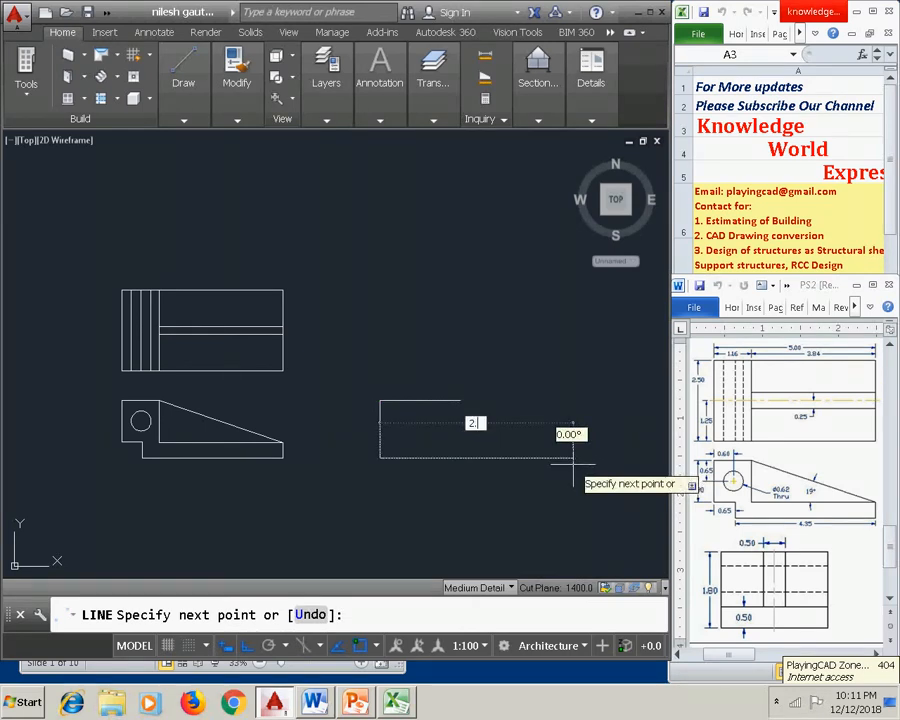
{"action": "type", "text": "5"}
{"action": "key", "text": "Return"}
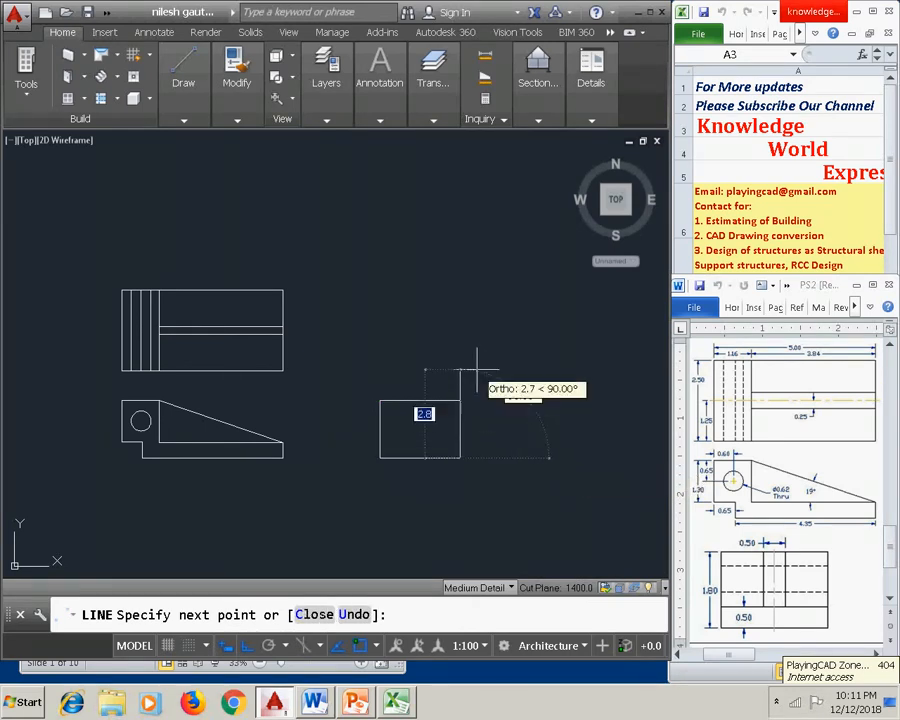
{"action": "right_click", "coordinate": [466, 408]}
{"action": "left_click", "coordinate": [489, 418]}
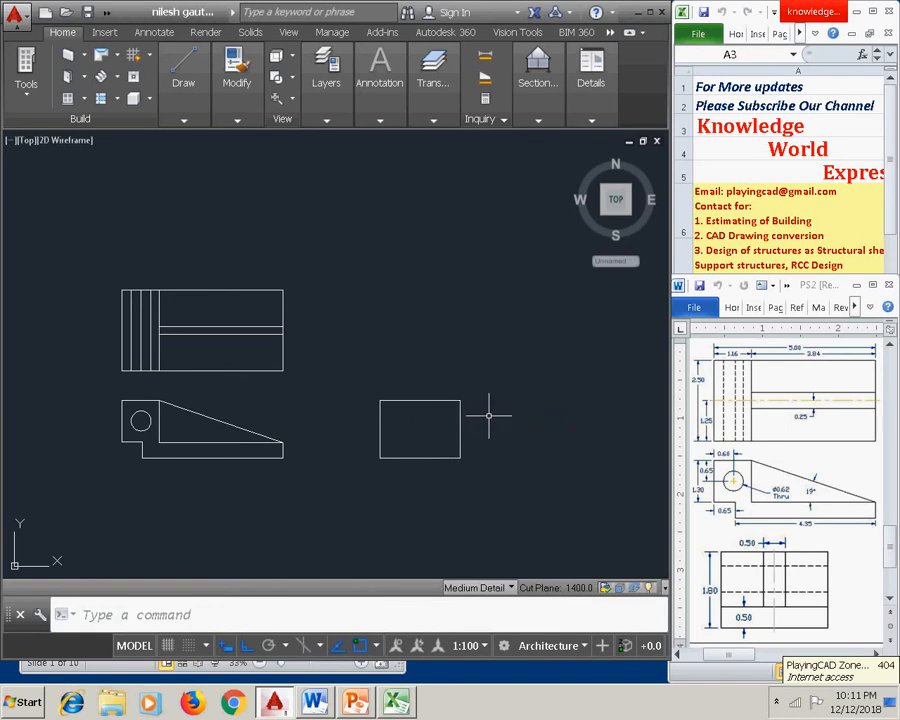
Step: Close the end view's rectangle with a vertical line from its upper-right corner to its lower-right corner
{"action": "key", "text": "Return"}
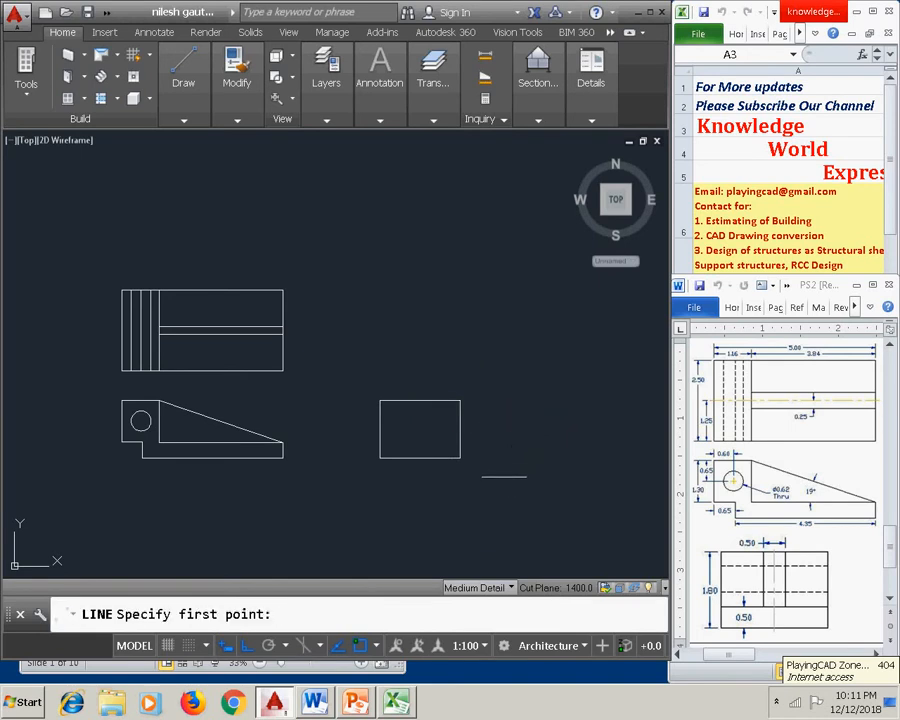
{"action": "left_click", "coordinate": [460, 400]}
{"action": "left_click", "coordinate": [460, 458]}
{"action": "key", "text": "Return"}
Step: Offset the end view's bottom edge 0.5 upward to mark the base thickness
{"action": "type", "text": "o"}
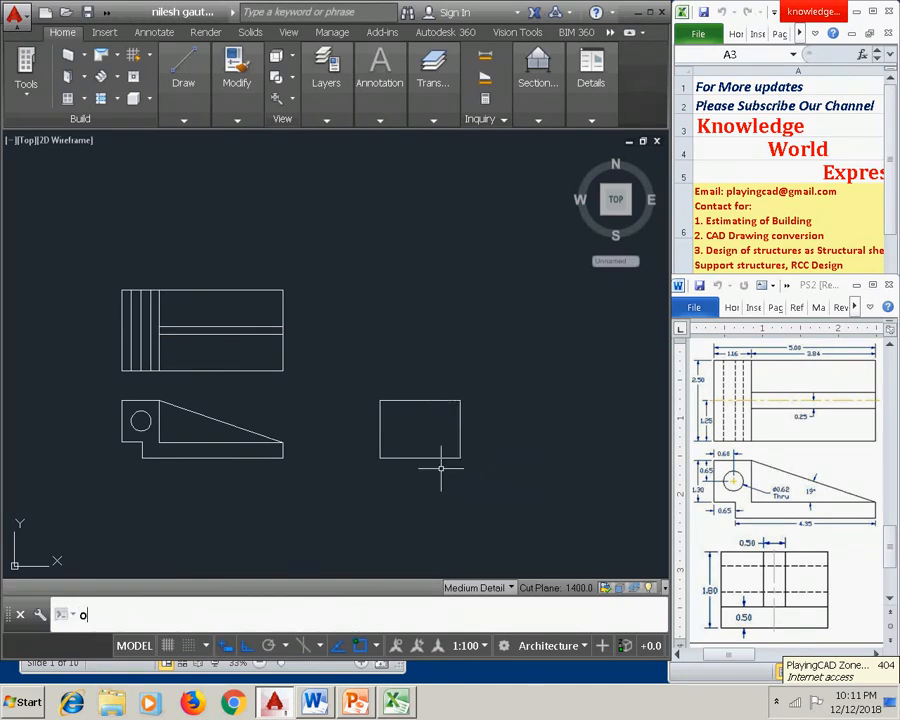
{"action": "key", "text": "Return"}
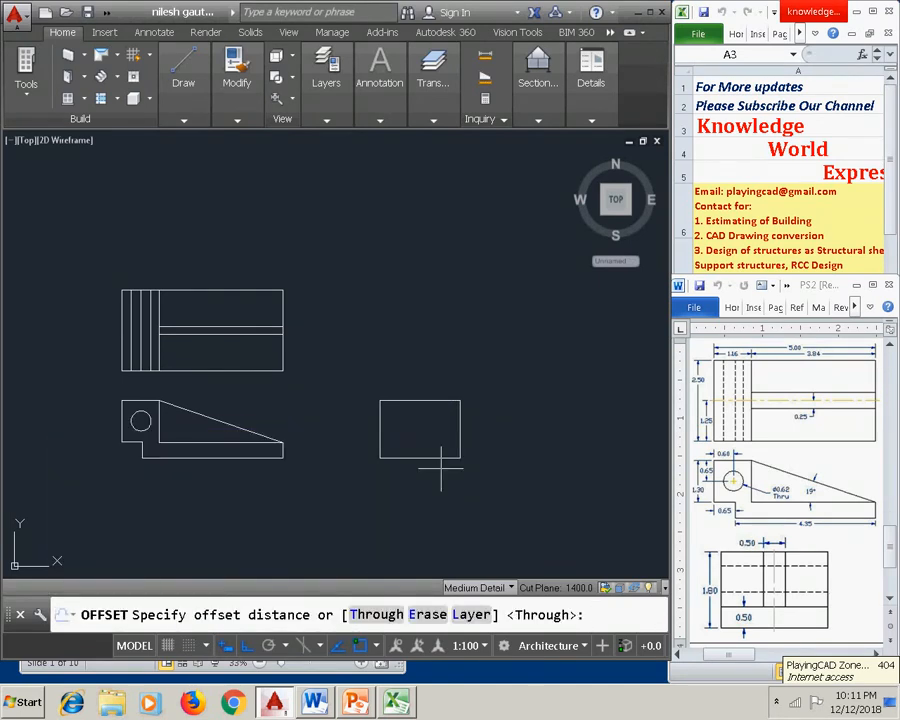
{"action": "type", "text": ".5"}
{"action": "key", "text": "Return"}
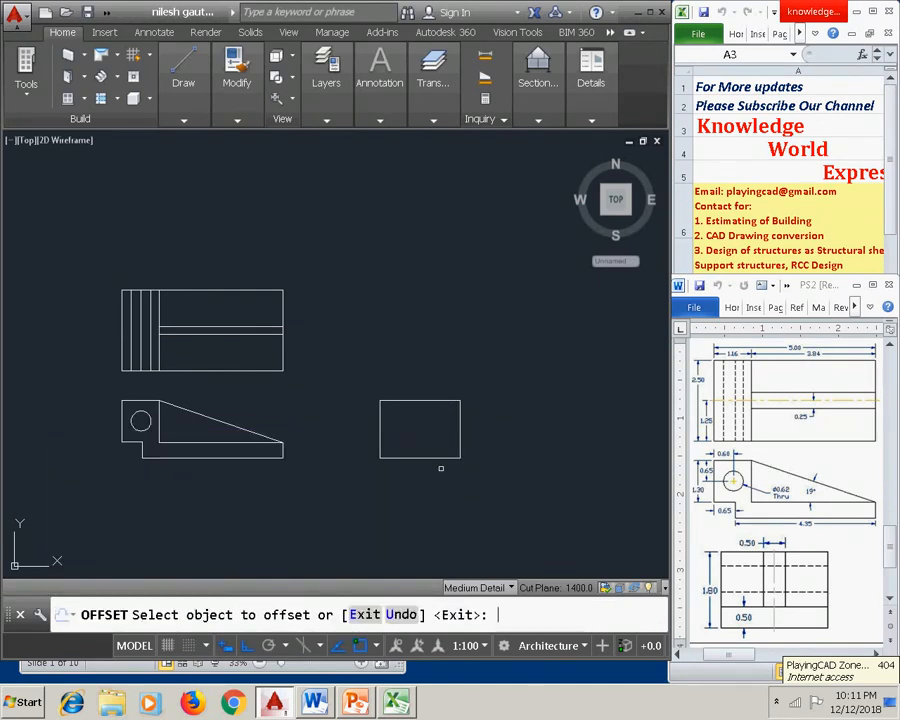
{"action": "left_click", "coordinate": [435, 458]}
{"action": "left_click", "coordinate": [436, 433]}
{"action": "key", "text": "Return"}
Step: Draw a vertical centre line through the end view from the top edge's midpoint to the bottom edge
{"action": "type", "text": "l"}
{"action": "key", "text": "Return"}
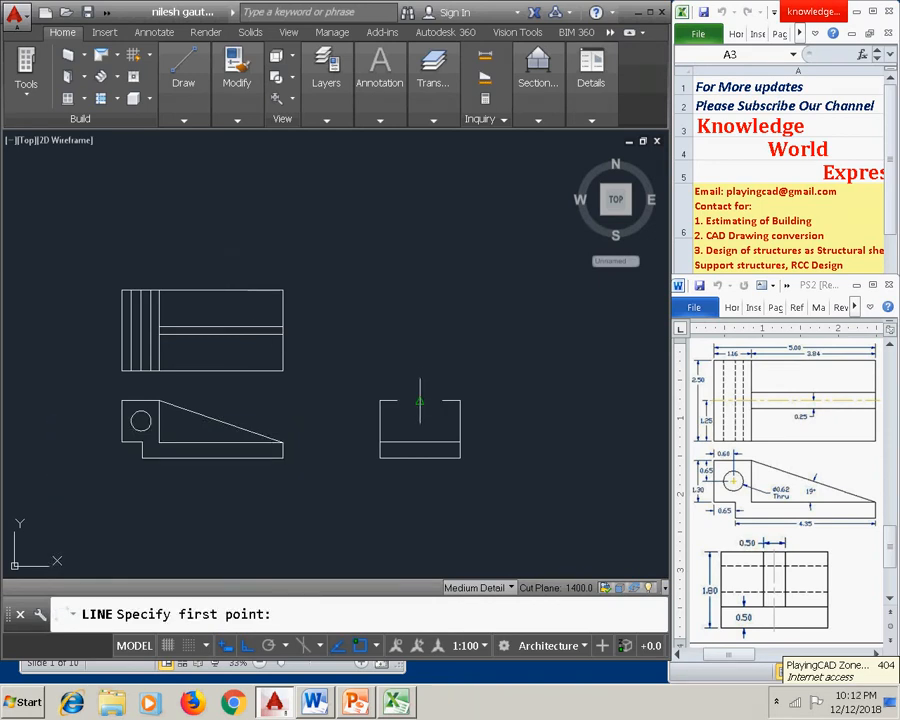
{"action": "left_click", "coordinate": [420, 401]}
{"action": "right_click", "coordinate": [423, 465]}
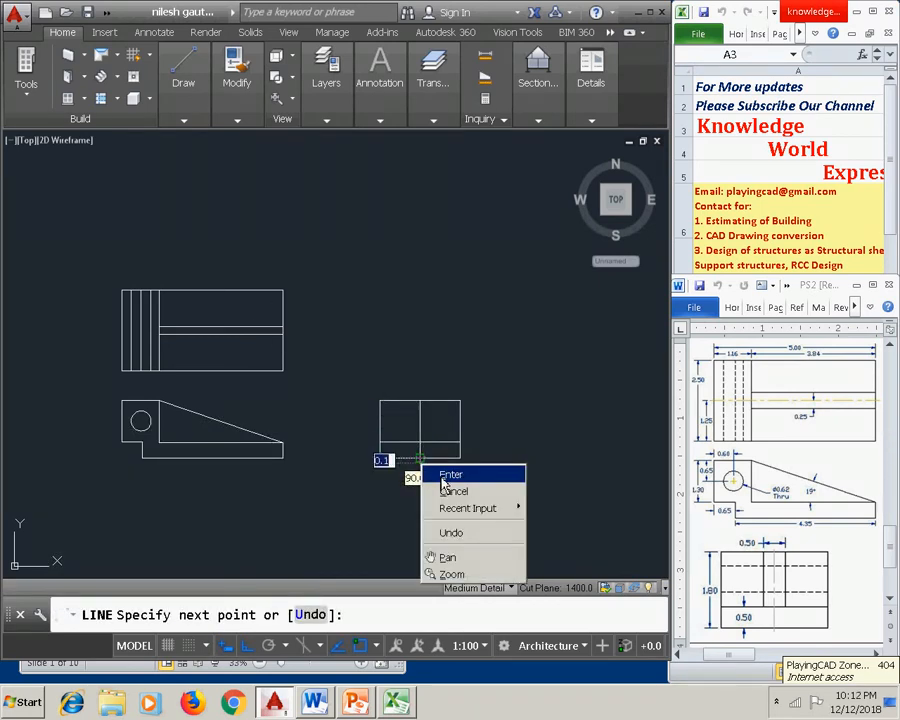
{"action": "left_click", "coordinate": [451, 477]}
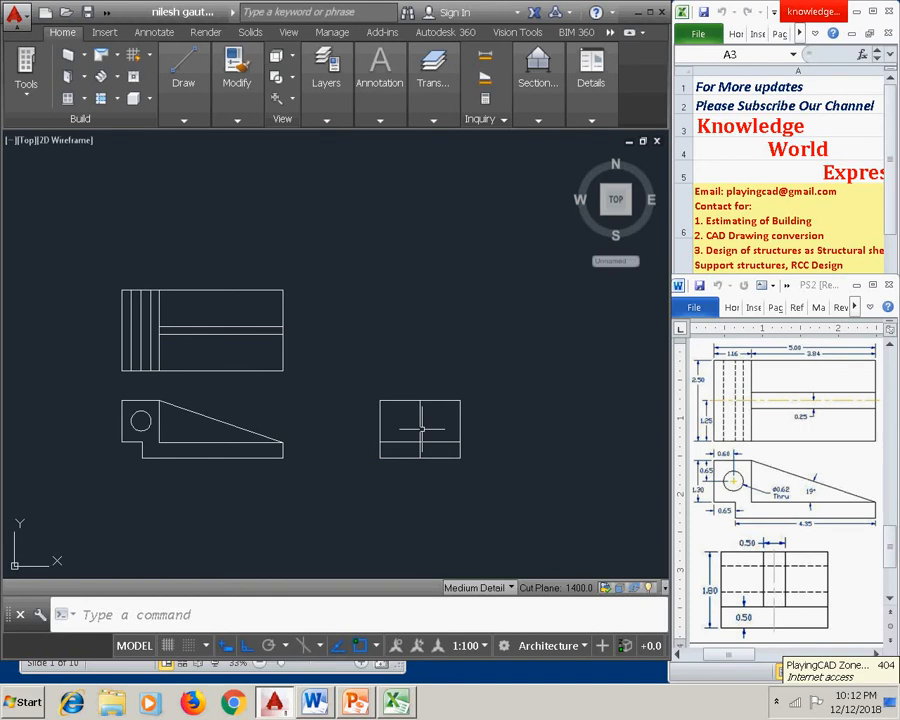
Step: Offset the end view's vertical centre line 0.25 to both sides to form the rib edges
{"action": "type", "text": "o"}
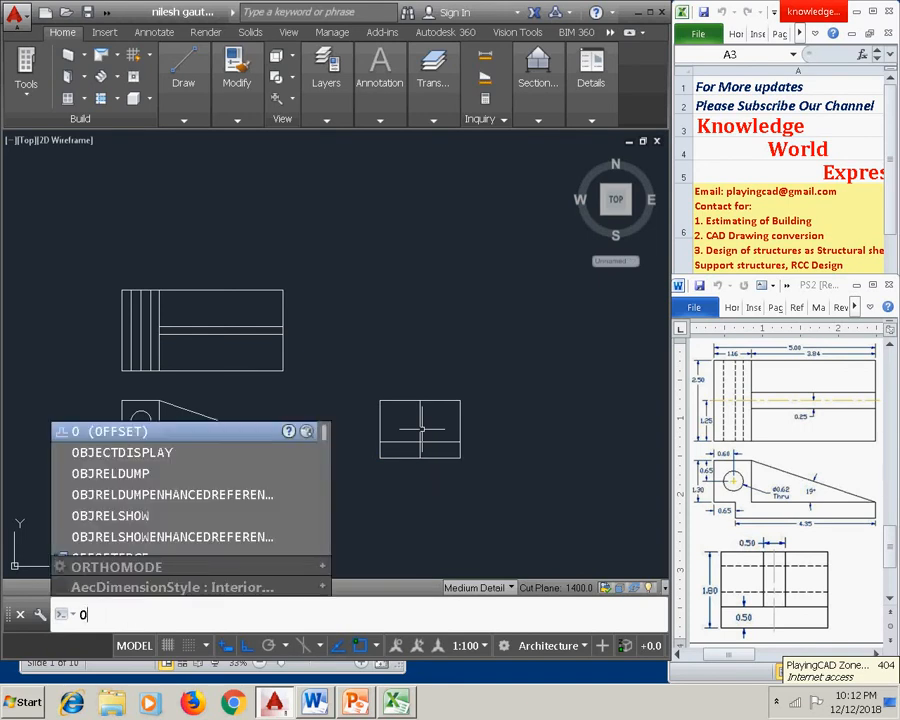
{"action": "key", "text": "Return"}
{"action": "type", "text": ".2"}
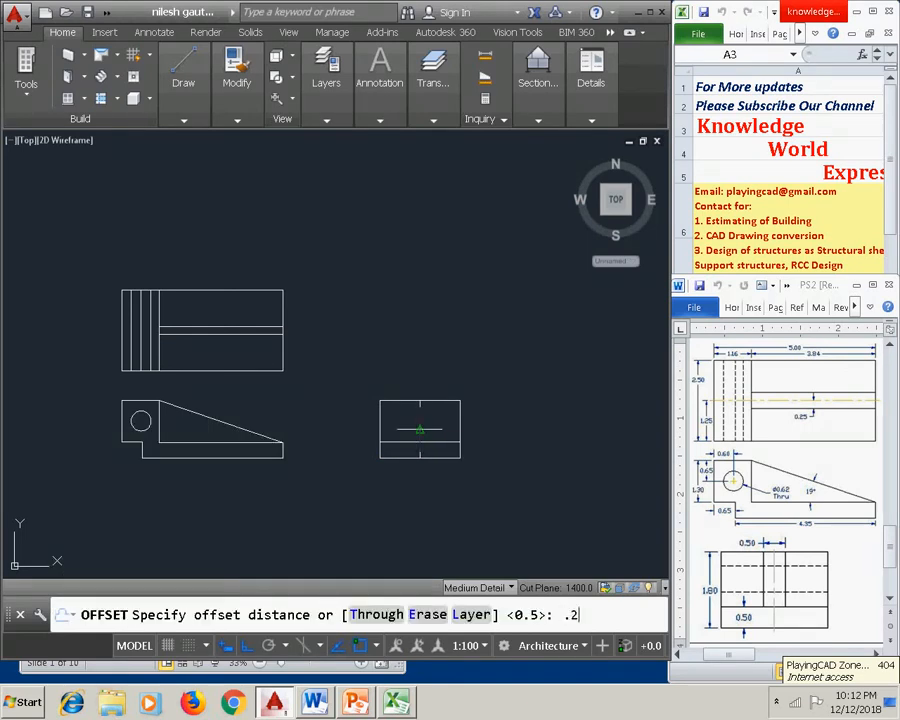
{"action": "type", "text": "5"}
{"action": "key", "text": "Return"}
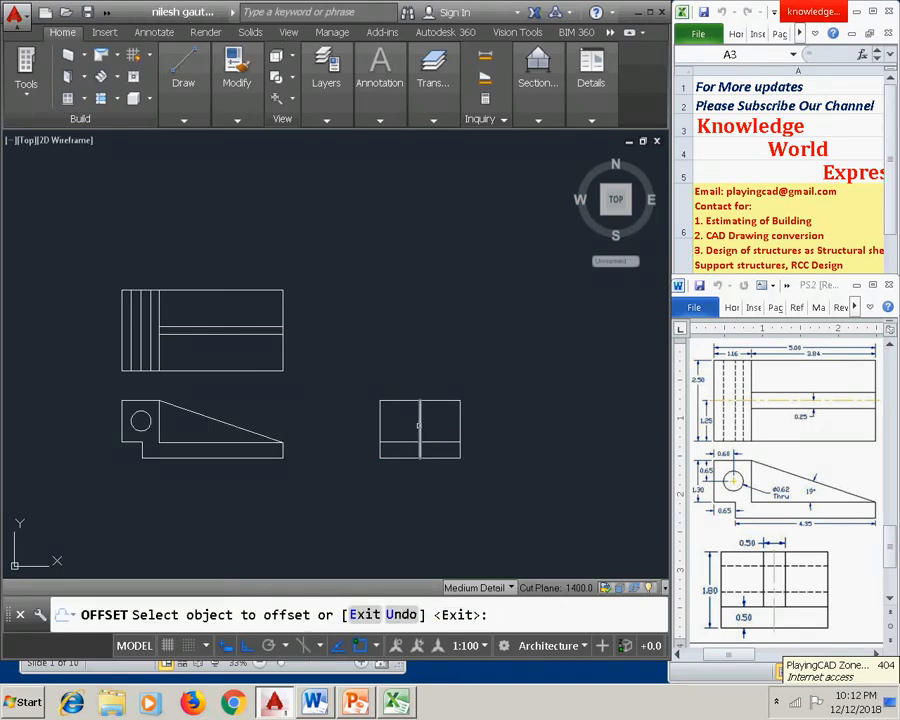
{"action": "left_click", "coordinate": [418, 425]}
{"action": "left_click", "coordinate": [422, 428]}
{"action": "left_click", "coordinate": [419, 425]}
{"action": "left_click", "coordinate": [410, 425]}
{"action": "key", "text": "Return"}
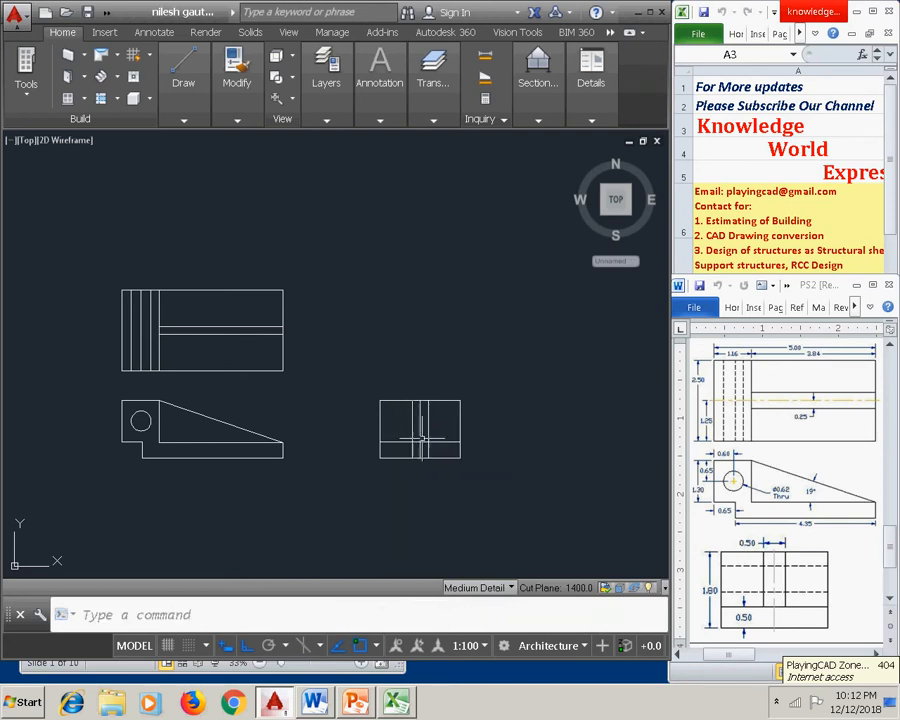
Step: Delete the end view's vertical centre line between the two rib edges
{"action": "scroll", "coordinate": [413, 435], "scroll_direction": "up", "scroll_amount": 4}
{"action": "left_click", "coordinate": [424, 432]}
{"action": "left_click", "coordinate": [430, 465]}
{"action": "key", "text": "Delete"}
{"action": "left_click", "coordinate": [458, 418]}
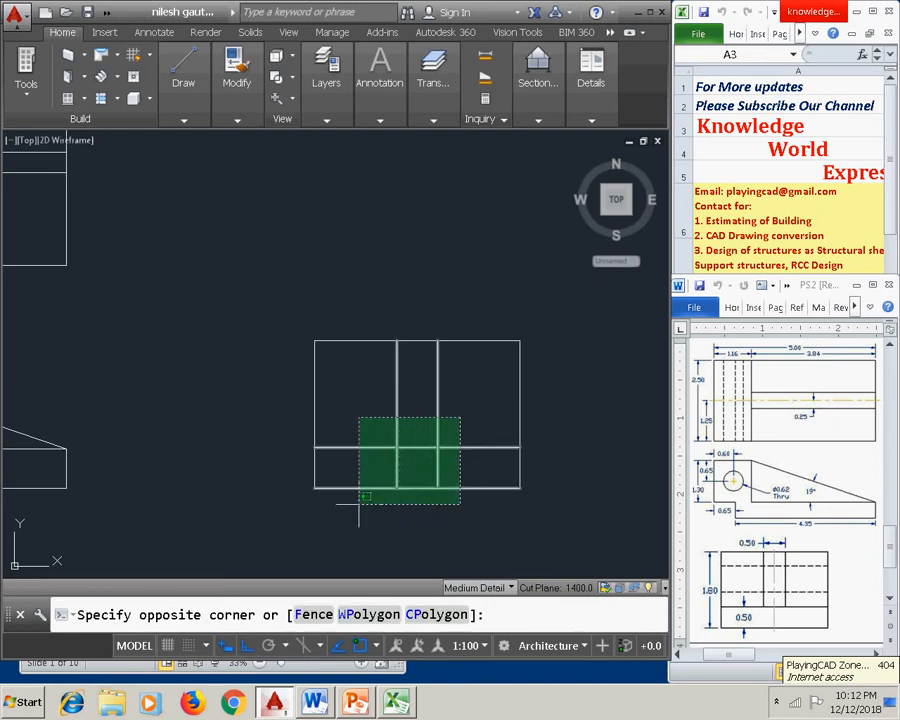
{"action": "left_click", "coordinate": [330, 516]}
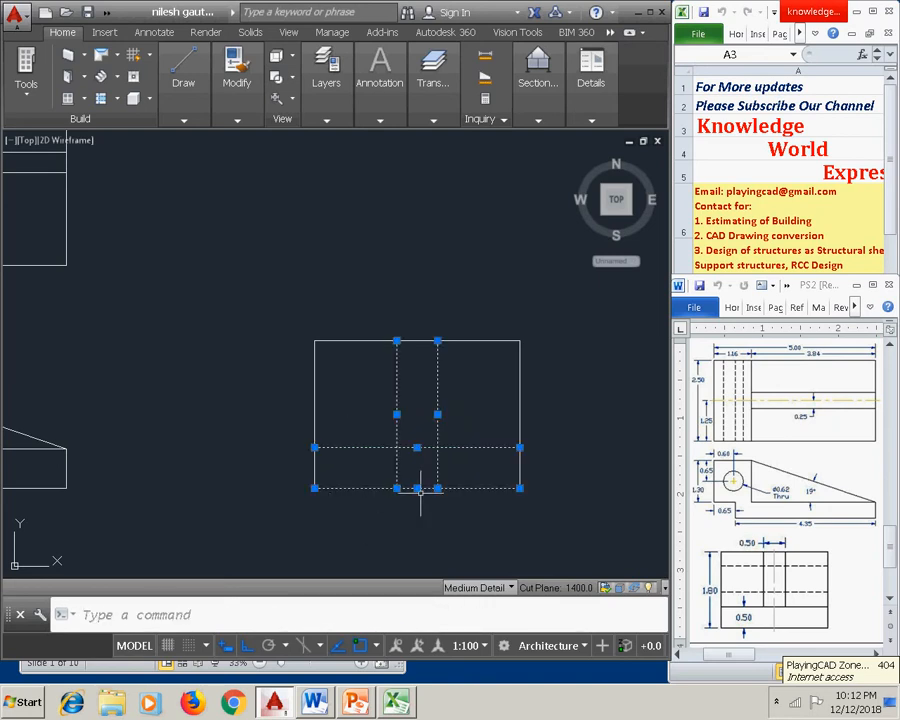
{"action": "key", "text": "Escape"}
Step: Draw a horizontal projection line from the hole's top quadrant across the end view and stretch it past the right edge
{"action": "scroll", "coordinate": [476, 478], "scroll_direction": "down", "scroll_amount": 5}
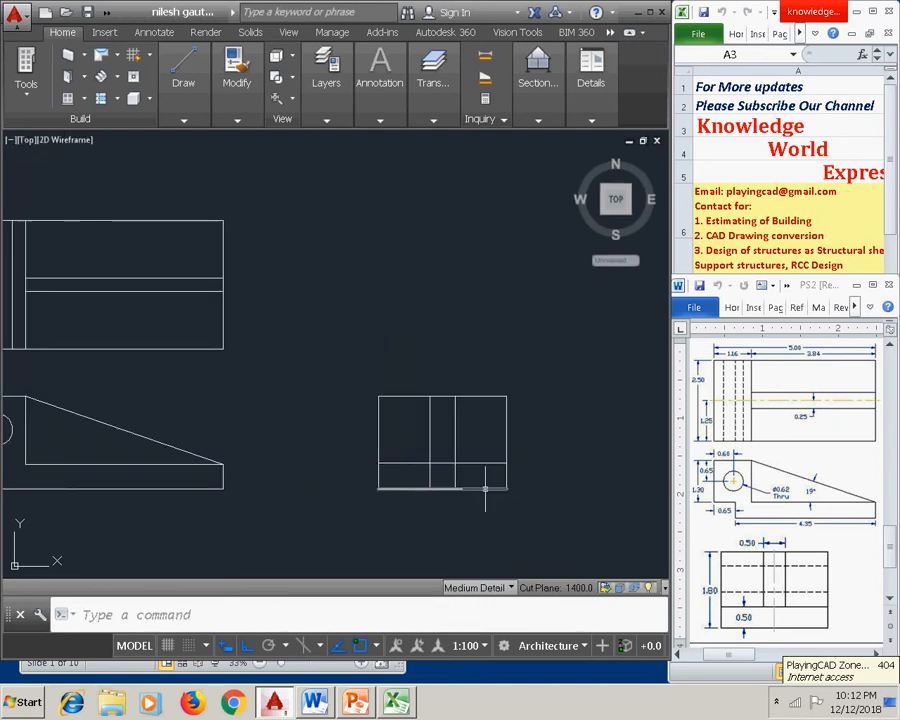
{"action": "type", "text": "1"}
{"action": "key", "text": "Return"}
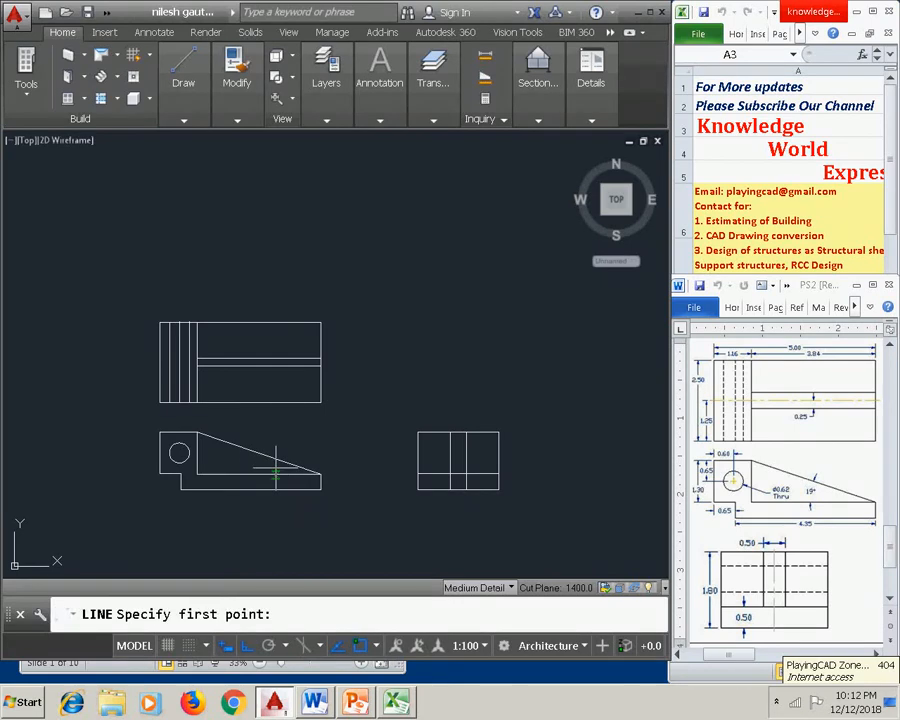
{"action": "left_click", "coordinate": [178, 452]}
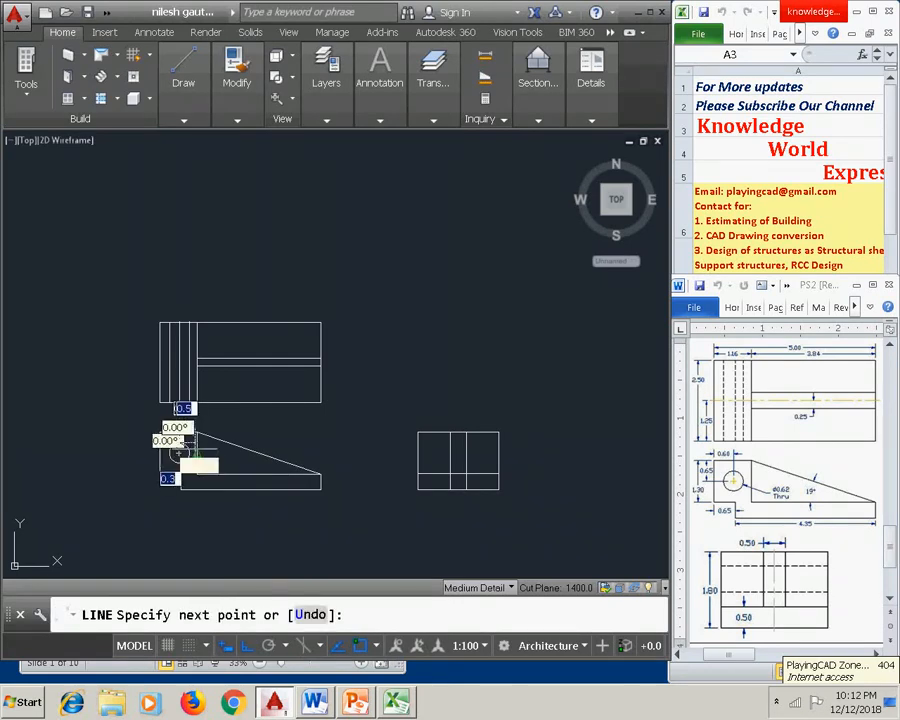
{"action": "scroll", "coordinate": [470, 460], "scroll_direction": "up", "scroll_amount": 2}
{"action": "left_click", "coordinate": [510, 441]}
{"action": "key", "text": "Escape"}
{"action": "left_click", "coordinate": [509, 434]}
{"action": "left_click", "coordinate": [511, 433]}
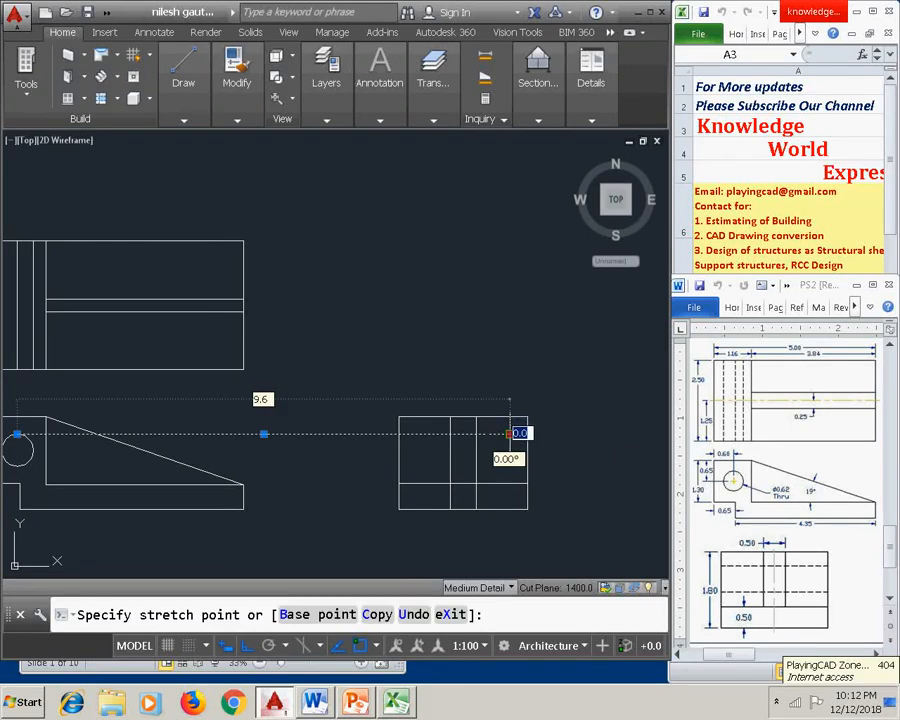
{"action": "left_click", "coordinate": [565, 433]}
Step: Draw a second horizontal projection line from the hole's bottom quadrant to beyond the end view's right edge
{"action": "type", "text": "l"}
{"action": "key", "text": "Return"}
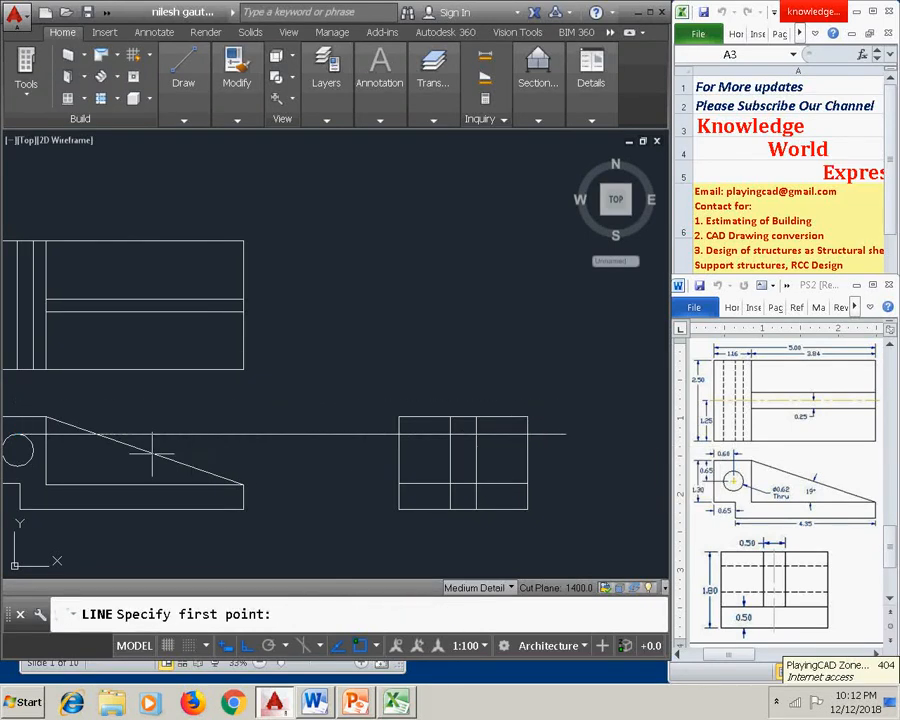
{"action": "key", "text": "Return"}
{"action": "key", "text": "Escape"}
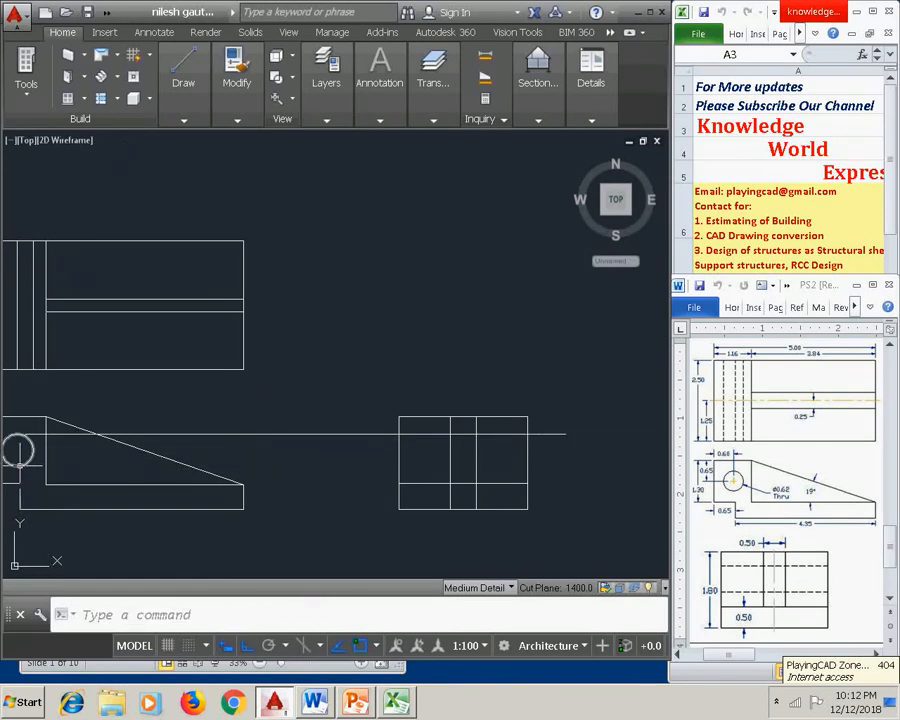
{"action": "key", "text": "Return"}
{"action": "left_click", "coordinate": [17, 465]}
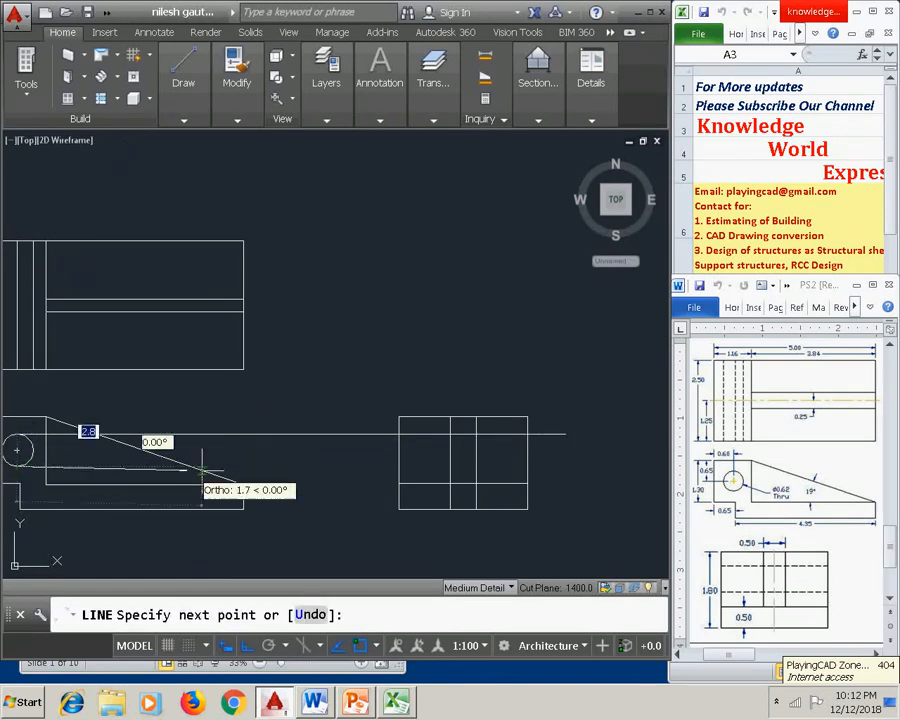
{"action": "left_click", "coordinate": [600, 474]}
{"action": "key", "text": "Escape"}
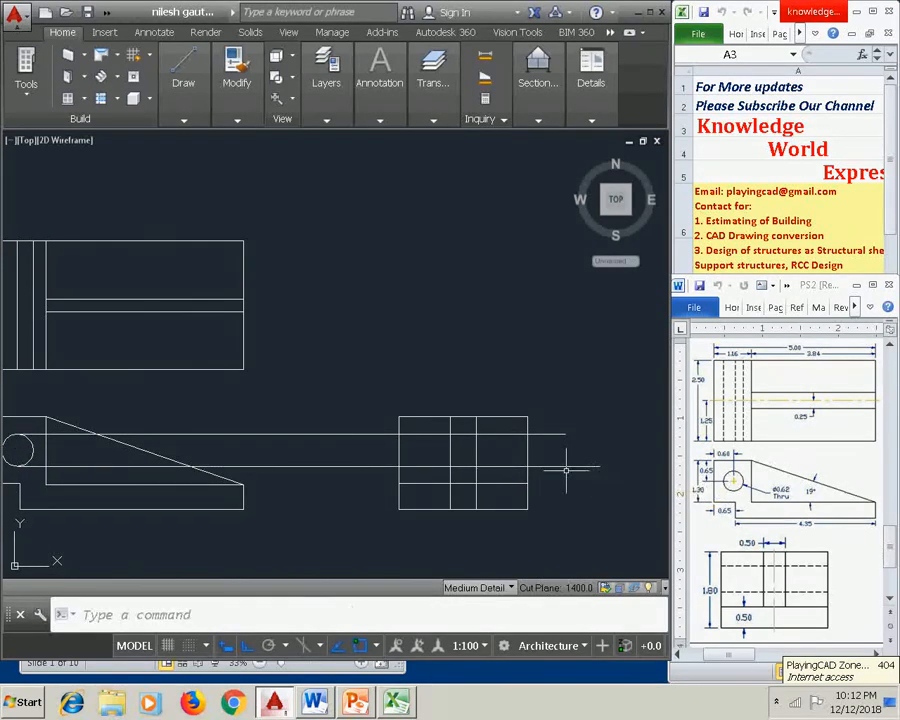
Step: Trim both horizontal projection lines where they extend outside the end view's left and right edges
{"action": "left_click", "coordinate": [586, 412]}
{"action": "left_click", "coordinate": [351, 527]}
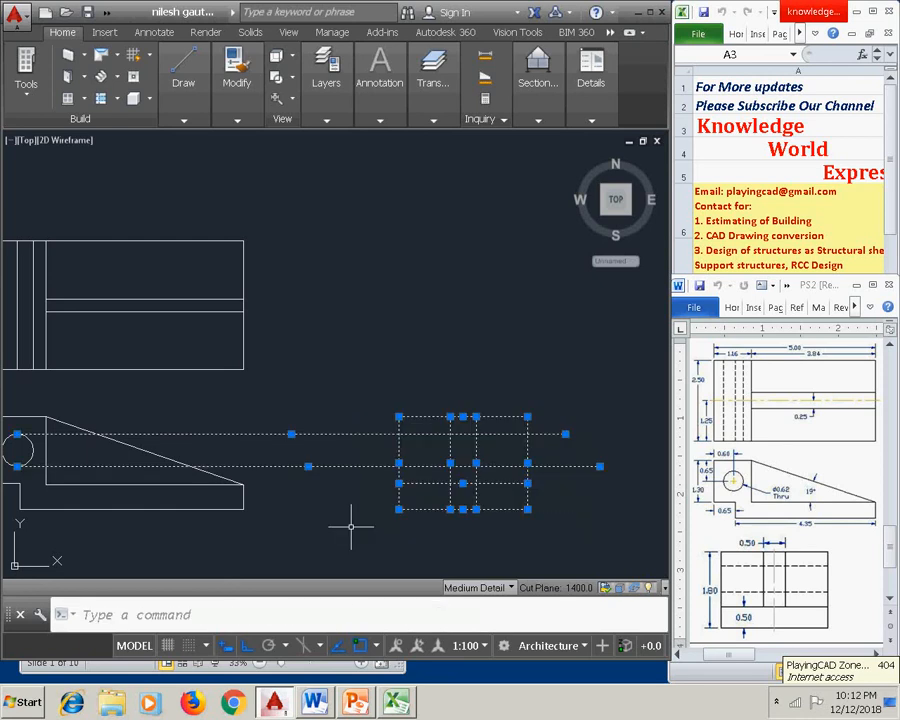
{"action": "type", "text": "tr"}
{"action": "key", "text": "Return"}
{"action": "left_click", "coordinate": [356, 526]}
{"action": "left_click", "coordinate": [311, 432]}
{"action": "left_click", "coordinate": [573, 415]}
{"action": "left_click", "coordinate": [552, 493]}
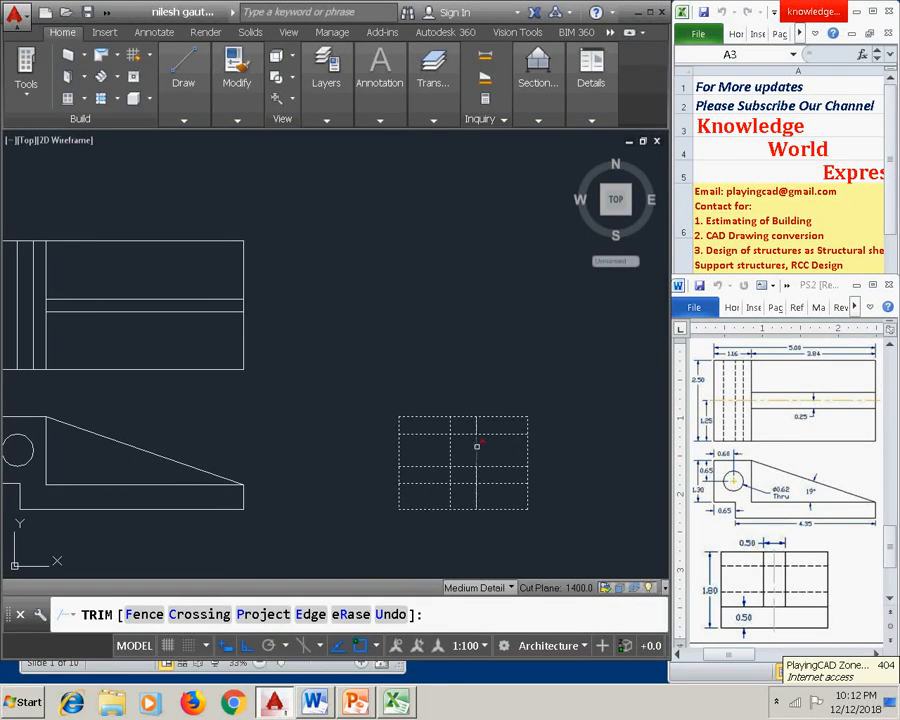
Step: Trim the two vertical rib lines below the end view's base line
{"action": "left_click", "coordinate": [503, 480]}
{"action": "left_click", "coordinate": [432, 495]}
{"action": "right_click", "coordinate": [324, 470]}
{"action": "left_click", "coordinate": [351, 481]}
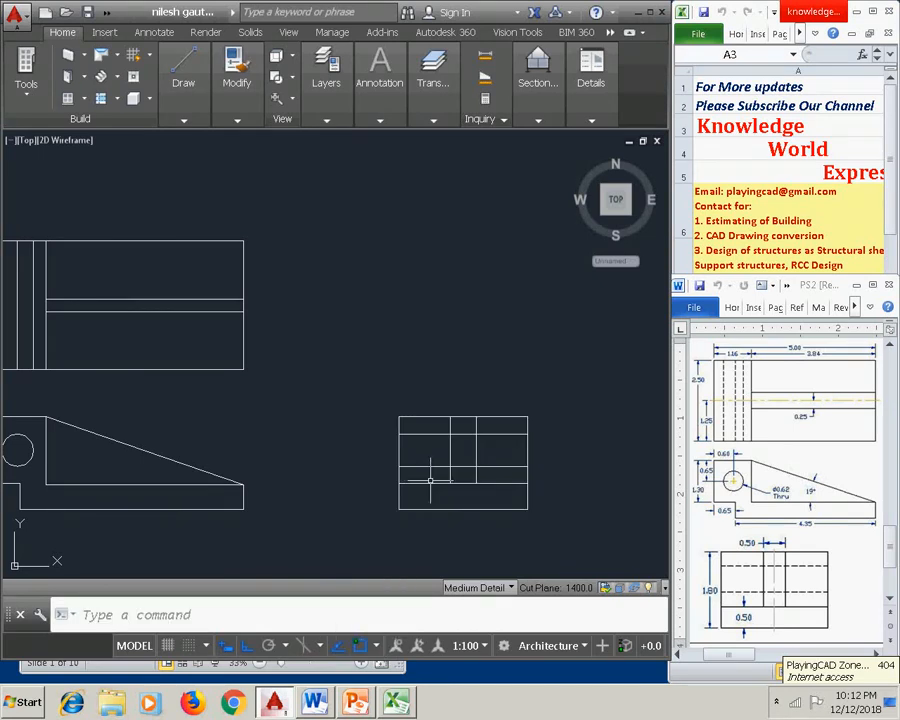
Step: Move the whole end view about 1.9 horizontally to the left, closer to the side view
{"action": "middle_click_drag", "start_coordinate": [516, 452], "coordinate": [555, 451]}
{"action": "scroll", "coordinate": [555, 451], "scroll_direction": "down", "scroll_amount": 3}
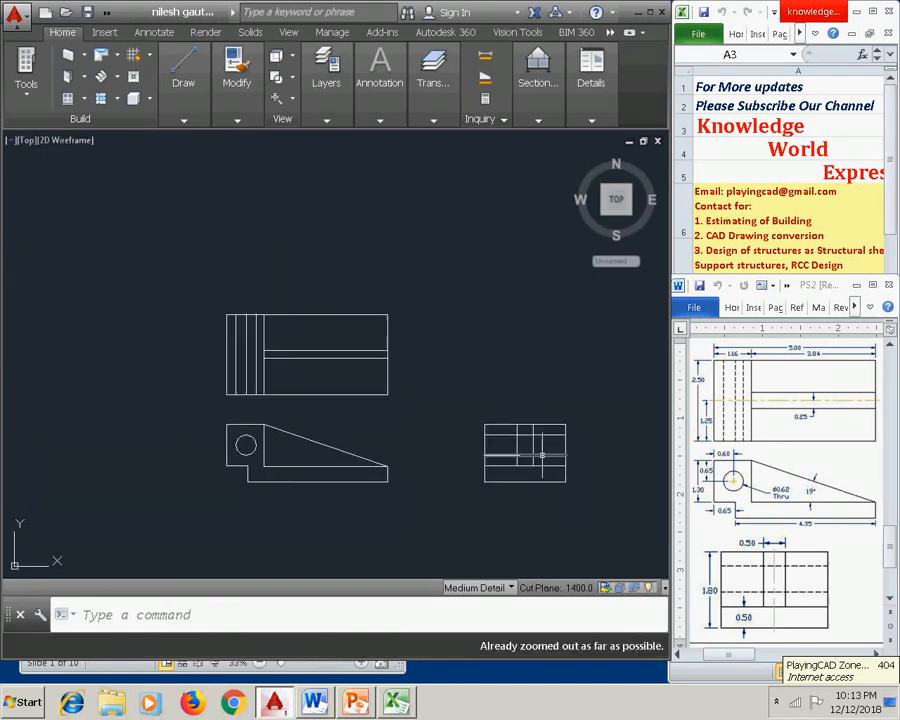
{"action": "left_click", "coordinate": [595, 411]}
{"action": "left_click", "coordinate": [470, 510]}
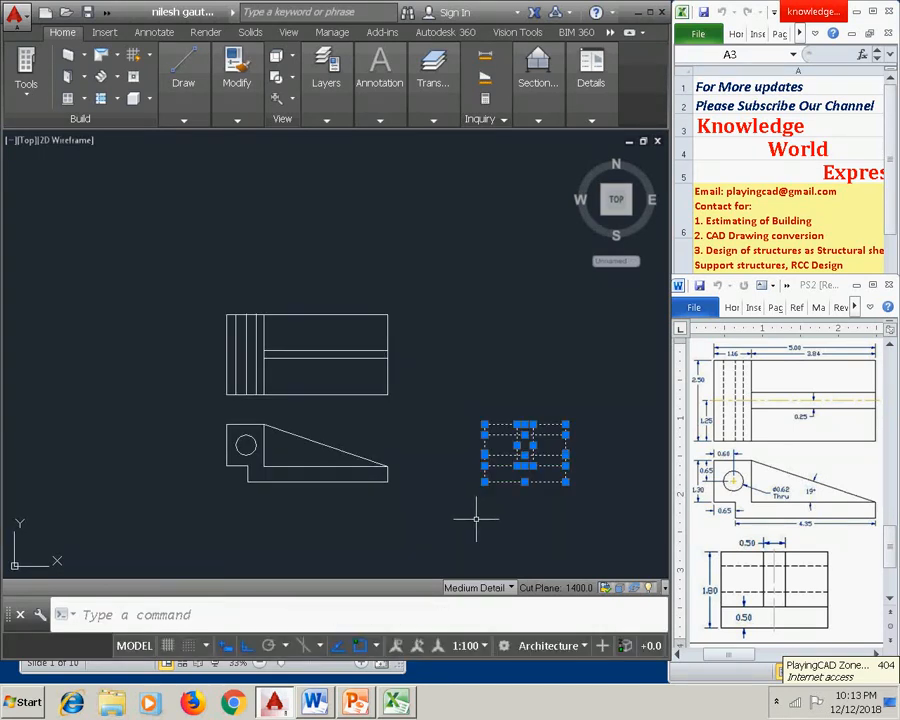
{"action": "type", "text": "m"}
{"action": "key", "text": "Return"}
{"action": "left_click", "coordinate": [484, 483]}
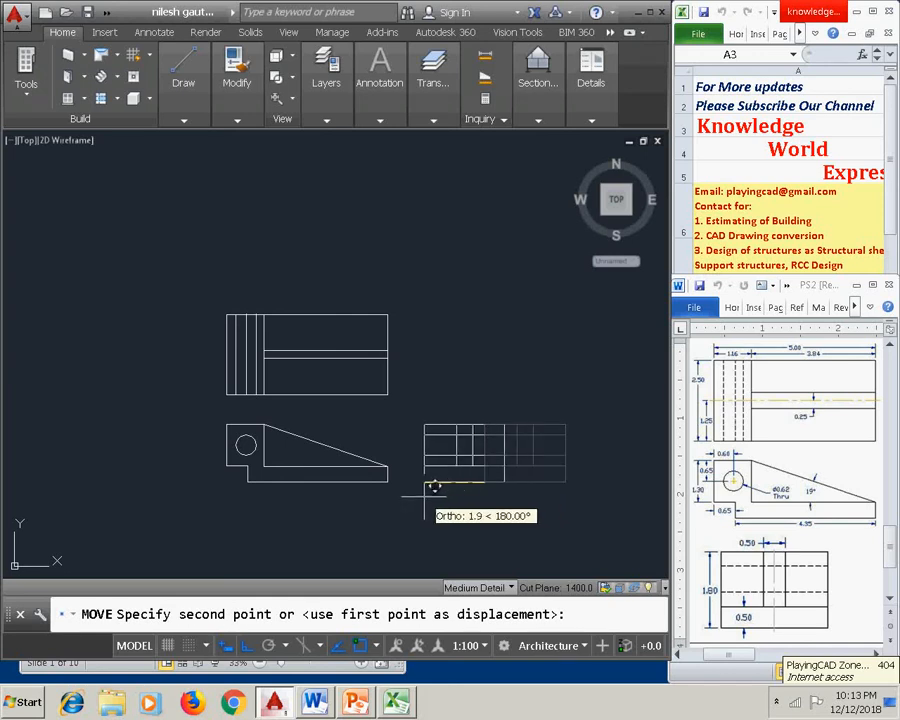
{"action": "left_click", "coordinate": [427, 484]}
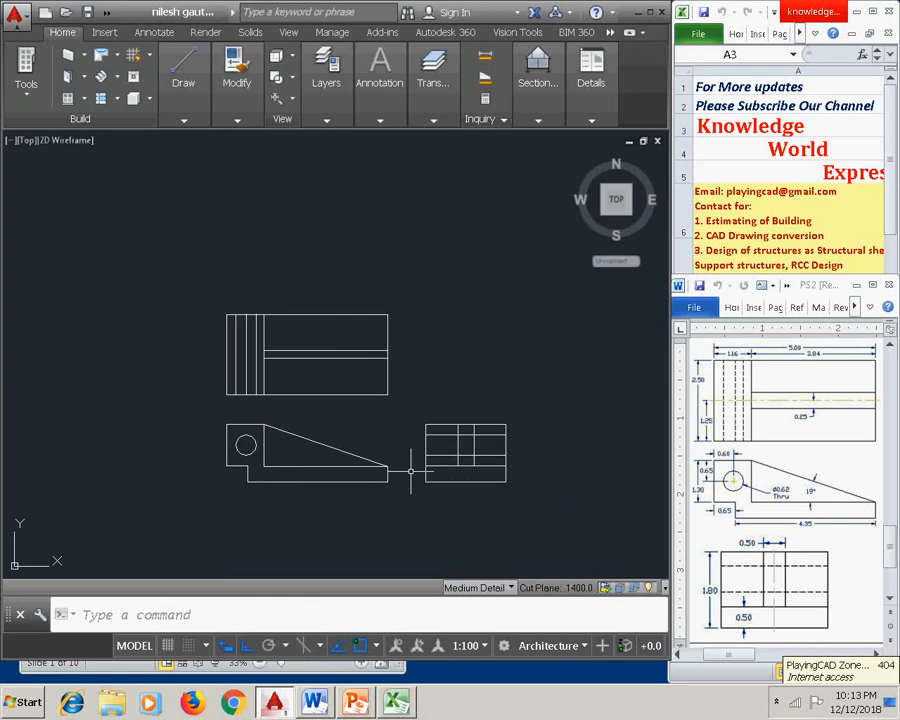
Step: Switch to the "working text" presentation in PowerPoint
{"action": "scroll", "coordinate": [412, 470], "scroll_direction": "down", "scroll_amount": 1}
{"action": "middle_click_drag", "start_coordinate": [368, 427], "coordinate": [324, 390]}
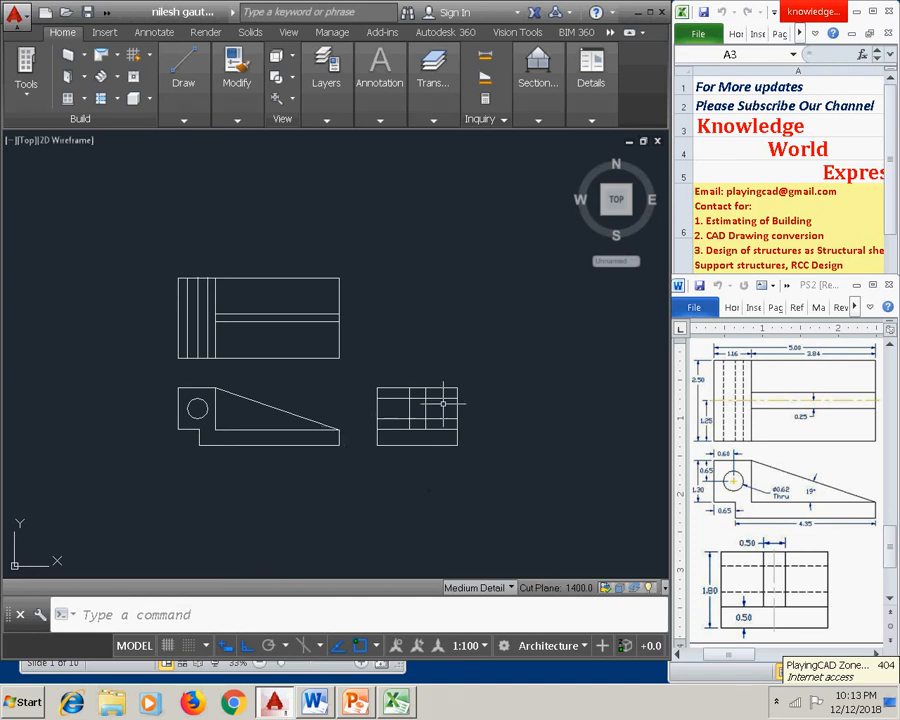
{"action": "middle_click_drag", "start_coordinate": [472, 425], "coordinate": [474, 449]}
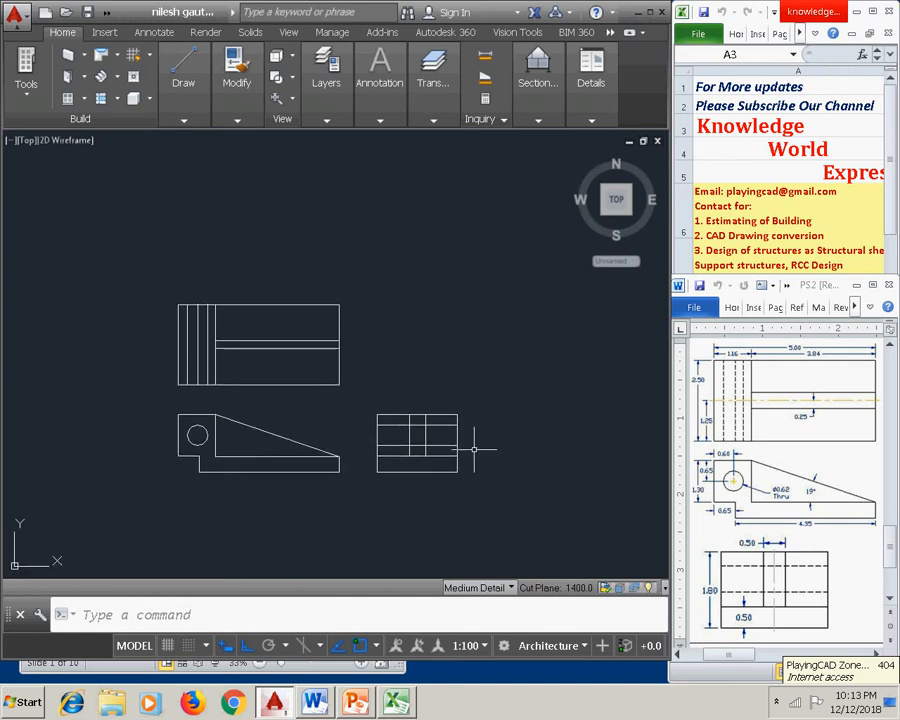
{"action": "left_click", "coordinate": [368, 704]}
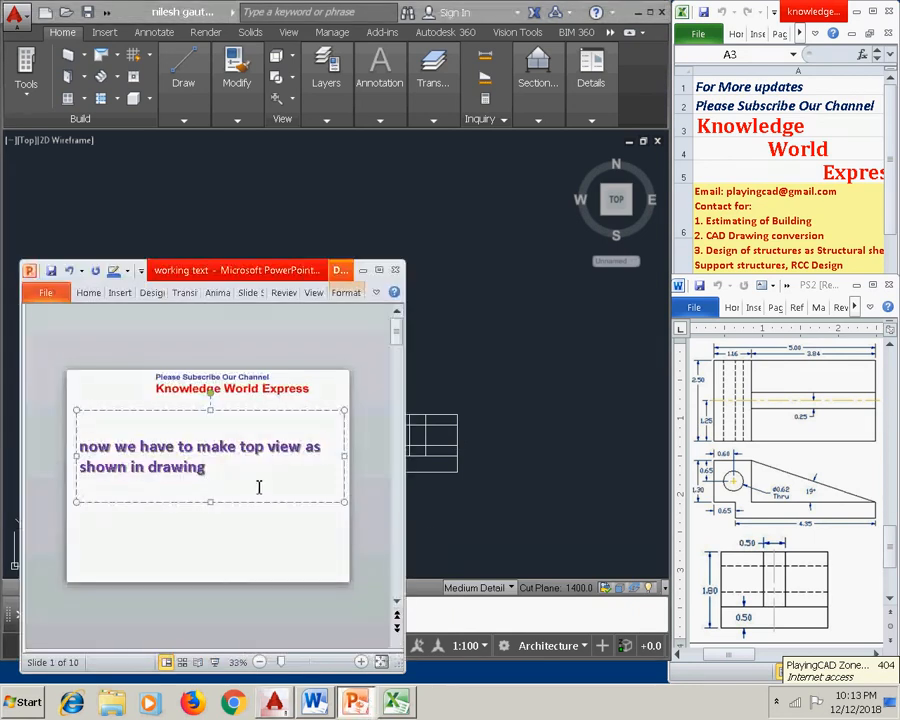